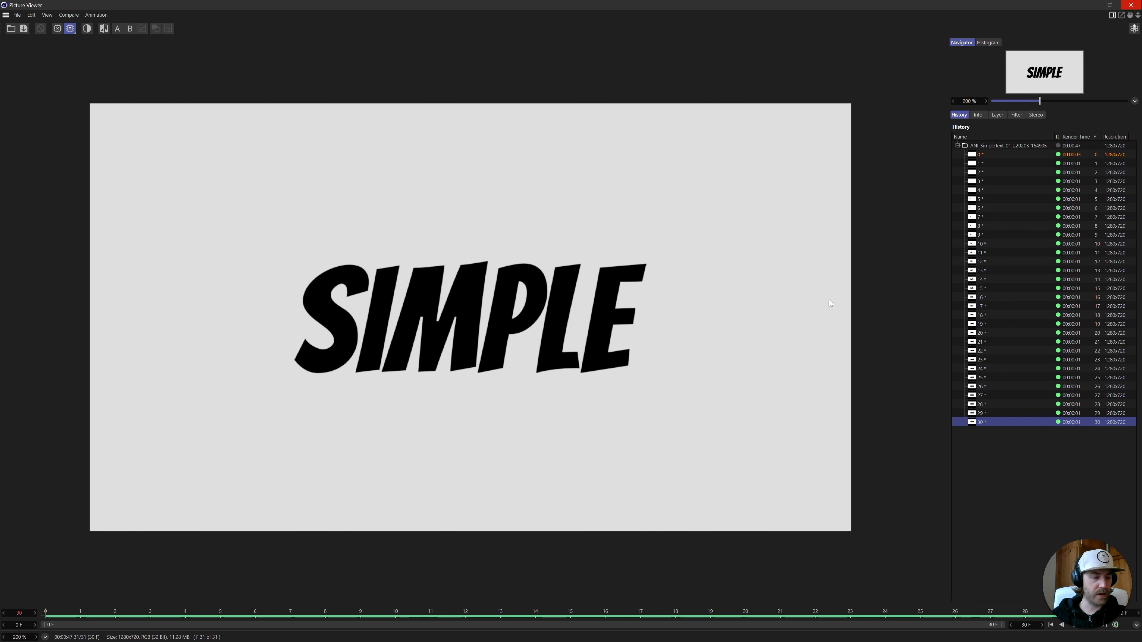
Close the rendered preview, switch to the empty Untitled 2 project, and add an extruded Text object reading SIMPLE
{"action": "left_click", "coordinate": [1130, 4]}
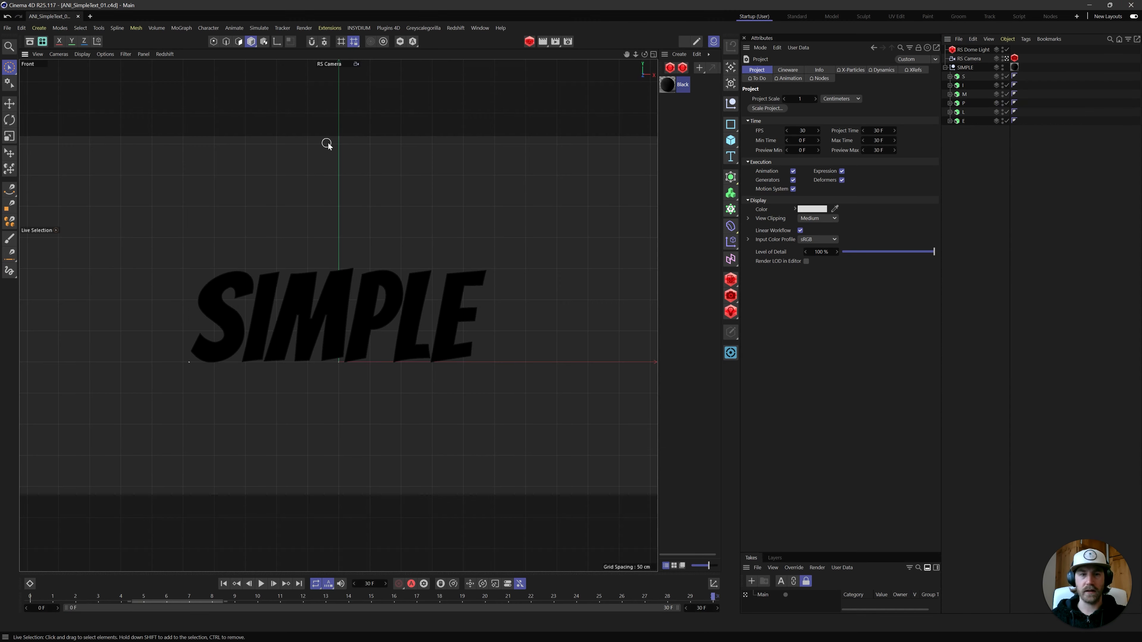
{"action": "left_click", "coordinate": [89, 17]}
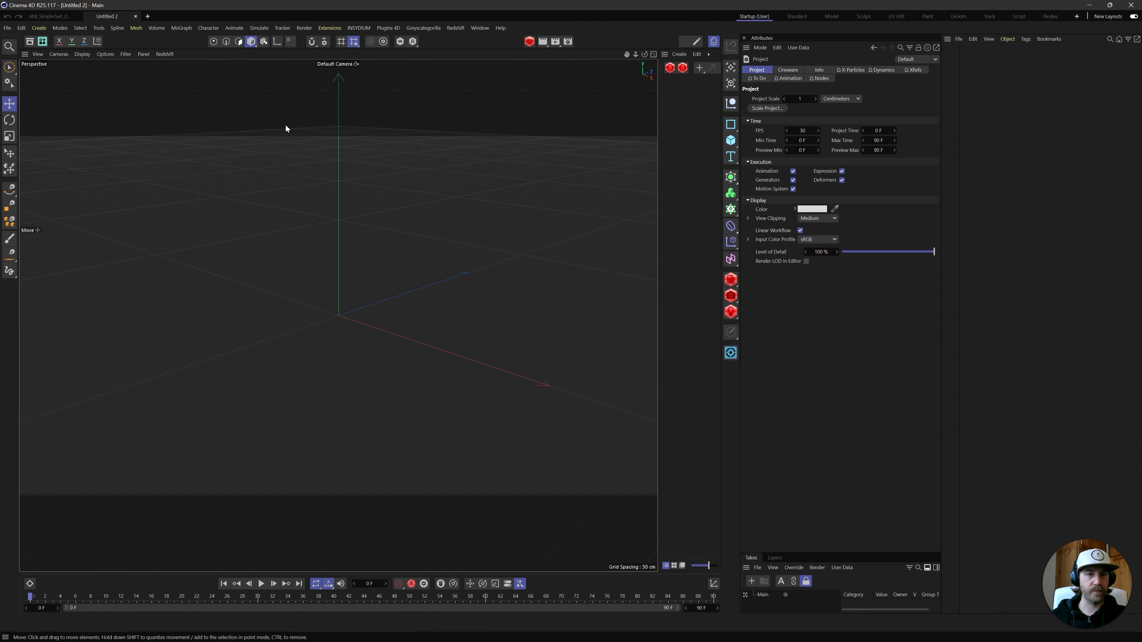
{"action": "left_click", "coordinate": [731, 156]}
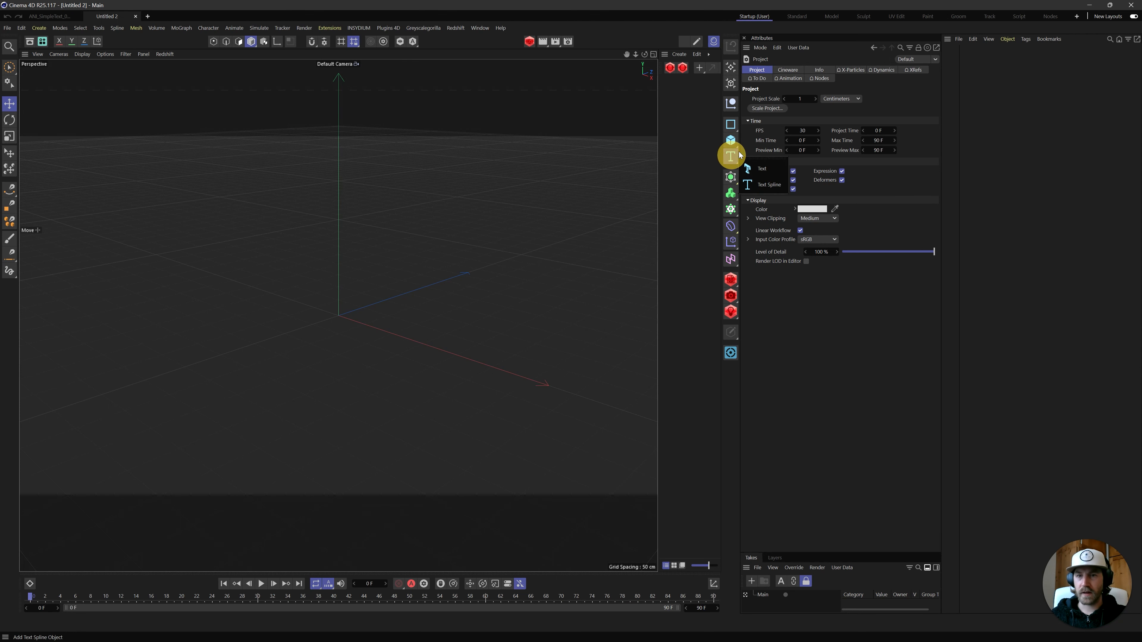
{"action": "left_click", "coordinate": [771, 174]}
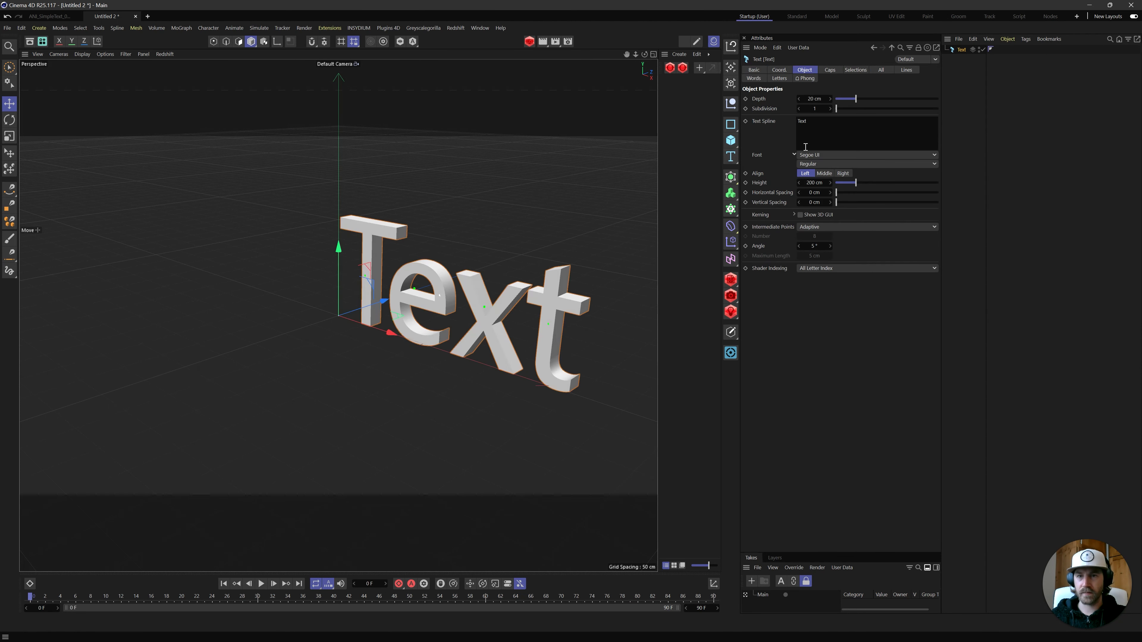
{"action": "double_click", "coordinate": [834, 129]}
{"action": "type", "text": "SIMPLE"}
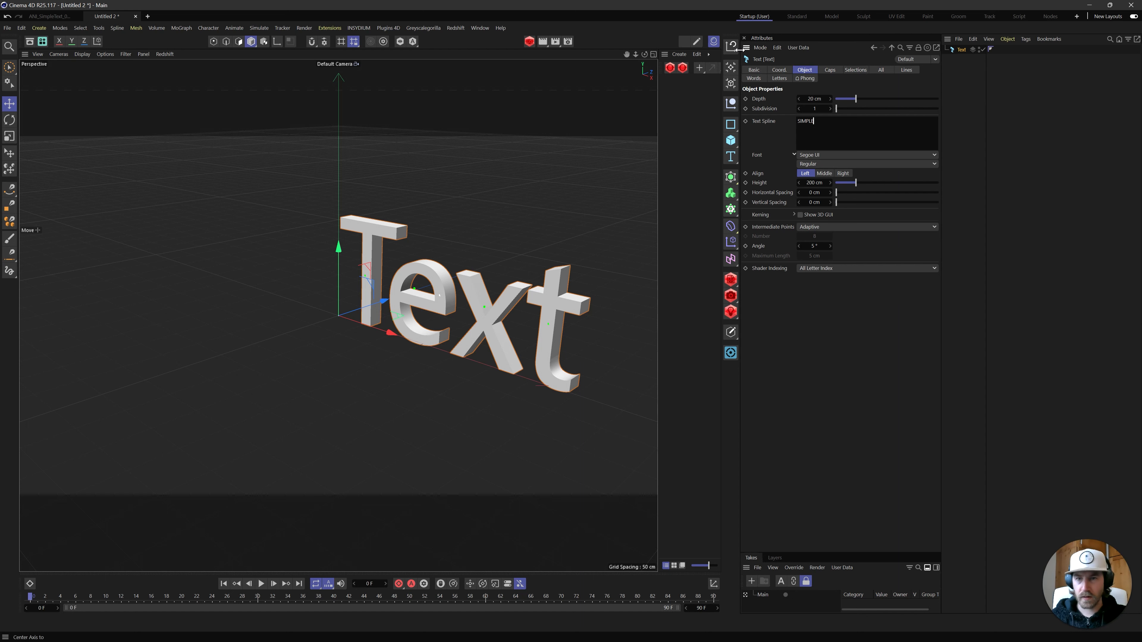
Set the text's font to Bangers and its alignment to Middle
{"action": "left_click", "coordinate": [812, 155]}
{"action": "scroll", "coordinate": [830, 17], "scroll_direction": "up", "scroll_amount": 20}
{"action": "scroll", "coordinate": [869, 93], "scroll_direction": "up", "scroll_amount": 5}
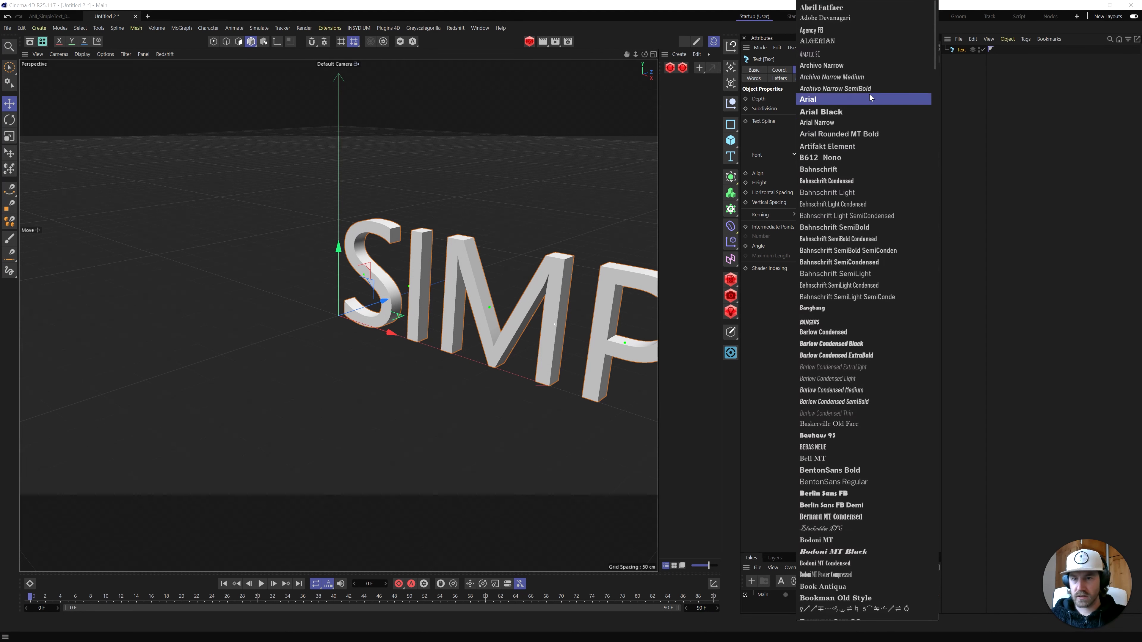
{"action": "left_click", "coordinate": [813, 327]}
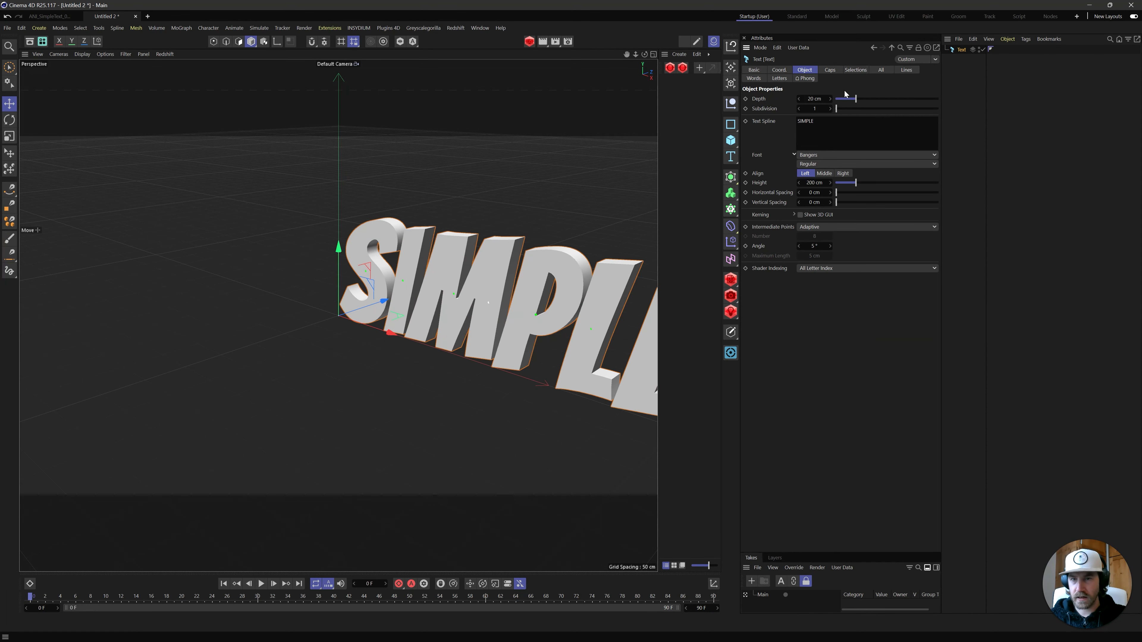
{"action": "key", "text": "h"}
{"action": "left_click_drag", "start_coordinate": [405, 335], "coordinate": [405, 359], "text": "alt"}
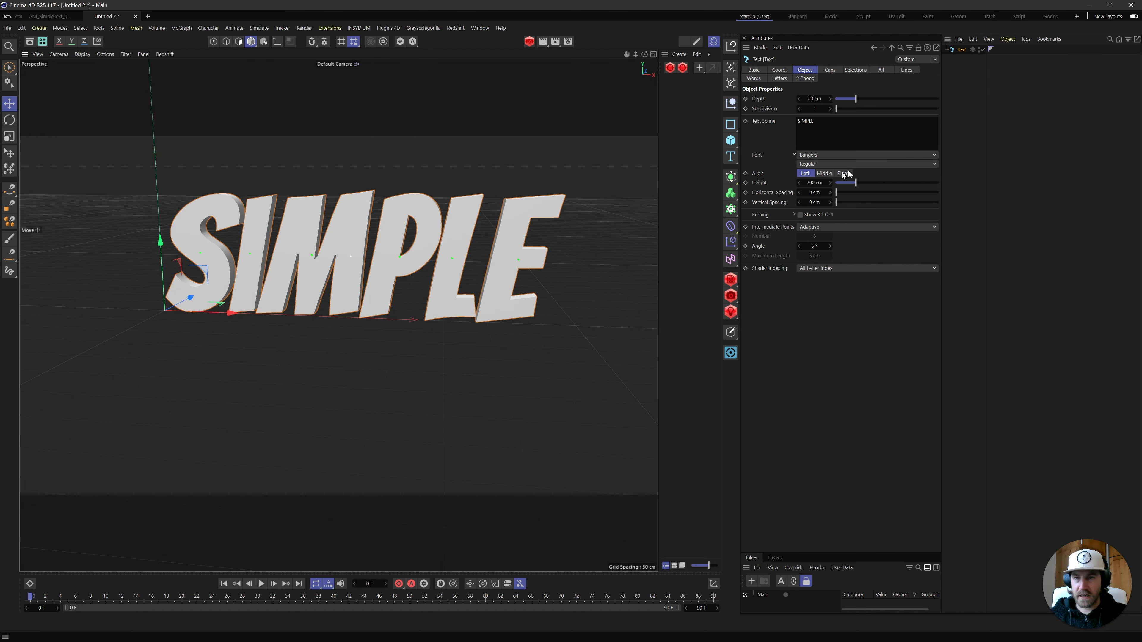
{"action": "left_click", "coordinate": [824, 173]}
{"action": "left_click_drag", "start_coordinate": [516, 296], "coordinate": [433, 352], "text": "alt"}
Give the text's caps a round bevel with a size of 1 cm and inspect its edges
{"action": "left_click", "coordinate": [830, 70]}
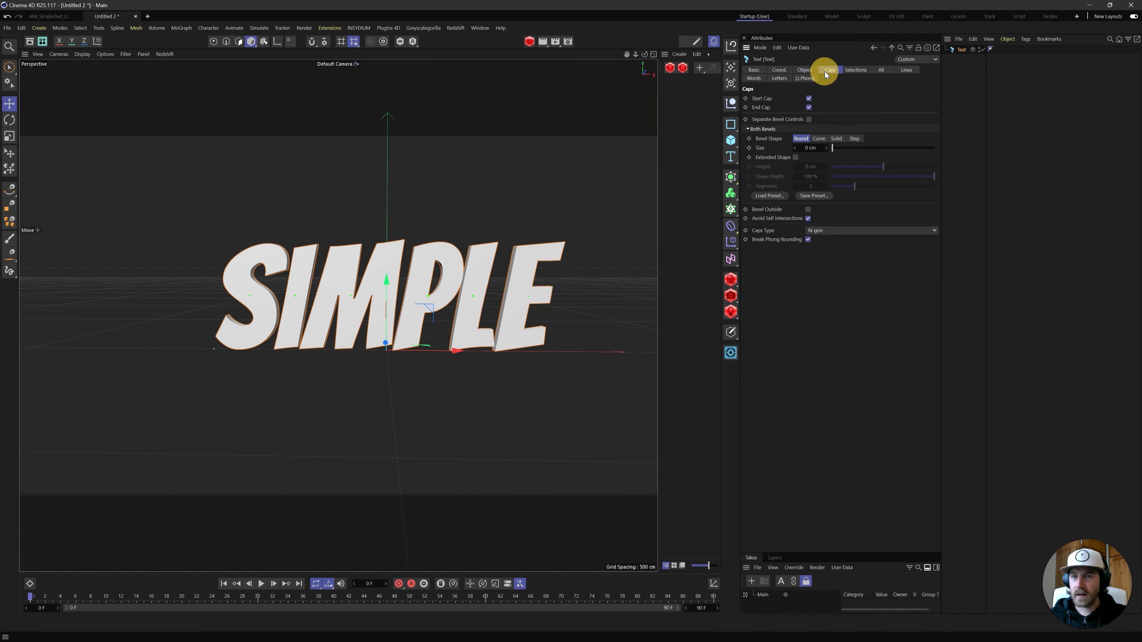
{"action": "double_click", "coordinate": [809, 148]}
{"action": "type", "text": "1"}
{"action": "key", "text": "Return"}
{"action": "left_click_drag", "start_coordinate": [281, 315], "coordinate": [344, 332], "text": "alt"}
{"action": "scroll", "coordinate": [217, 258], "scroll_direction": "up", "scroll_amount": 5}
{"action": "left_click_drag", "start_coordinate": [217, 258], "coordinate": [455, 302], "text": "alt"}
{"action": "middle_click", "coordinate": [221, 191]}
{"action": "middle_click_drag", "start_coordinate": [530, 260], "coordinate": [391, 297], "text": "alt"}
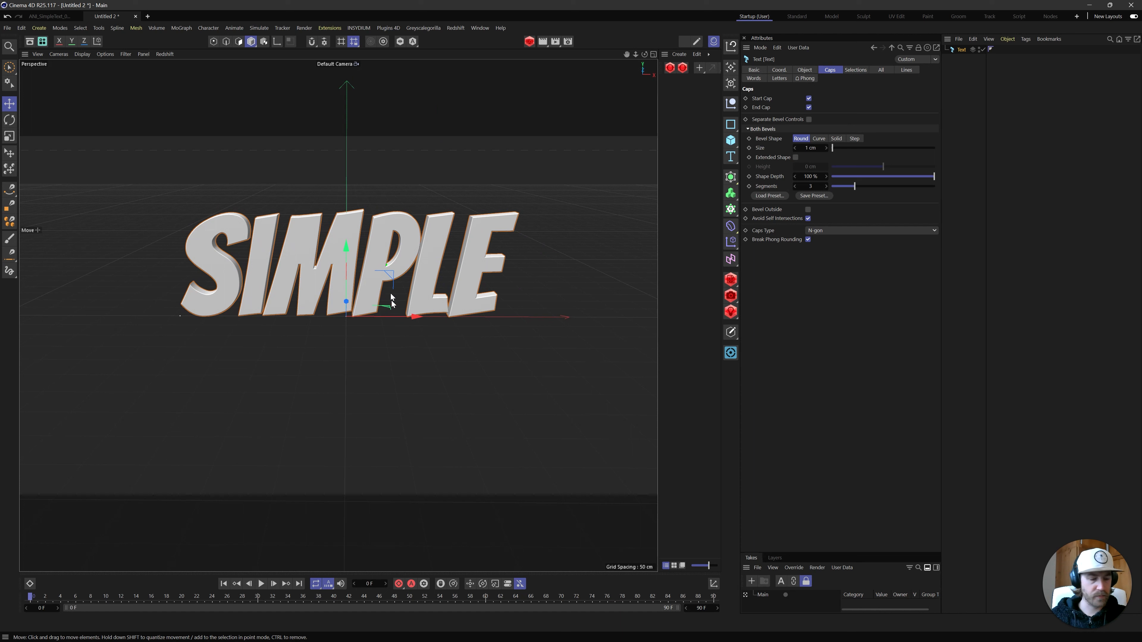
{"action": "left_click", "coordinate": [1003, 228]}
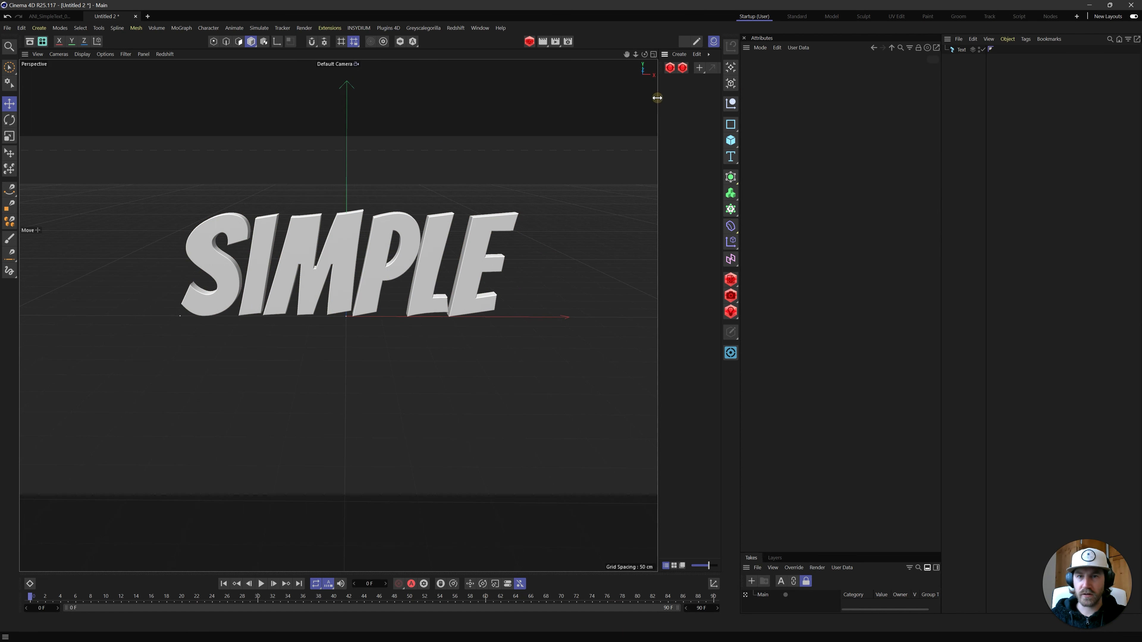
Create a Redshift material named Black Mat and assign it to the Text object
{"action": "left_click_drag", "start_coordinate": [662, 97], "coordinate": [625, 98]}
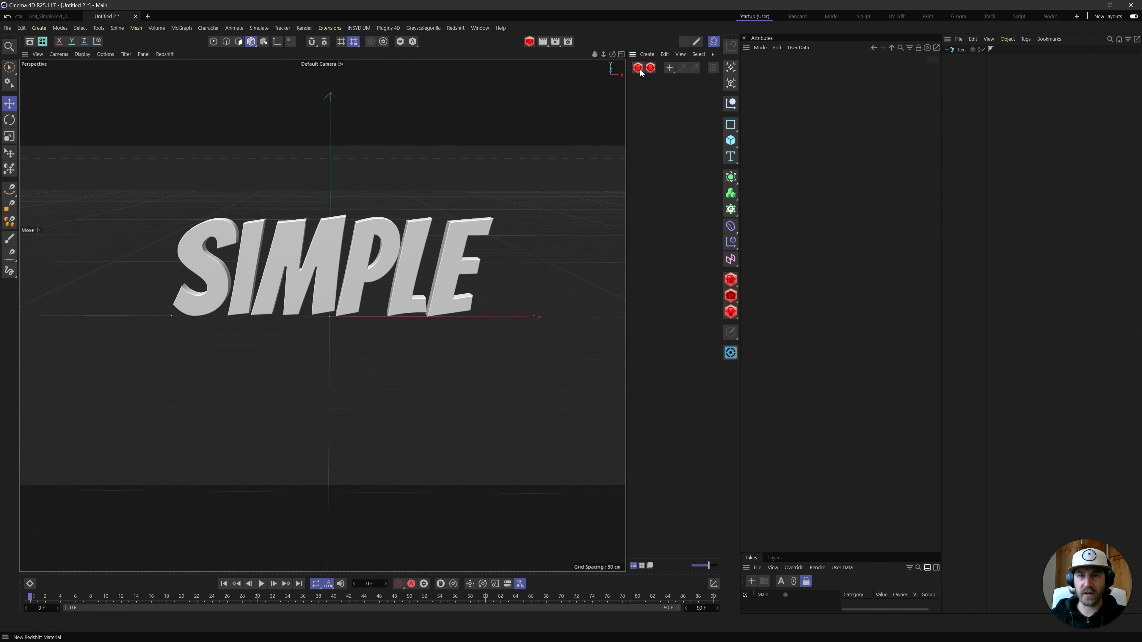
{"action": "left_click", "coordinate": [647, 54]}
{"action": "mouse_move", "coordinate": [697, 98]}
{"action": "left_click", "coordinate": [787, 97]}
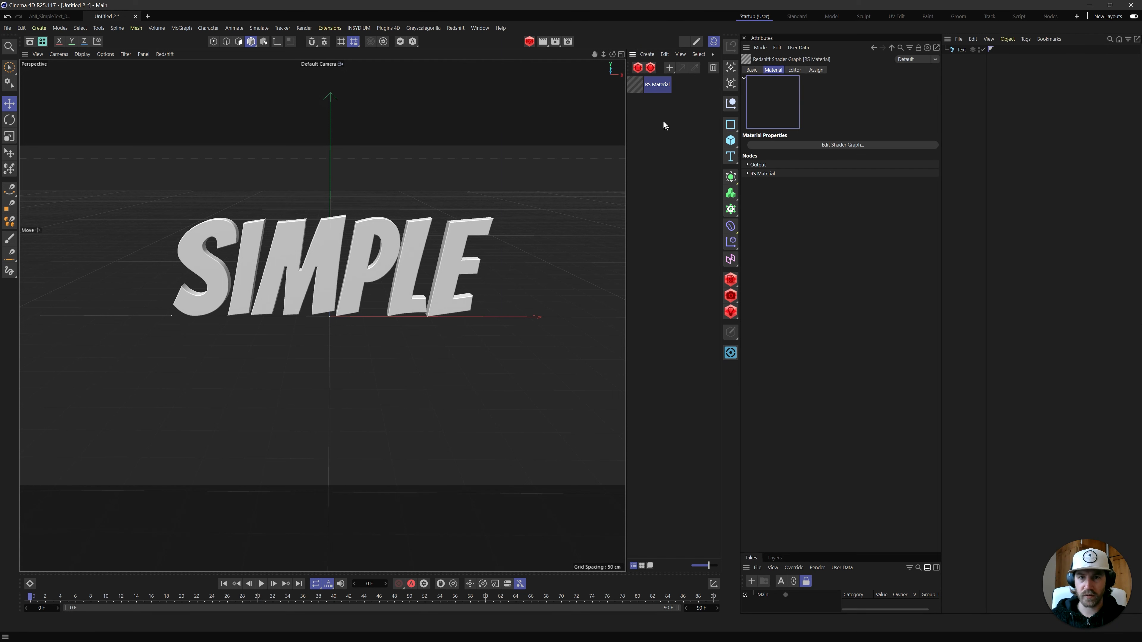
{"action": "double_click", "coordinate": [668, 86]}
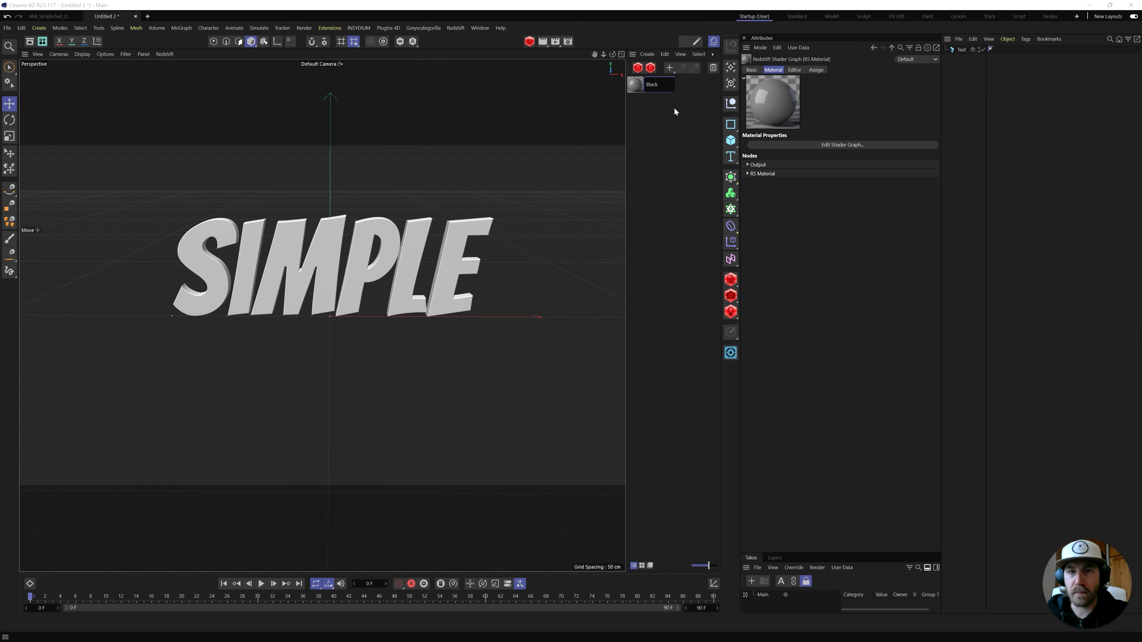
{"action": "type", "text": "Black Mat"}
{"action": "key", "text": "Return"}
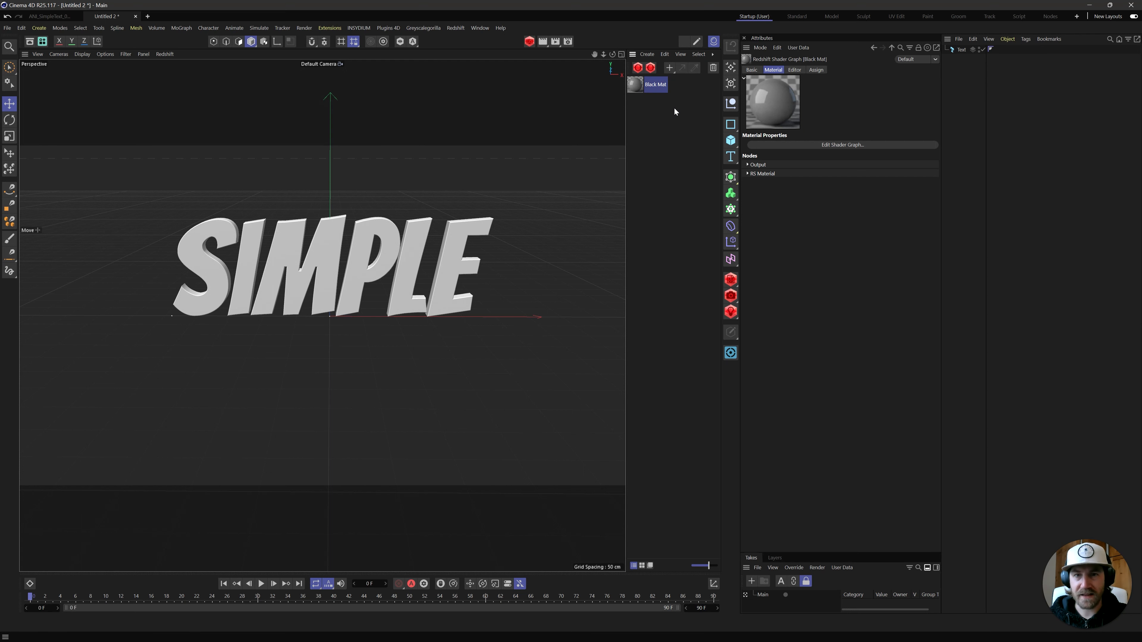
{"action": "left_click", "coordinate": [684, 134]}
{"action": "left_click_drag", "start_coordinate": [655, 86], "coordinate": [961, 49]}
Set Black Mat's diffuse color to pure black and its reflection roughness to 1, keeping the reflection weight at 1
{"action": "double_click", "coordinate": [635, 84]}
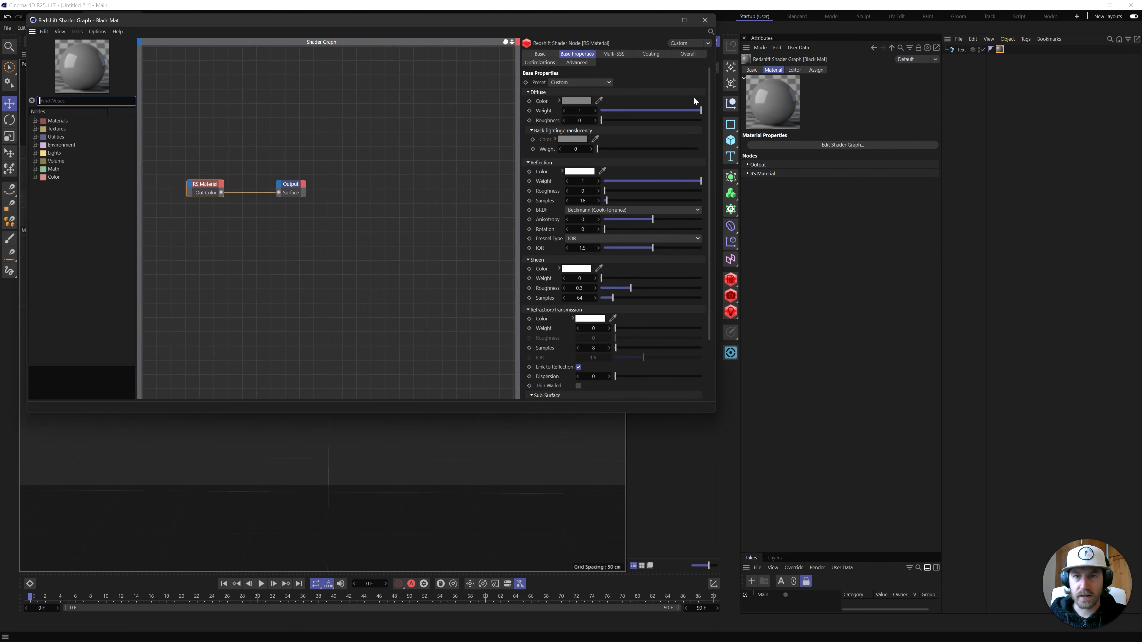
{"action": "left_click", "coordinate": [577, 101]}
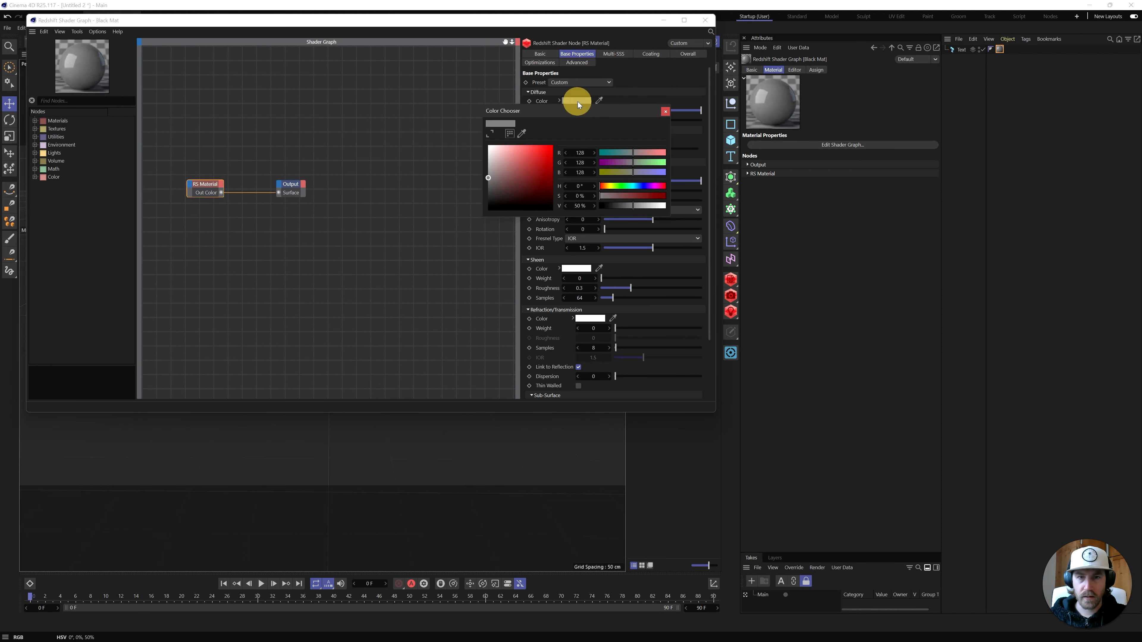
{"action": "left_click", "coordinate": [552, 209]}
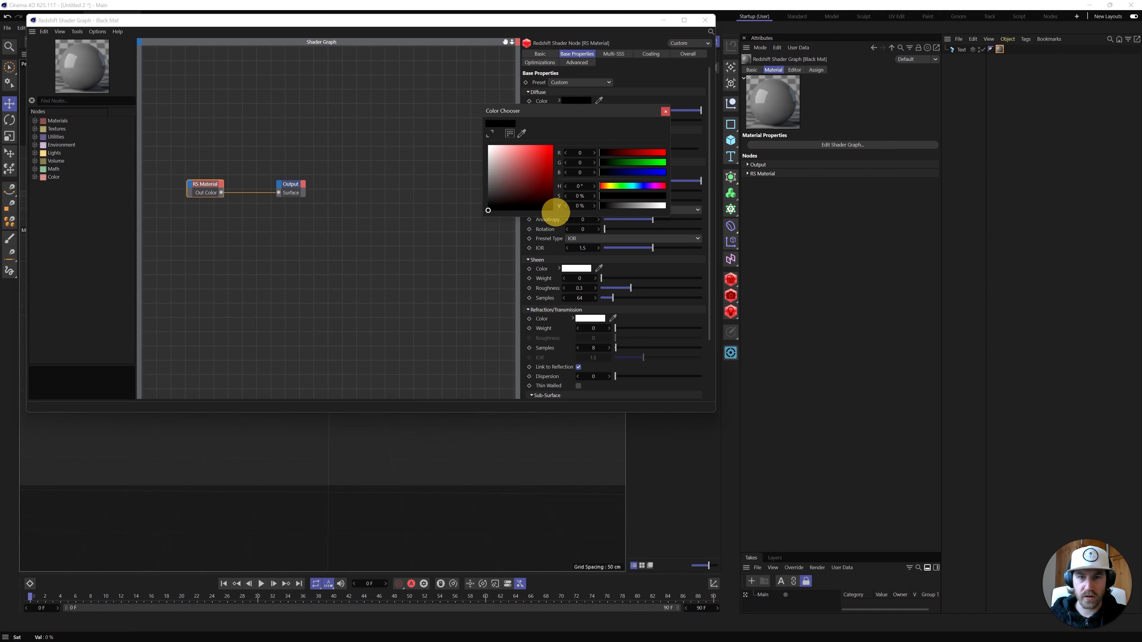
{"action": "left_click", "coordinate": [665, 112]}
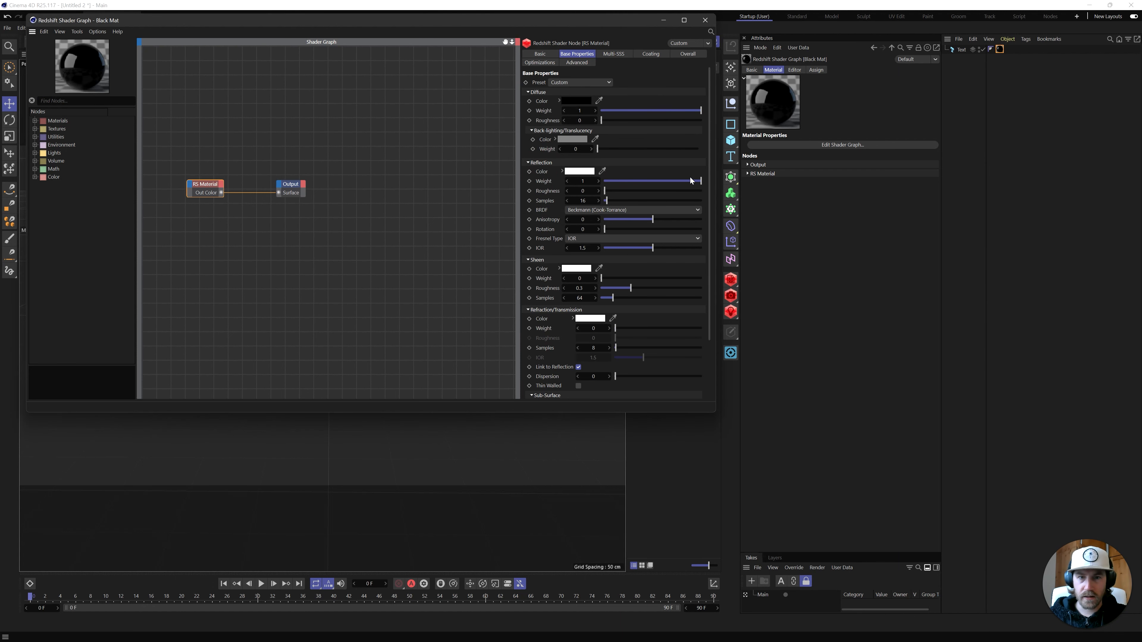
{"action": "left_click_drag", "start_coordinate": [687, 180], "coordinate": [601, 185]}
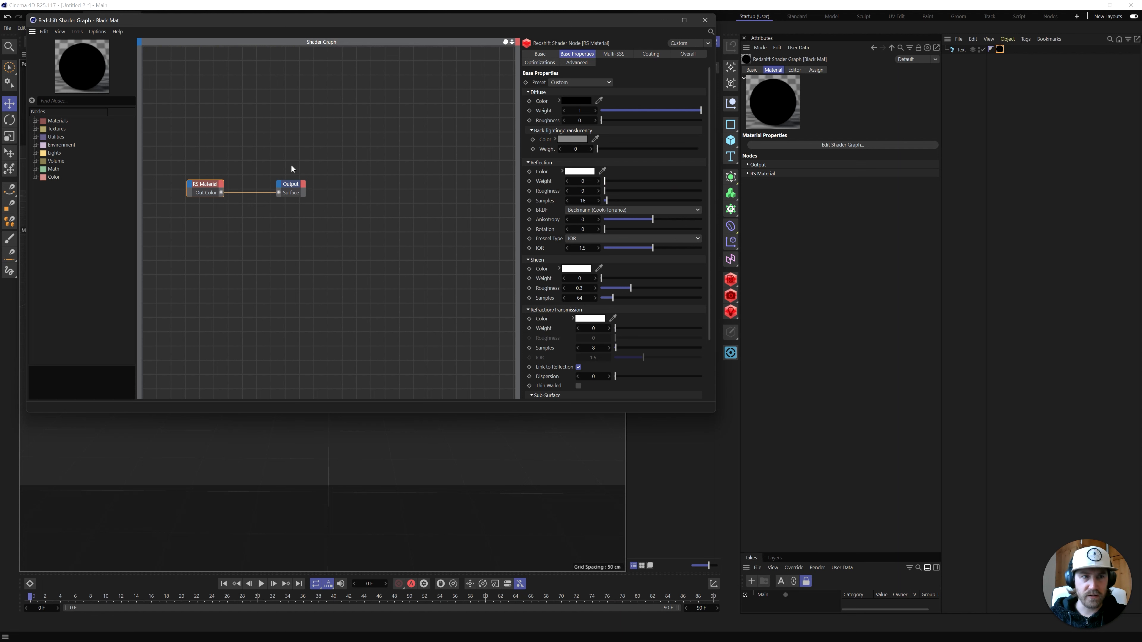
{"action": "left_click_drag", "start_coordinate": [619, 180], "coordinate": [770, 183]}
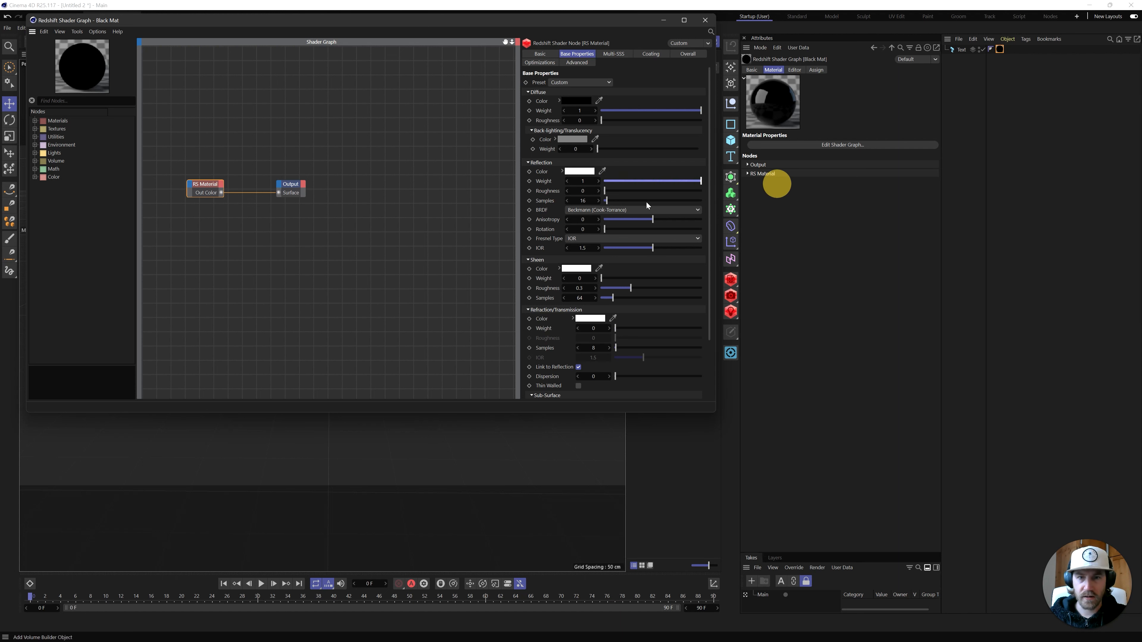
{"action": "left_click_drag", "start_coordinate": [610, 191], "coordinate": [720, 193]}
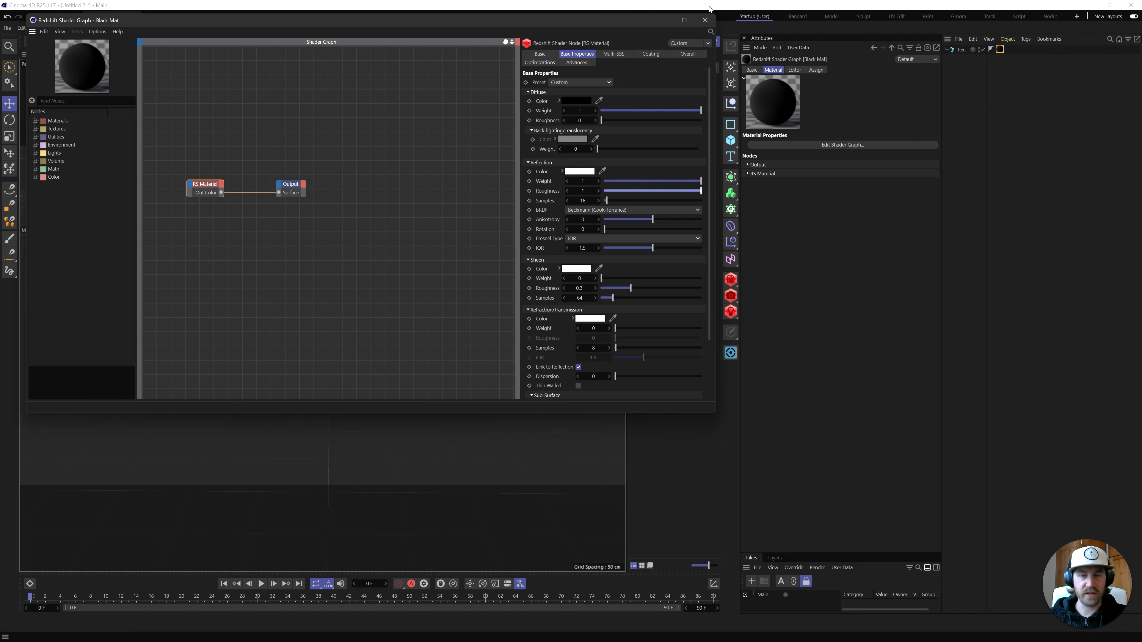
{"action": "left_click", "coordinate": [705, 20]}
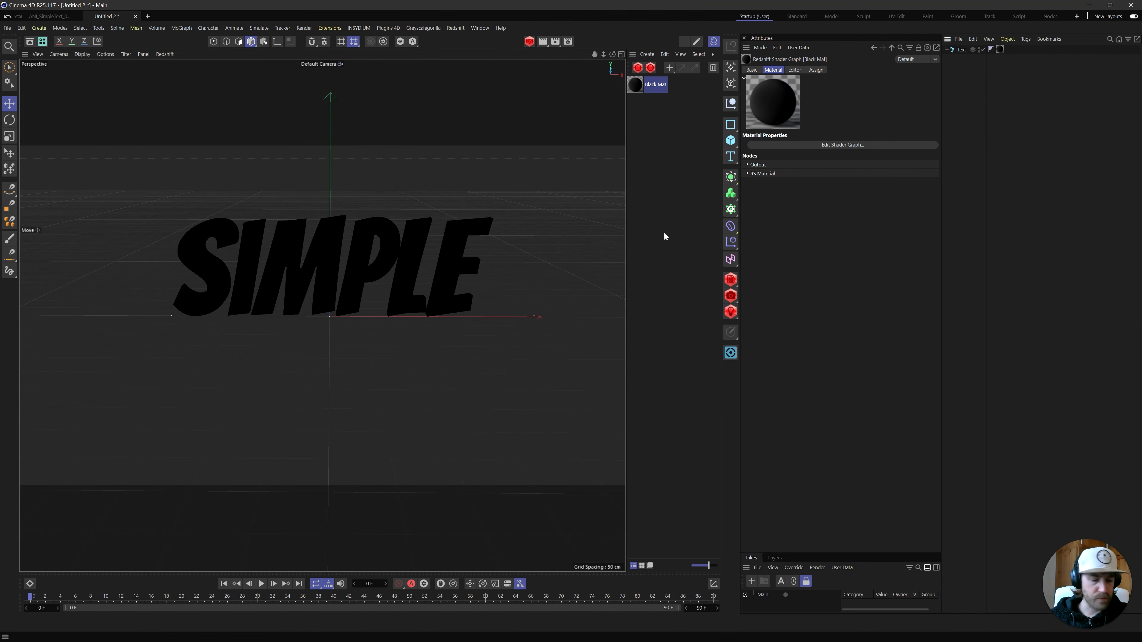
Add a Redshift Dome Light to the scene
{"action": "left_click", "coordinate": [683, 186]}
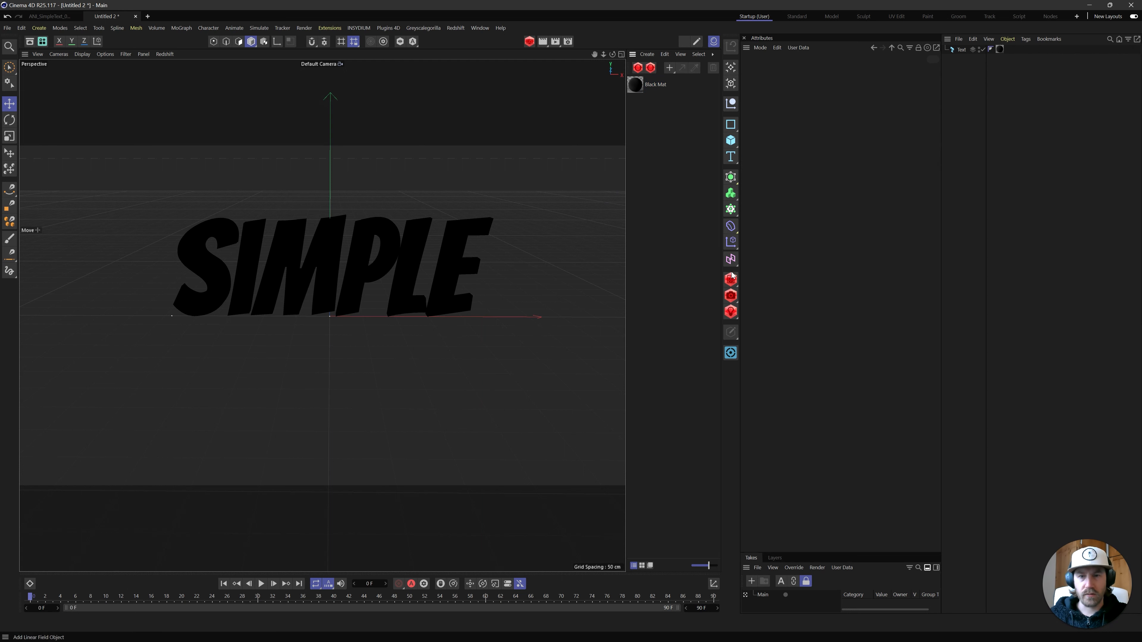
{"action": "left_click_drag", "start_coordinate": [736, 317], "coordinate": [773, 391]}
{"action": "left_click", "coordinate": [1017, 182]}
Render the scene in the Redshift RenderView to check the text's look under the dome light
{"action": "left_click", "coordinate": [529, 42]}
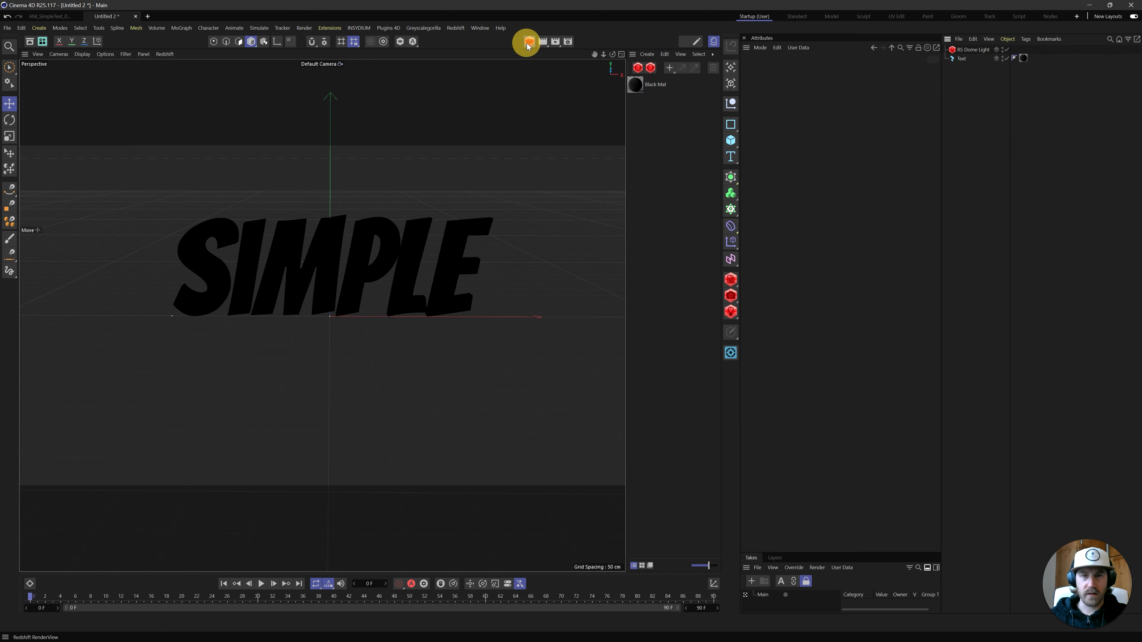
{"action": "left_click", "coordinate": [523, 70]}
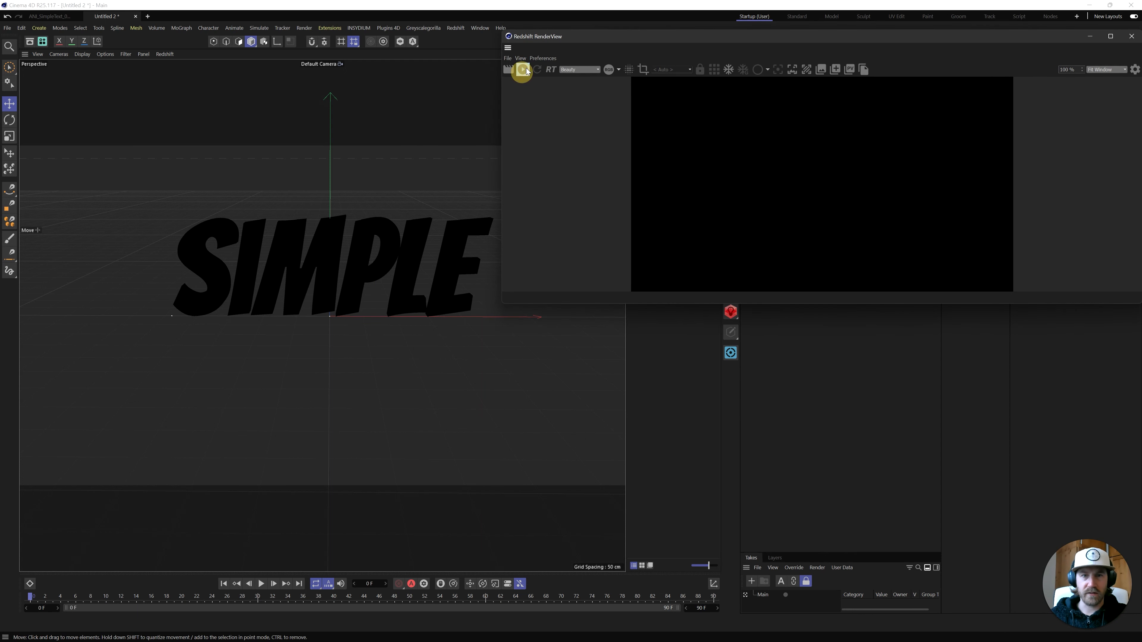
{"action": "left_click_drag", "start_coordinate": [607, 36], "coordinate": [356, 84]}
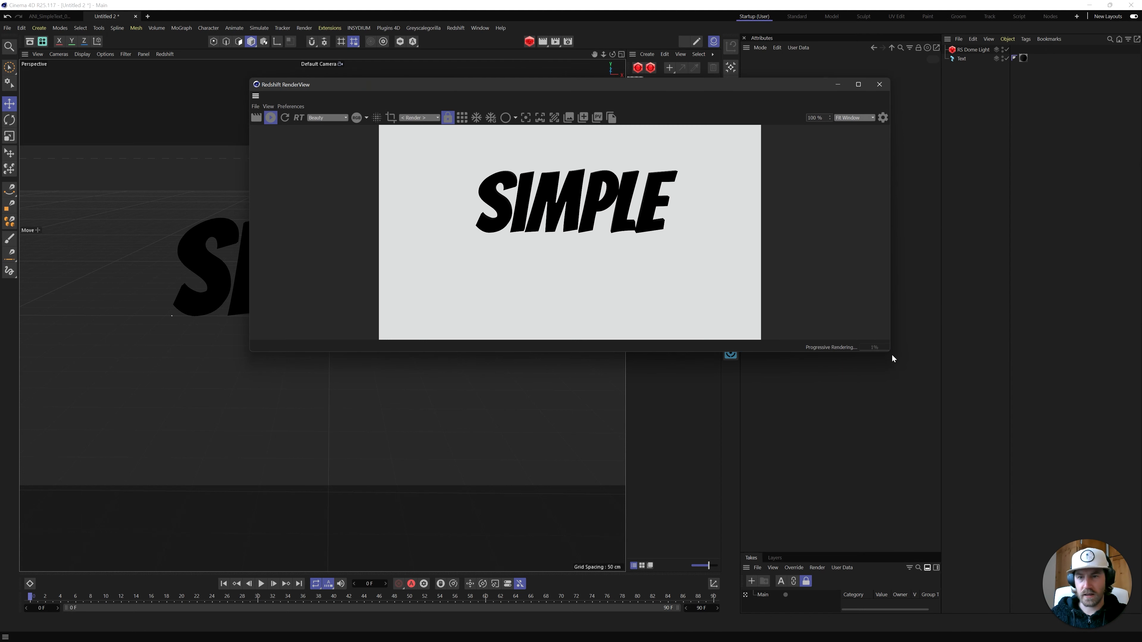
{"action": "left_click_drag", "start_coordinate": [888, 353], "coordinate": [750, 455]}
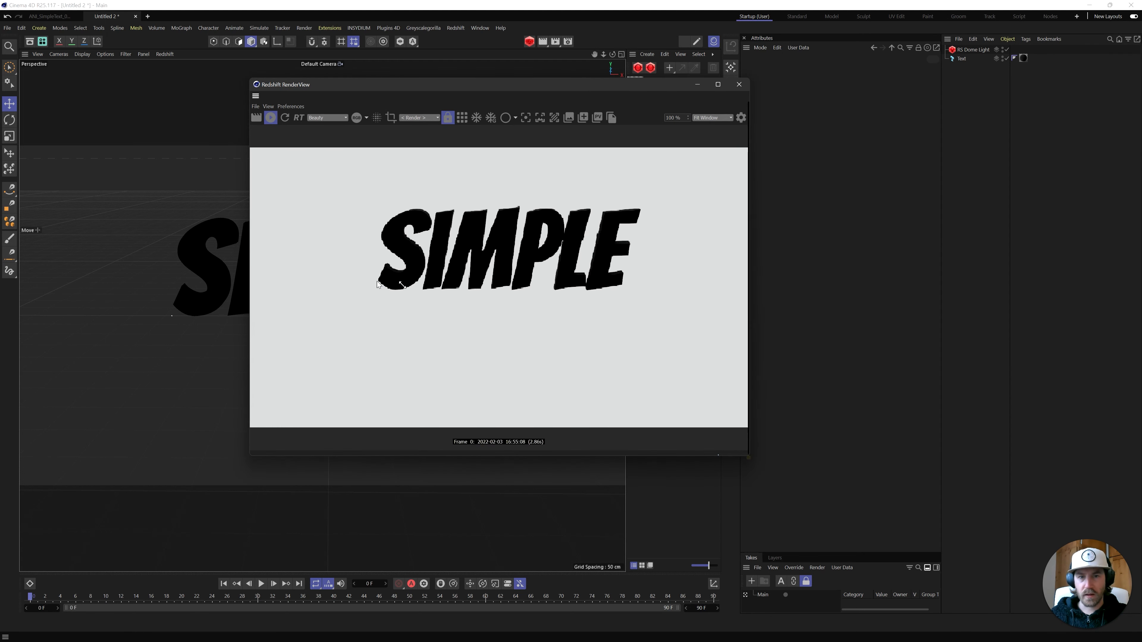
{"action": "left_click", "coordinate": [741, 83]}
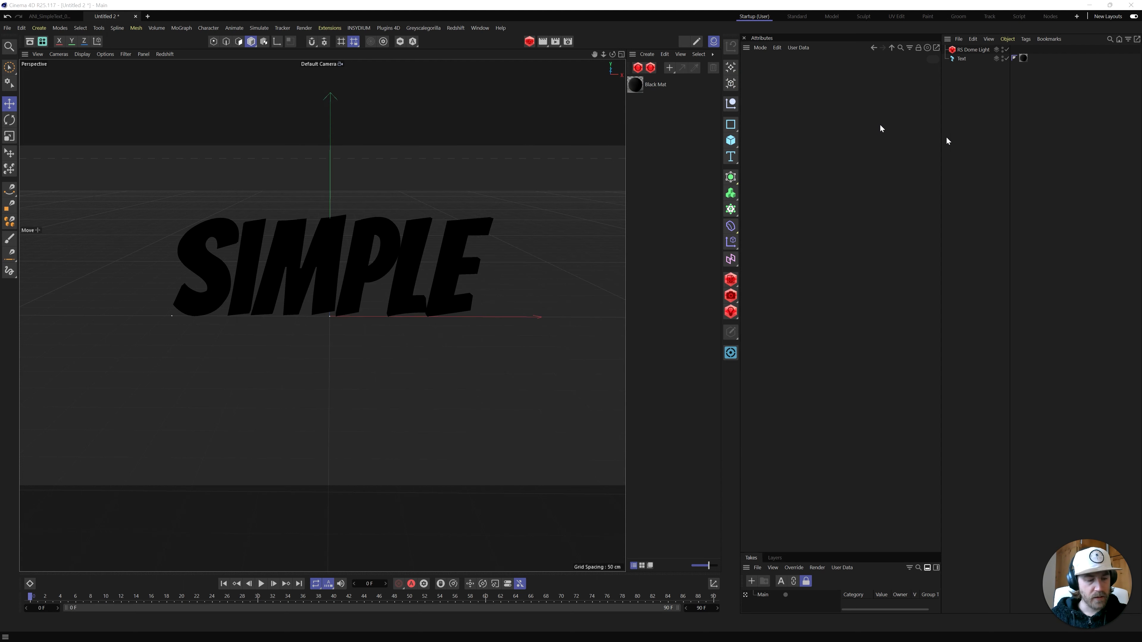
{"action": "key", "text": "F5"}
{"action": "middle_click", "coordinate": [184, 143]}
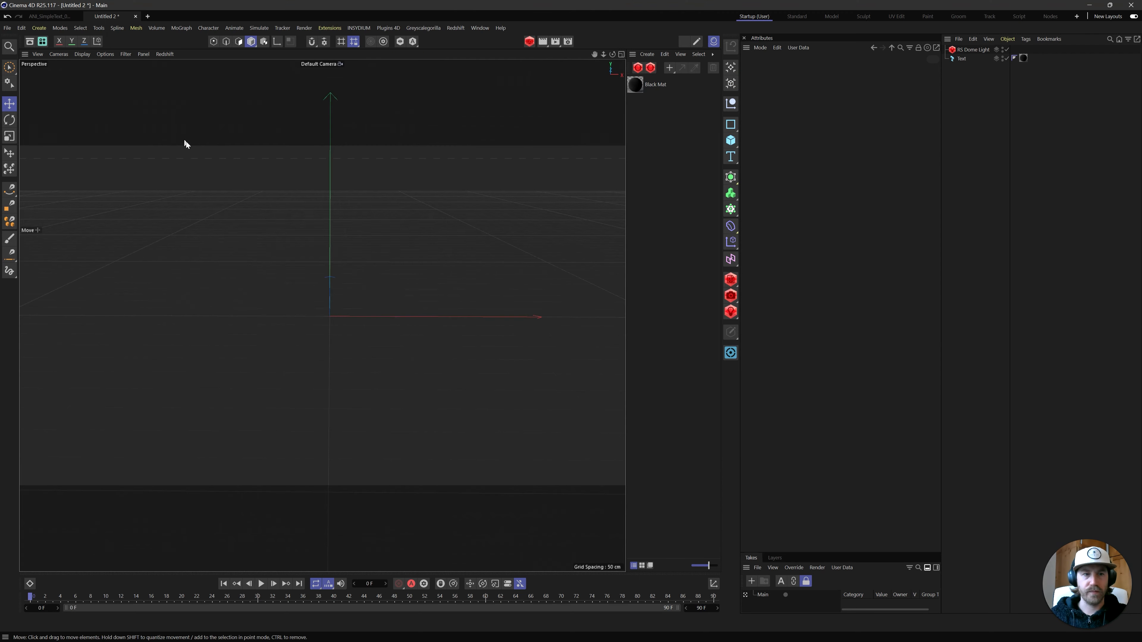
{"action": "left_click", "coordinate": [961, 59]}
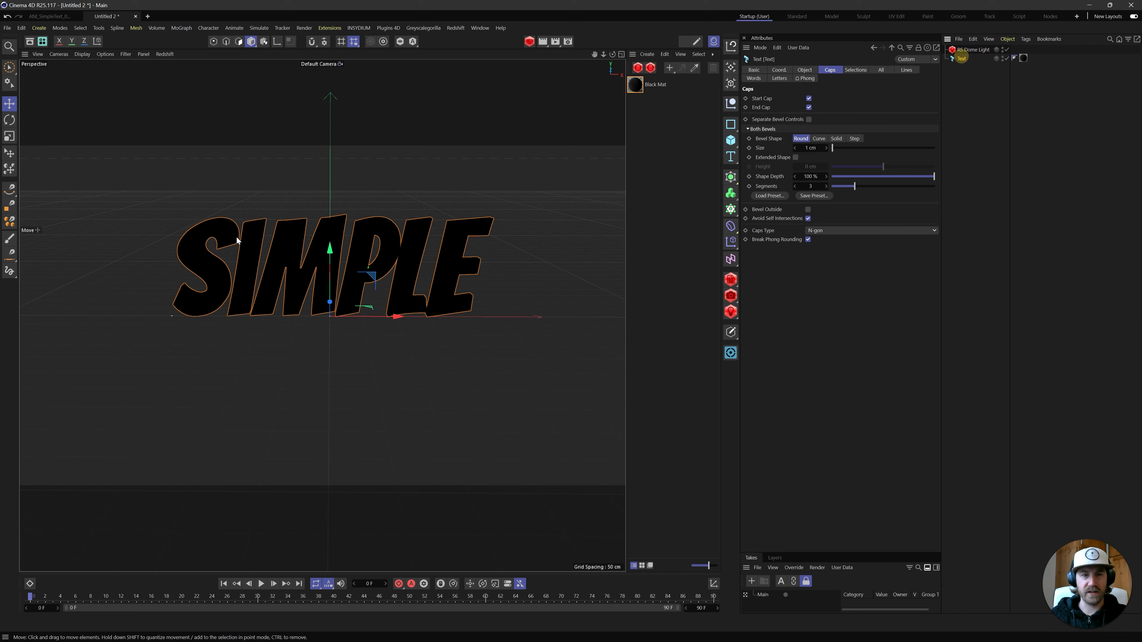
{"action": "key", "text": "c"}
{"action": "key", "text": "ctrl+z"}
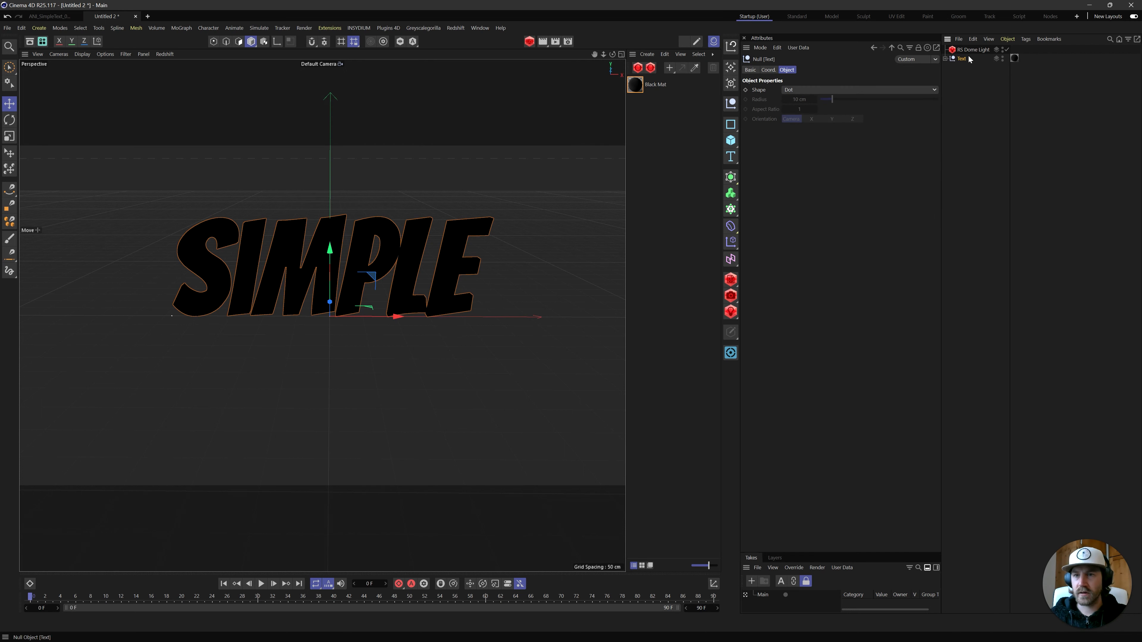
Make the Text object editable and move its nested SIMPLE group with the individual letters out to the top level of the hierarchy
{"action": "left_click", "coordinate": [965, 61]}
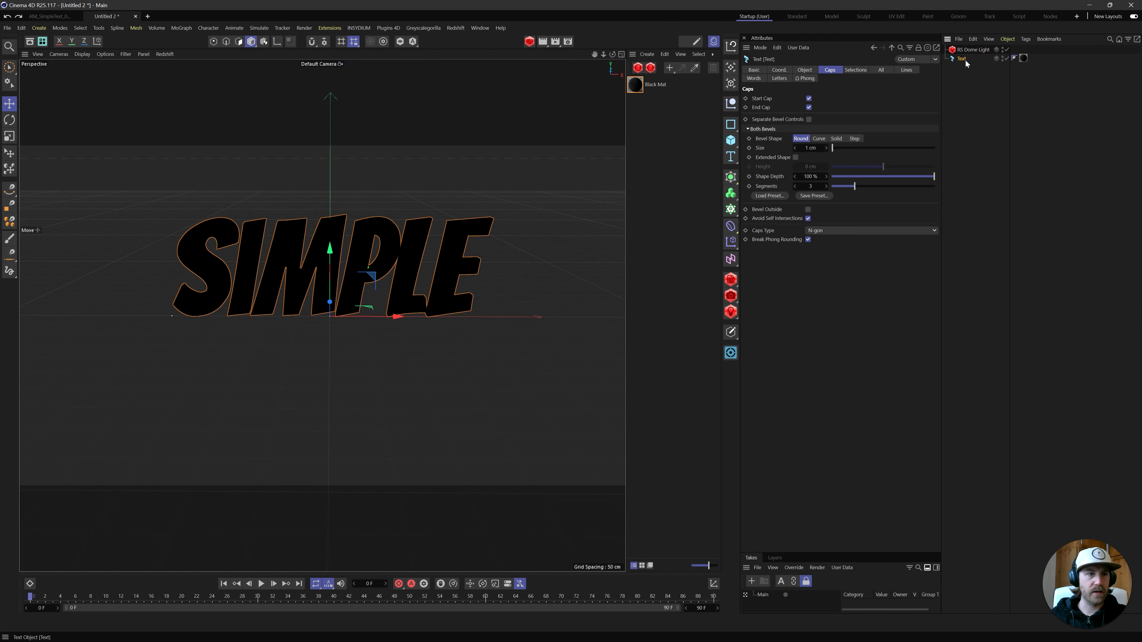
{"action": "key", "text": "c"}
{"action": "left_click", "coordinate": [945, 59]}
{"action": "left_click", "coordinate": [950, 67]}
{"action": "left_click", "coordinate": [955, 77]}
{"action": "left_click", "coordinate": [956, 77]}
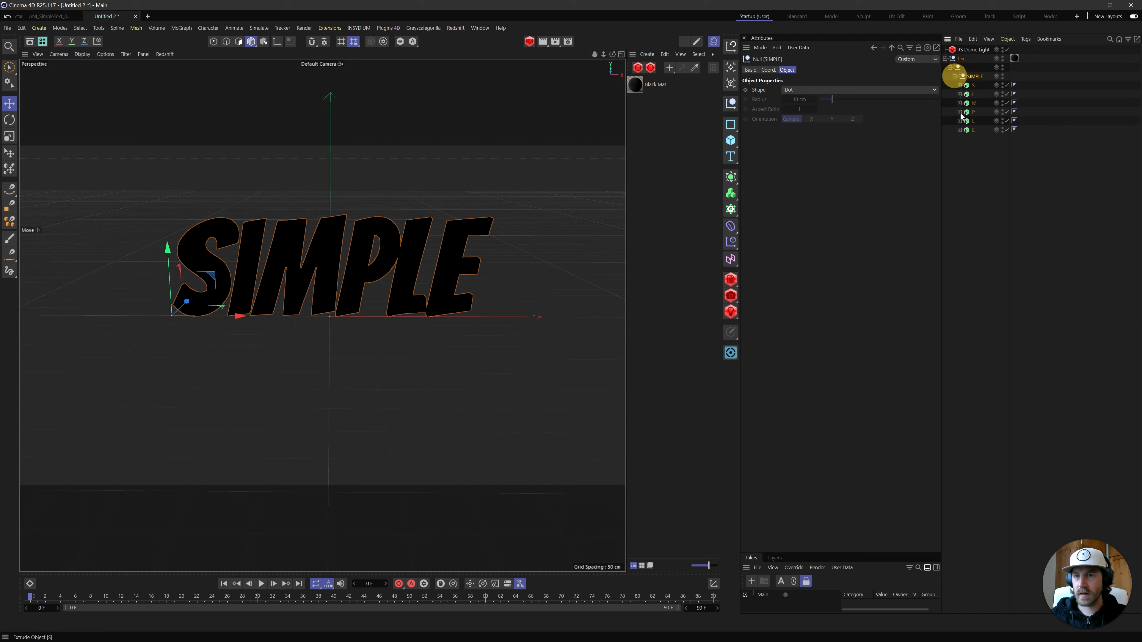
{"action": "left_click", "coordinate": [976, 173]}
{"action": "left_click_drag", "start_coordinate": [971, 77], "coordinate": [970, 179]}
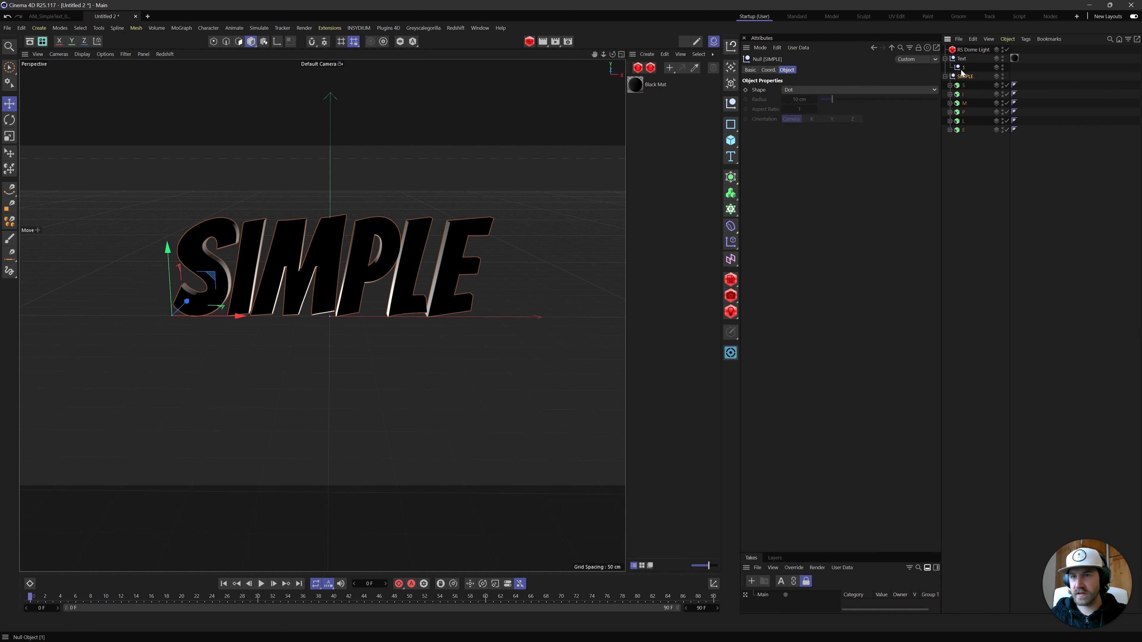
Move the Black Mat material tag from the Text null to the SIMPLE group, and delete the leftover Text null
{"action": "left_click", "coordinate": [966, 49]}
{"action": "left_click", "coordinate": [962, 58]}
{"action": "left_click_drag", "start_coordinate": [1014, 58], "coordinate": [1014, 76]}
{"action": "key", "text": "Delete"}
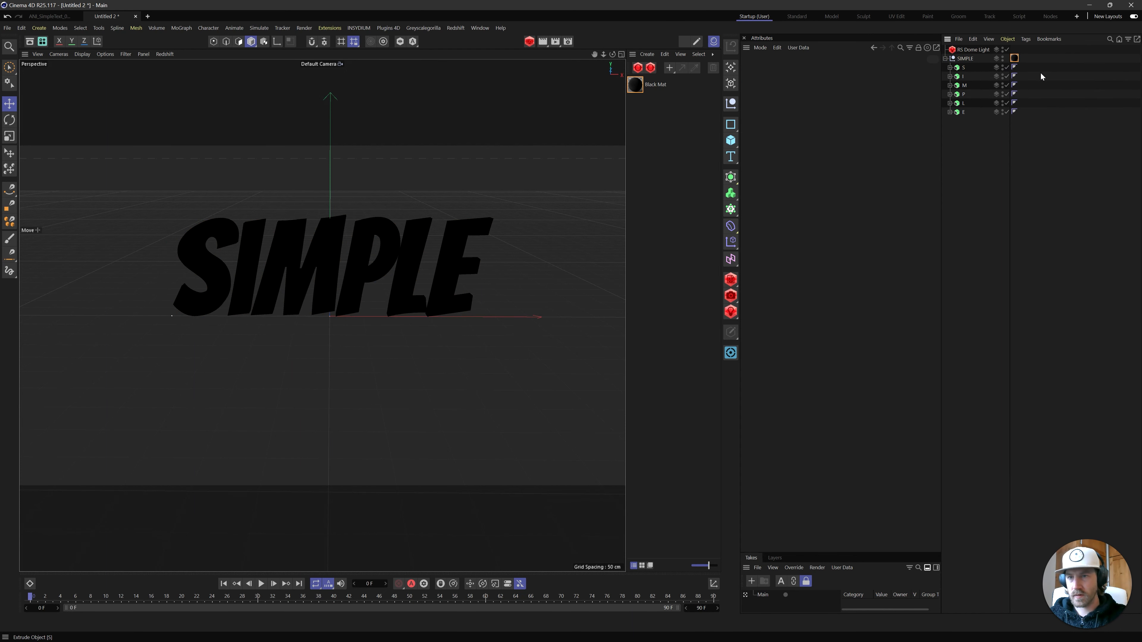
Disable the extrude objects for the letters I, M, P, L and E, leaving only the S enabled
{"action": "left_click", "coordinate": [959, 195]}
{"action": "left_click", "coordinate": [961, 61]}
{"action": "left_click", "coordinate": [970, 148]}
{"action": "left_click", "coordinate": [964, 67]}
{"action": "left_click", "coordinate": [962, 76]}
{"action": "left_click", "coordinate": [964, 85]}
{"action": "left_click", "coordinate": [964, 94]}
{"action": "left_click", "coordinate": [964, 112]}
{"action": "left_click", "coordinate": [965, 103]}
{"action": "left_click_drag", "start_coordinate": [1007, 78], "coordinate": [1007, 114]}
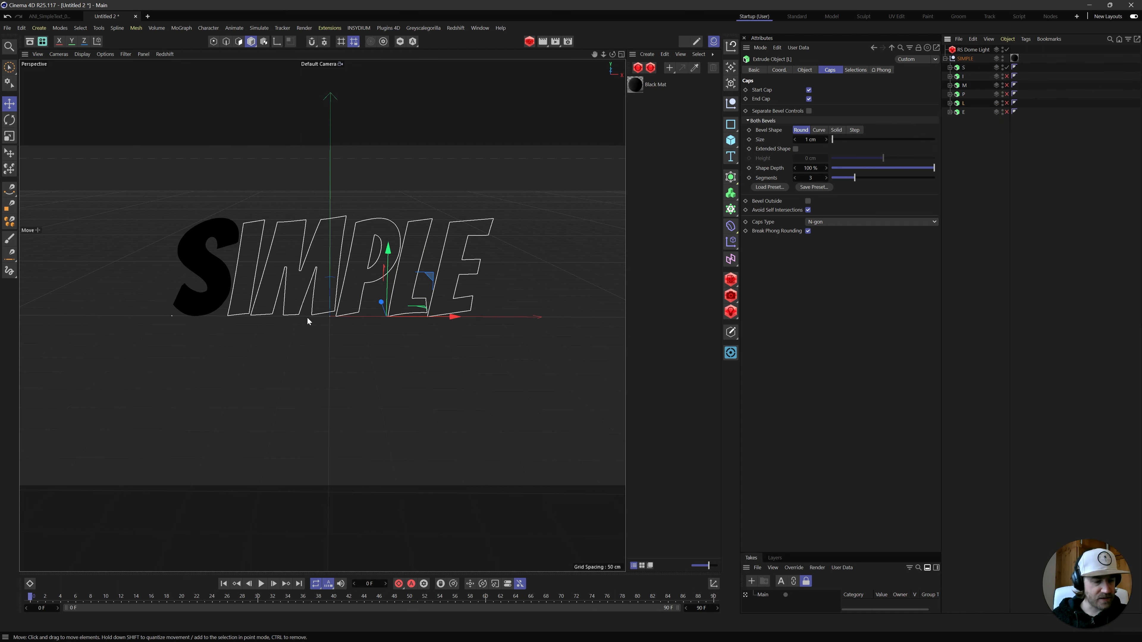
Set the letter S's bank rotation (R.B) to -110° and keyframe it at frame 0
{"action": "left_click", "coordinate": [966, 68]}
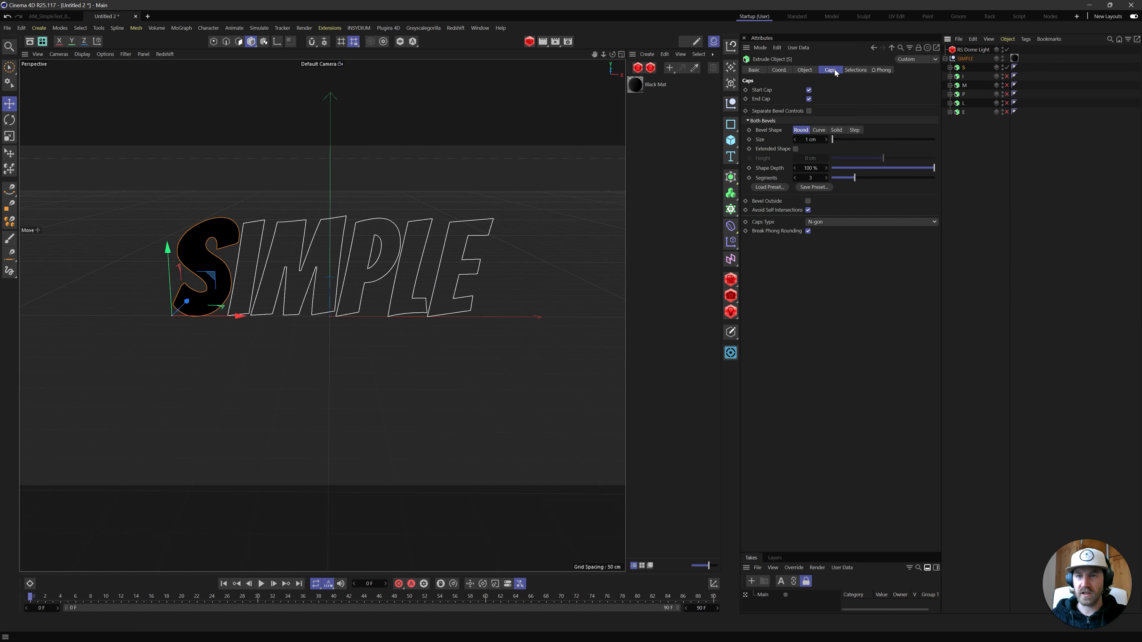
{"action": "left_click", "coordinate": [784, 69]}
{"action": "left_click_drag", "start_coordinate": [859, 92], "coordinate": [860, 115]}
{"action": "key", "text": "ctrl+z"}
{"action": "left_click", "coordinate": [844, 110]}
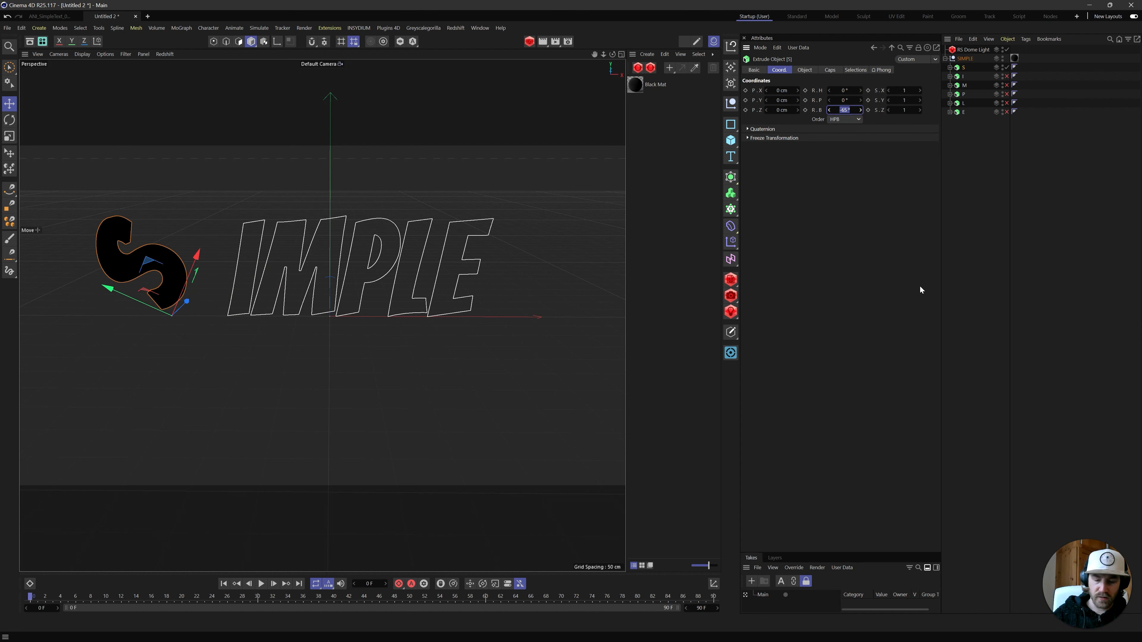
{"action": "type", "text": "-90"}
{"action": "key", "text": "Return"}
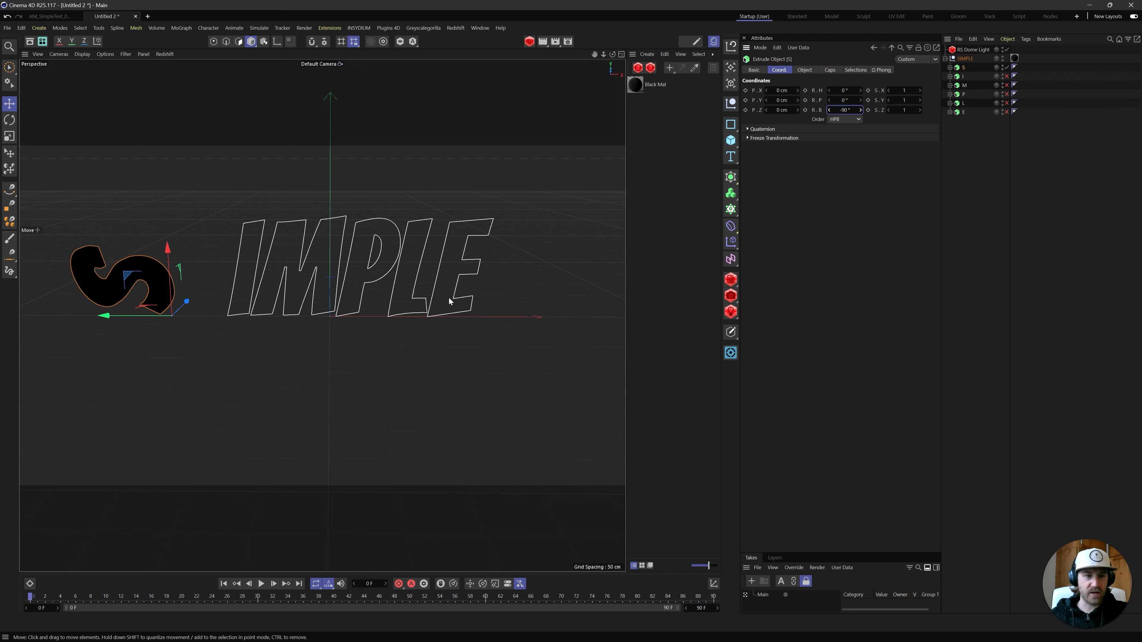
{"action": "left_click", "coordinate": [840, 111]}
{"action": "key", "text": "BackSpace"}
{"action": "type", "text": "-100"}
{"action": "key", "text": "Return"}
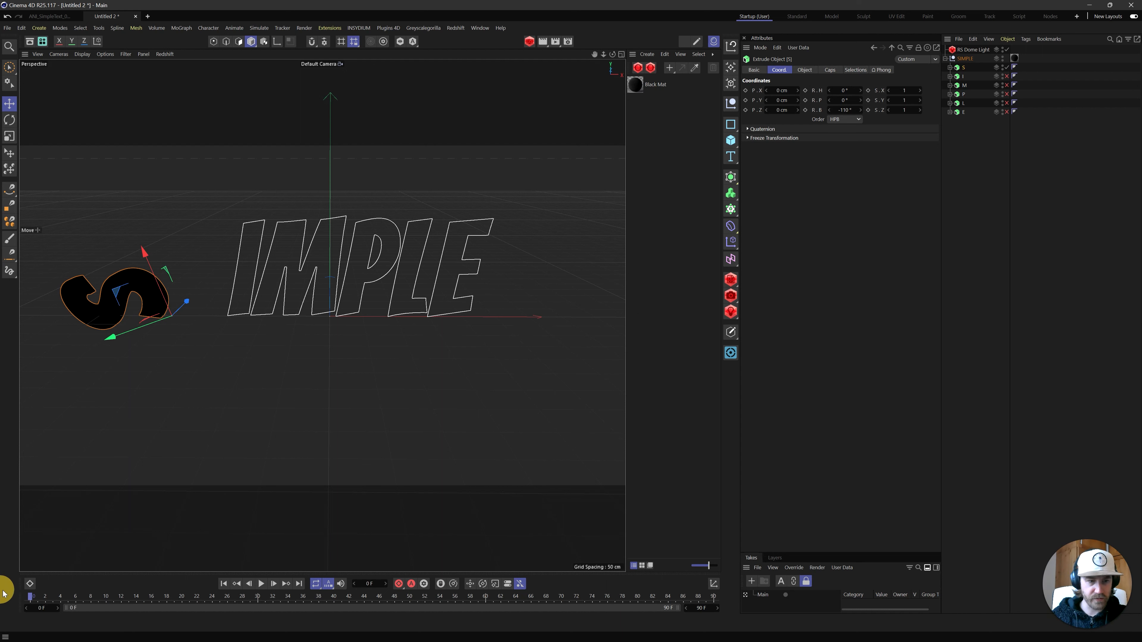
{"action": "left_click", "coordinate": [805, 110]}
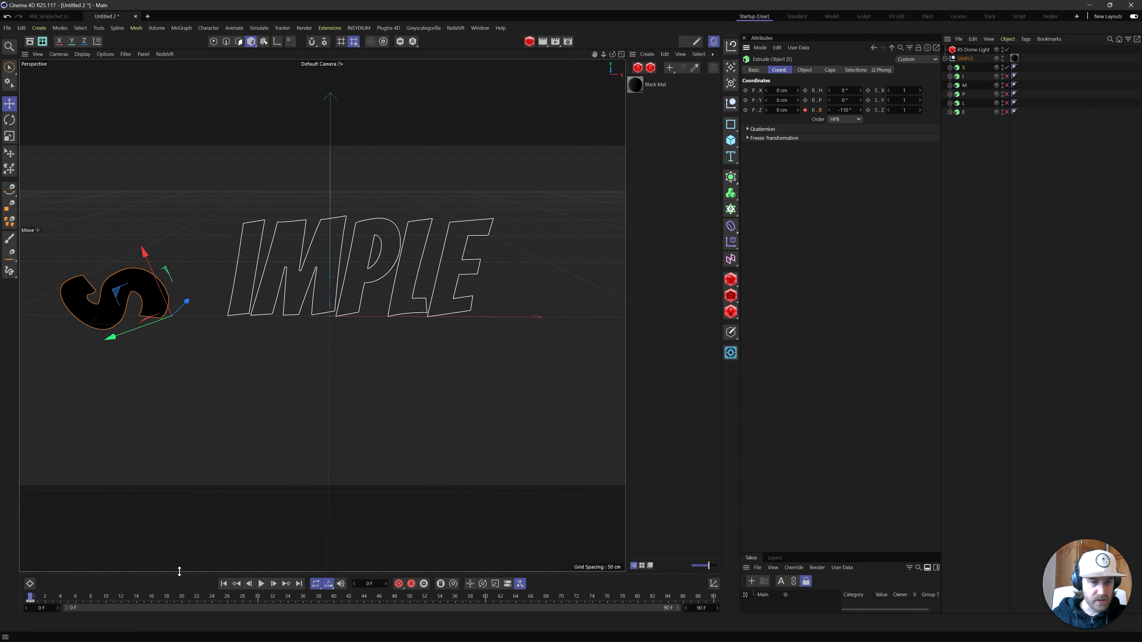
At frame 10, set the letter S's bank rotation to 10° and keyframe it
{"action": "left_click_drag", "start_coordinate": [88, 595], "coordinate": [106, 598]}
{"action": "left_click", "coordinate": [107, 598]}
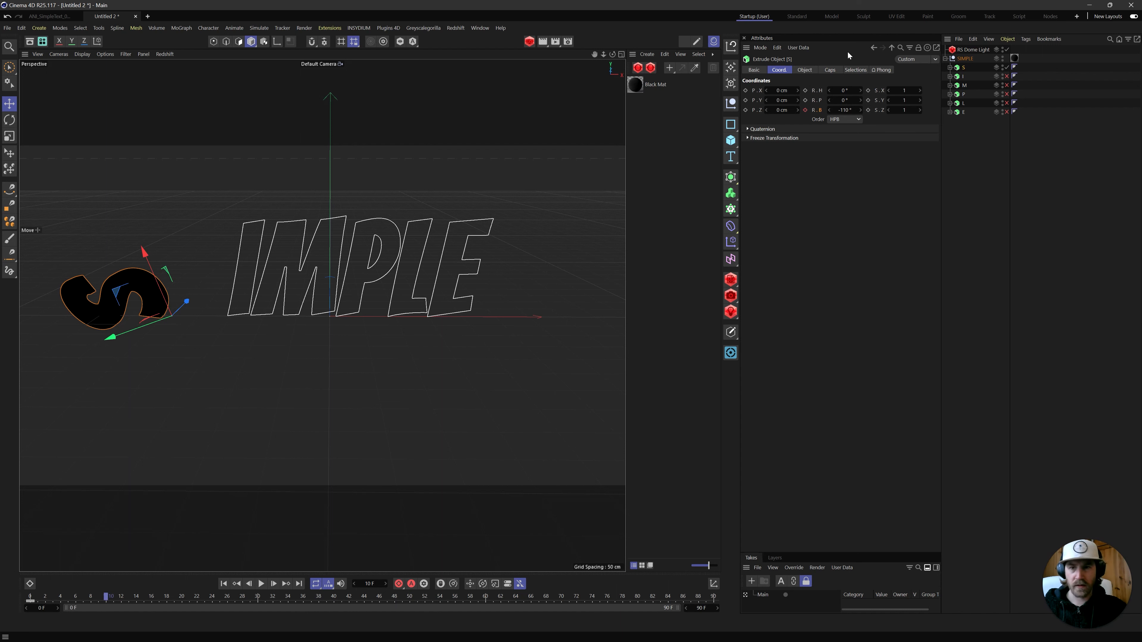
{"action": "left_click", "coordinate": [844, 110]}
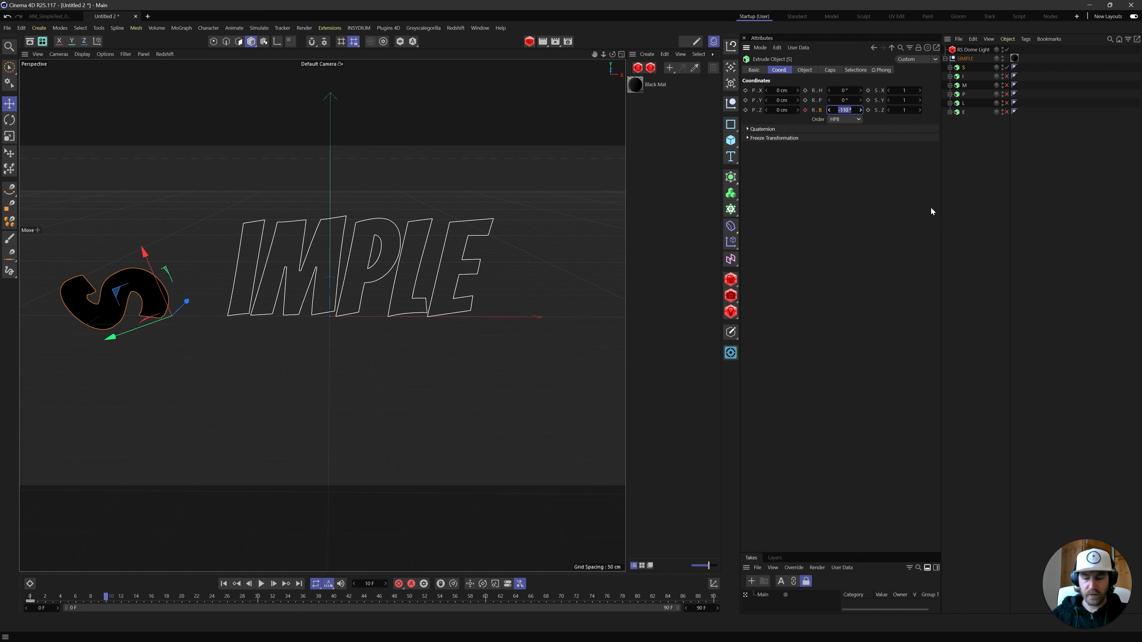
{"action": "type", "text": "0"}
{"action": "key", "text": "Return"}
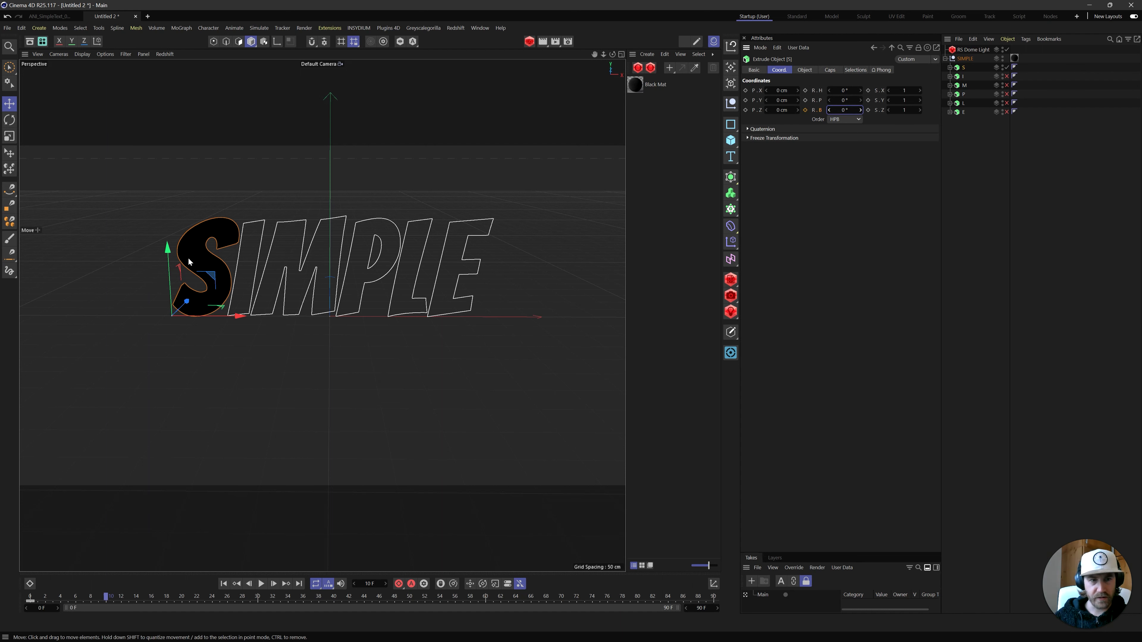
{"action": "left_click", "coordinate": [844, 110]}
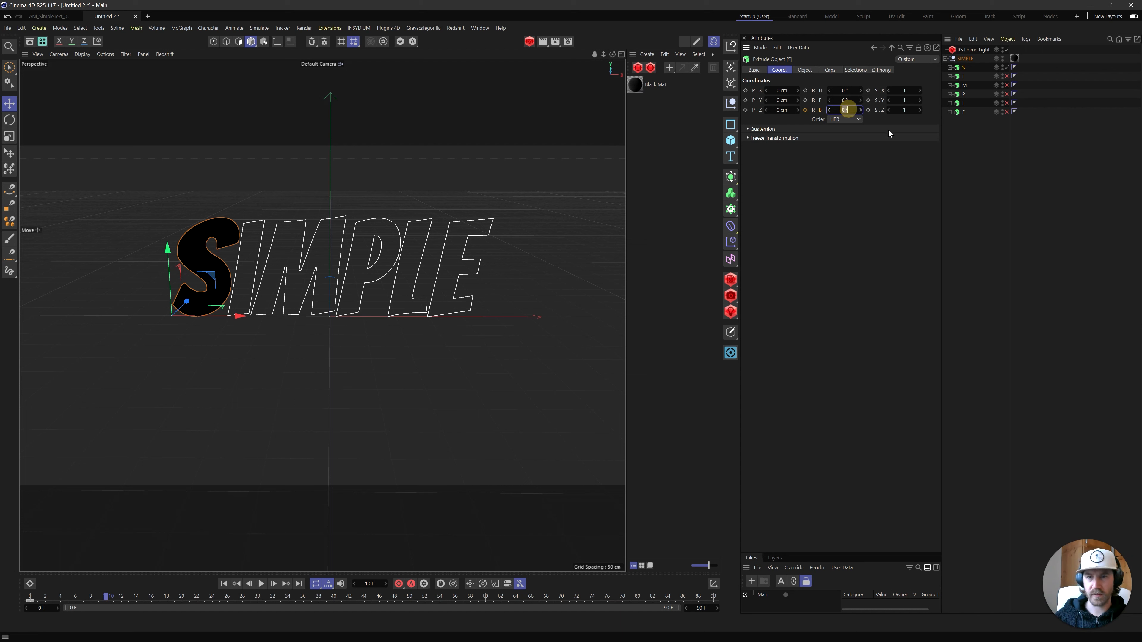
{"action": "type", "text": "10"}
{"action": "key", "text": "Return"}
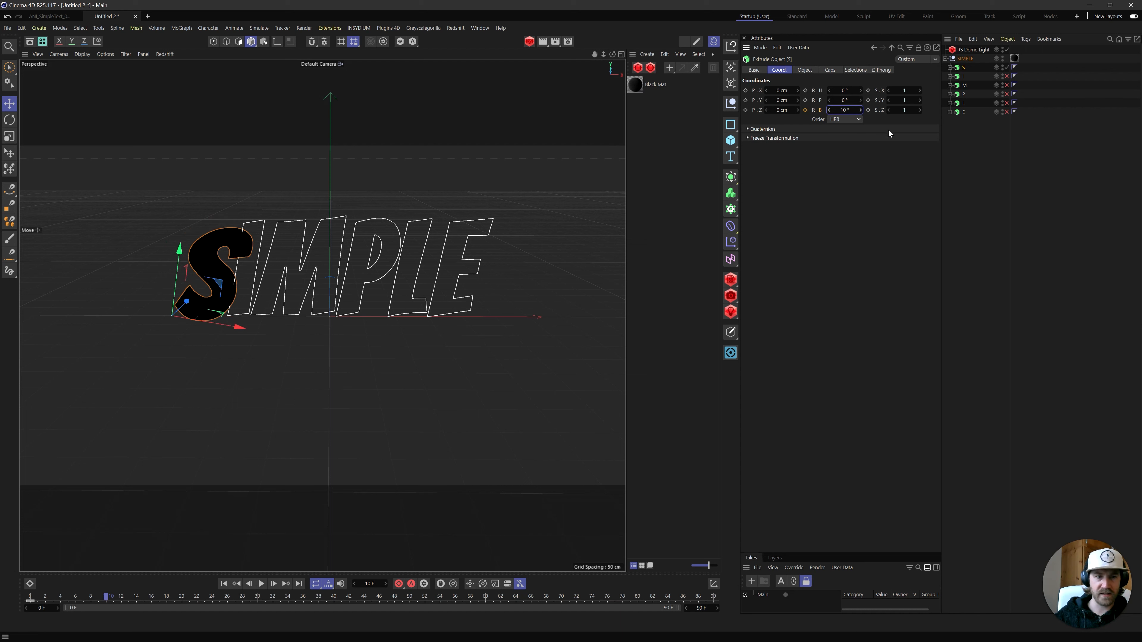
{"action": "left_click", "coordinate": [804, 112]}
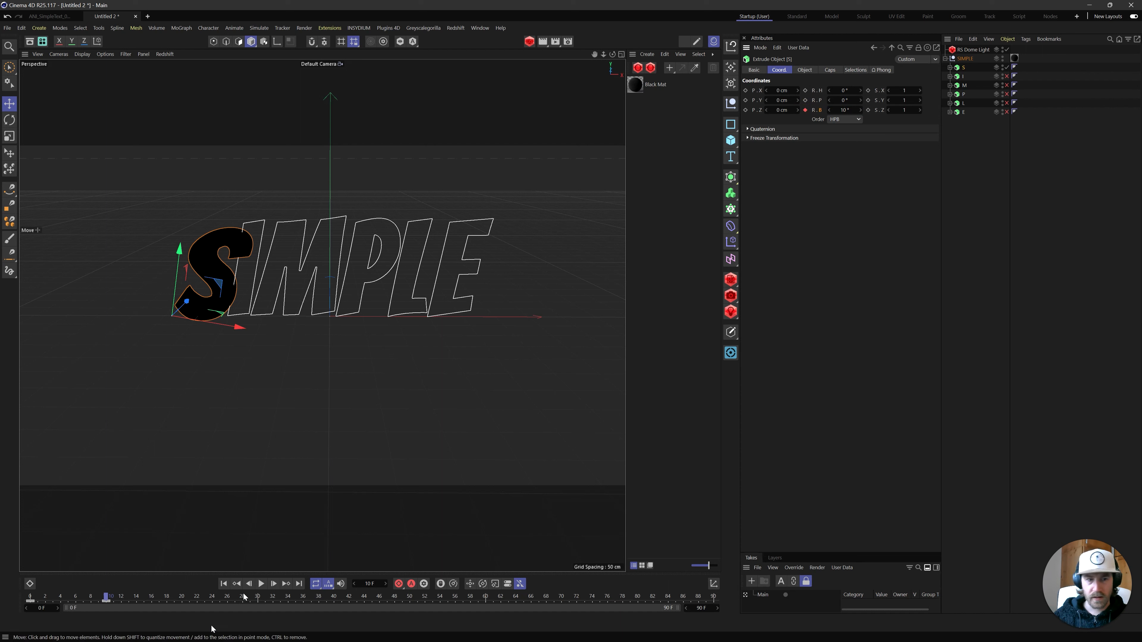
At frame 12, set the letter S's bank rotation to -5° and keyframe it
{"action": "left_click", "coordinate": [120, 596]}
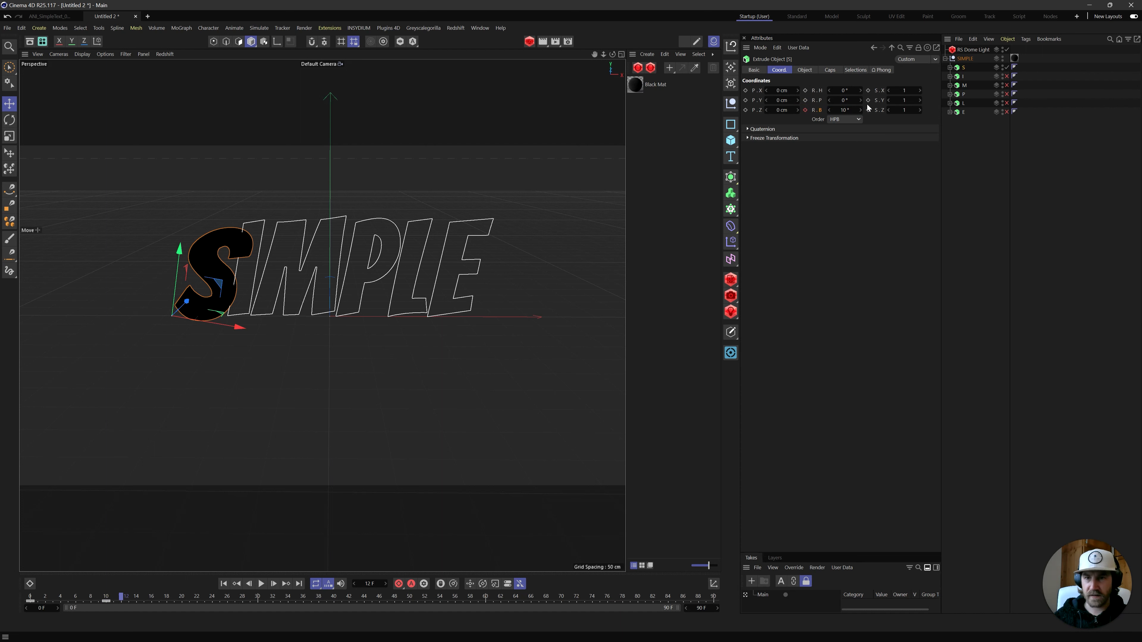
{"action": "left_click", "coordinate": [852, 108]}
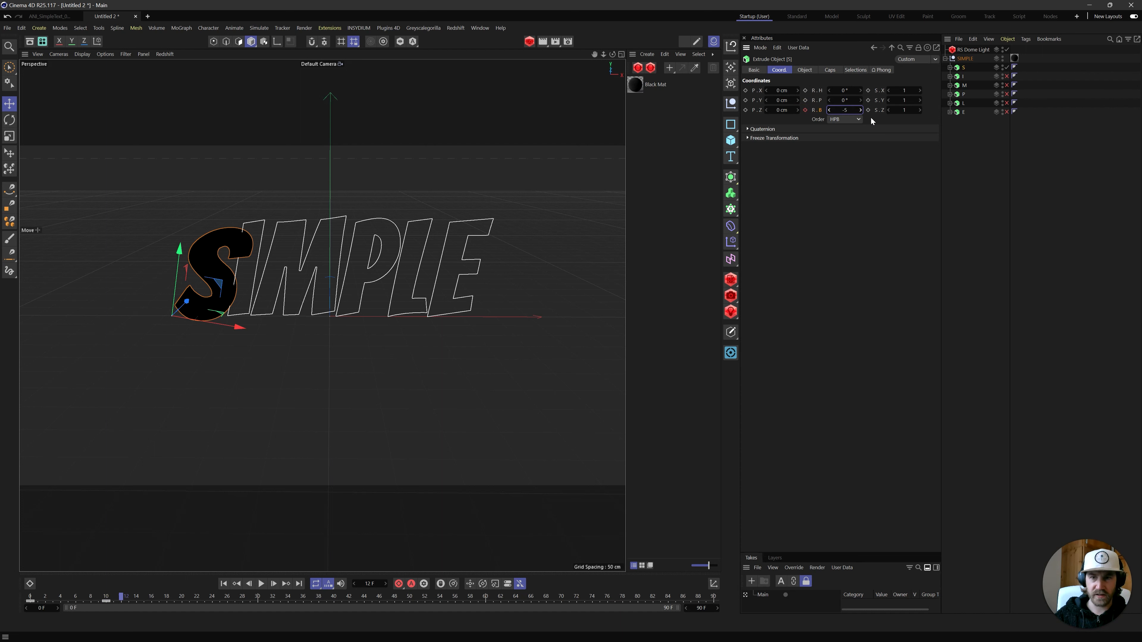
{"action": "type", "text": "-5"}
{"action": "key", "text": "Return"}
{"action": "left_click", "coordinate": [805, 110]}
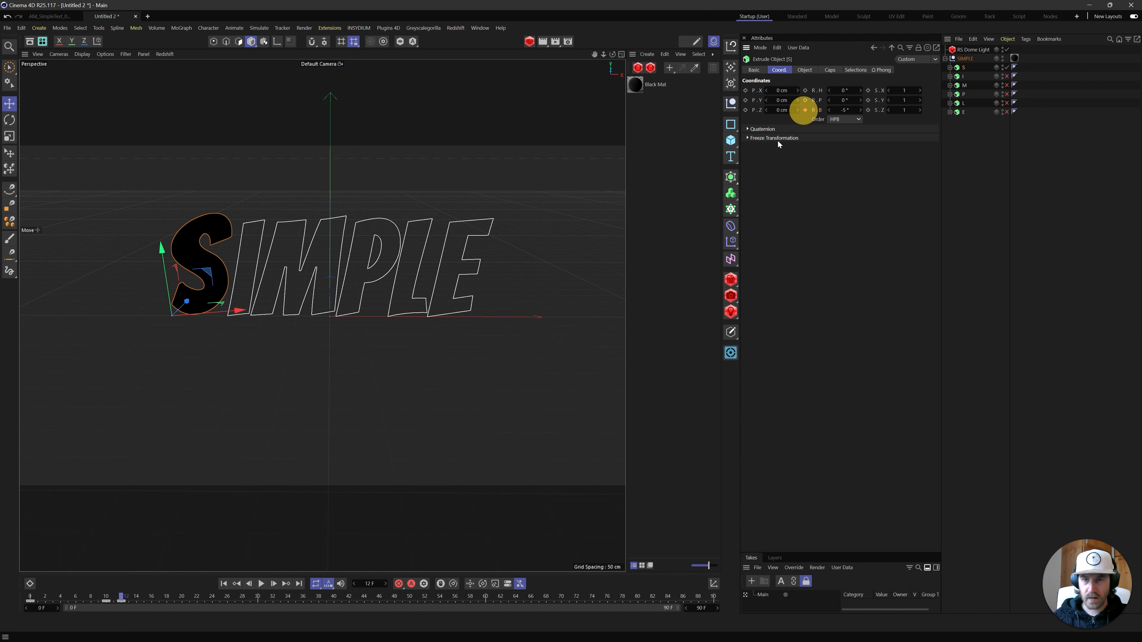
At frame 14, set the letter S's bank rotation to 0° and keyframe it
{"action": "left_click", "coordinate": [138, 597]}
{"action": "left_click", "coordinate": [844, 109]}
{"action": "type", "text": "0"}
{"action": "key", "text": "Return"}
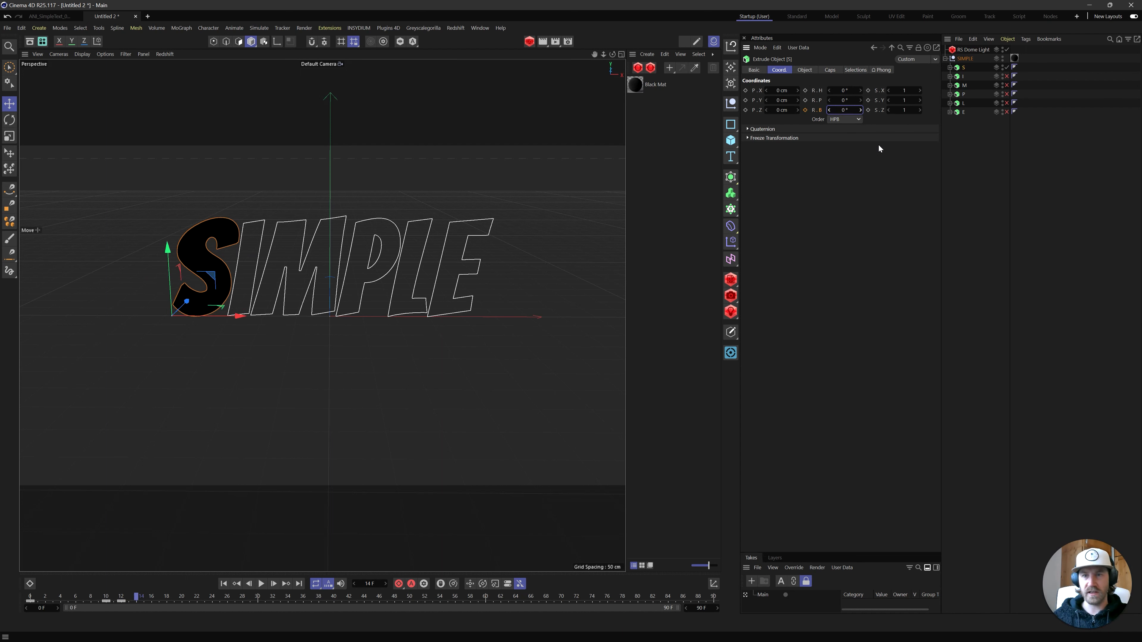
{"action": "left_click", "coordinate": [804, 110]}
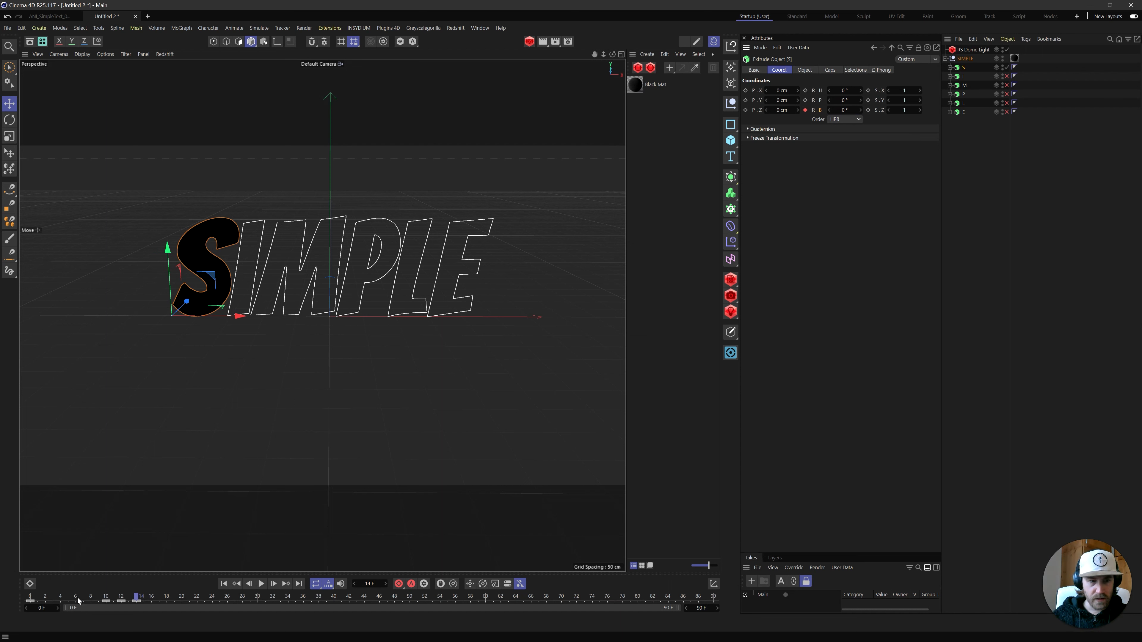
Set the animation's end frame to 30 and play and scrub through the S's rotation to check its timing
{"action": "left_click", "coordinate": [710, 609]}
{"action": "key", "text": "Return"}
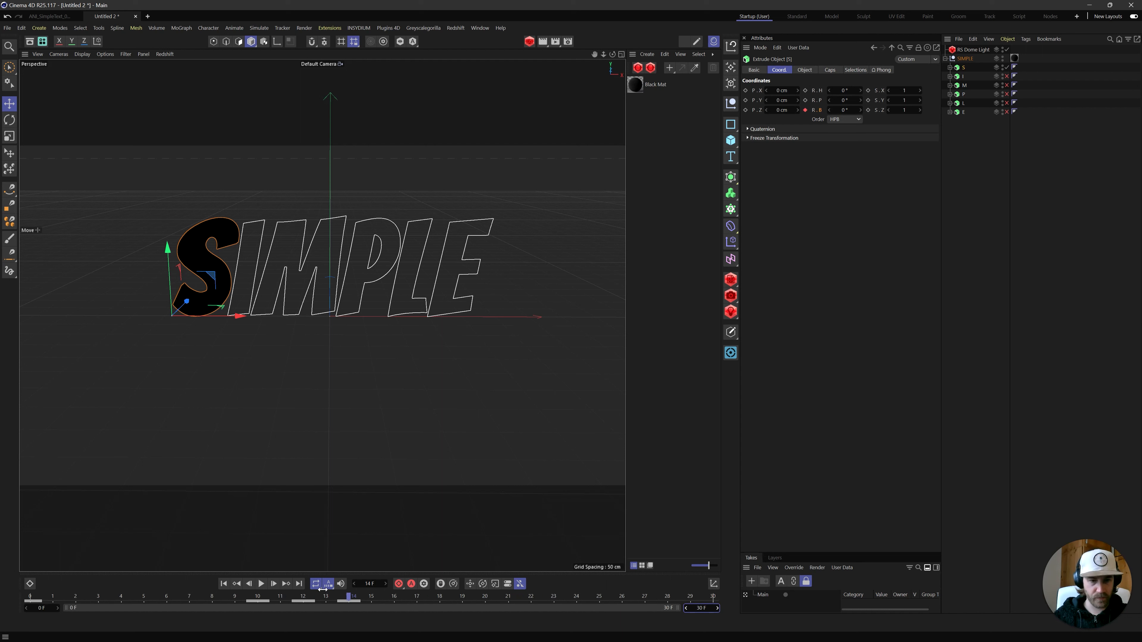
{"action": "left_click", "coordinate": [260, 583]}
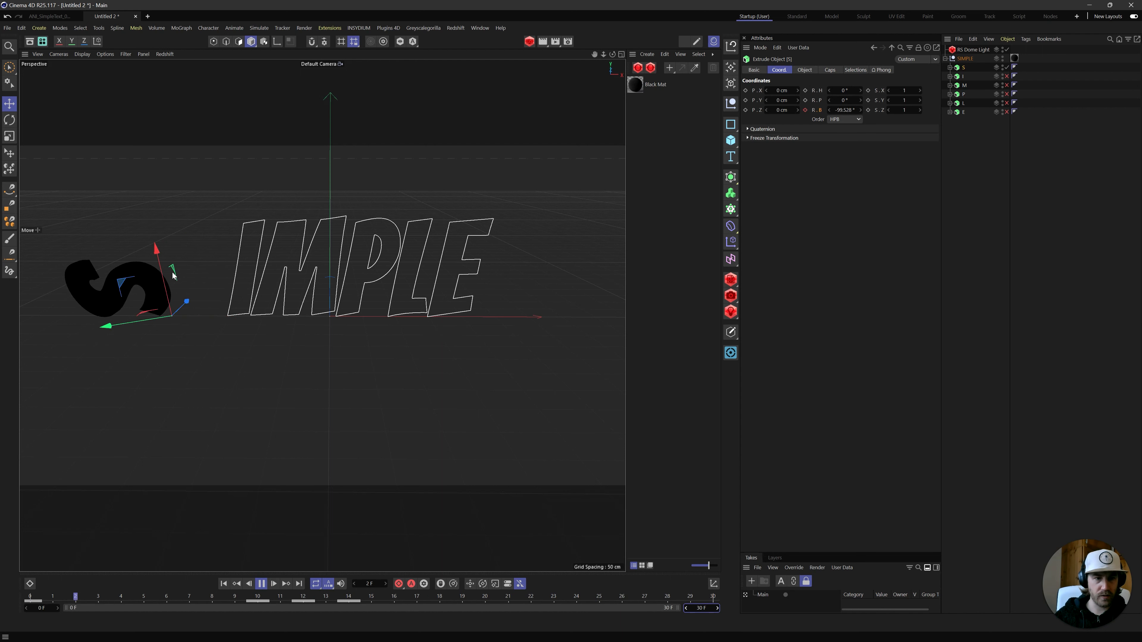
{"action": "left_click", "coordinate": [261, 583]}
{"action": "left_click_drag", "start_coordinate": [63, 596], "coordinate": [462, 597]}
{"action": "left_click_drag", "start_coordinate": [205, 590], "coordinate": [2, 599]}
{"action": "key", "text": "F8"}
{"action": "key", "text": "F8"}
Retime the S's rotation keys, moving the final 0° key to frame 15 and the -5° key to frame 13, checking with playback
{"action": "left_click_drag", "start_coordinate": [346, 601], "coordinate": [336, 604]}
{"action": "key", "text": "F8"}
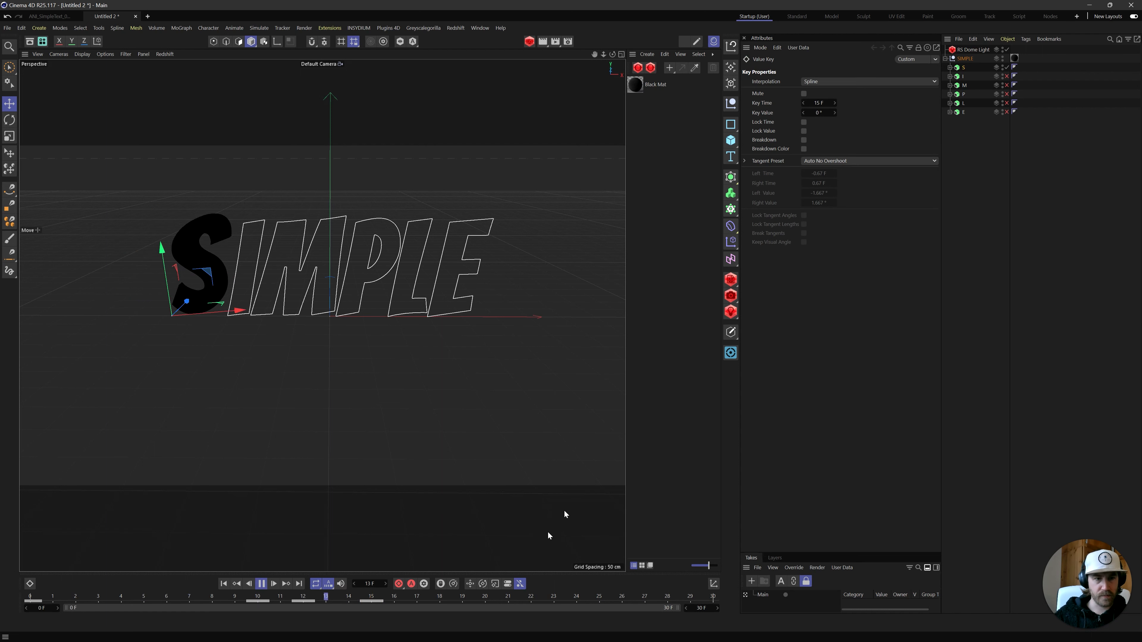
{"action": "key", "text": "F8"}
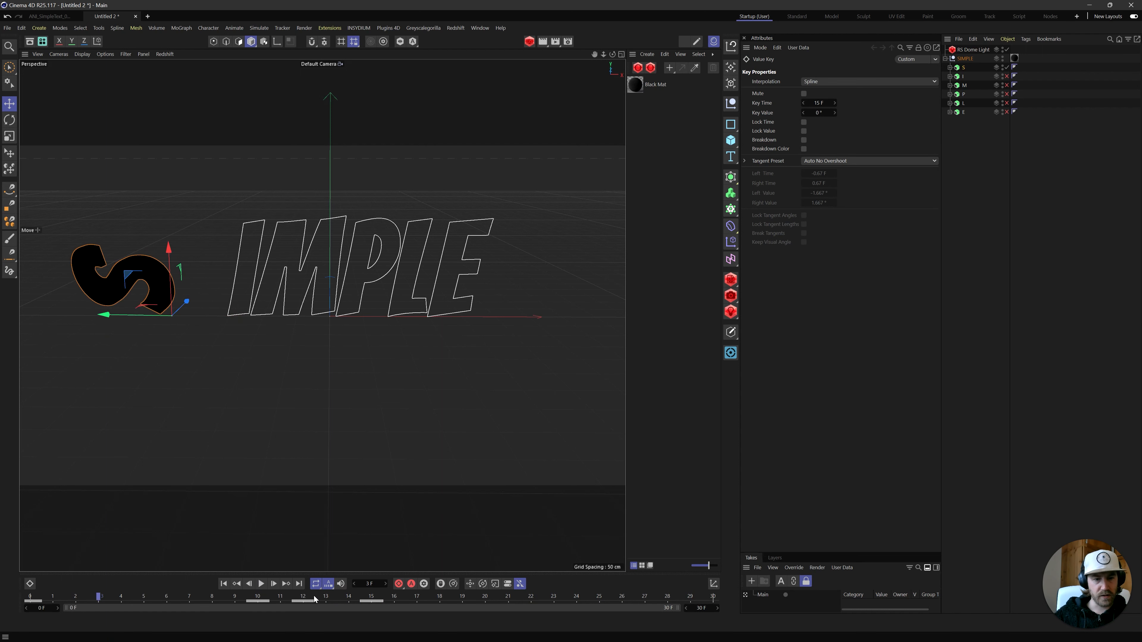
{"action": "left_click_drag", "start_coordinate": [314, 603], "coordinate": [320, 602]}
{"action": "key", "text": "F8"}
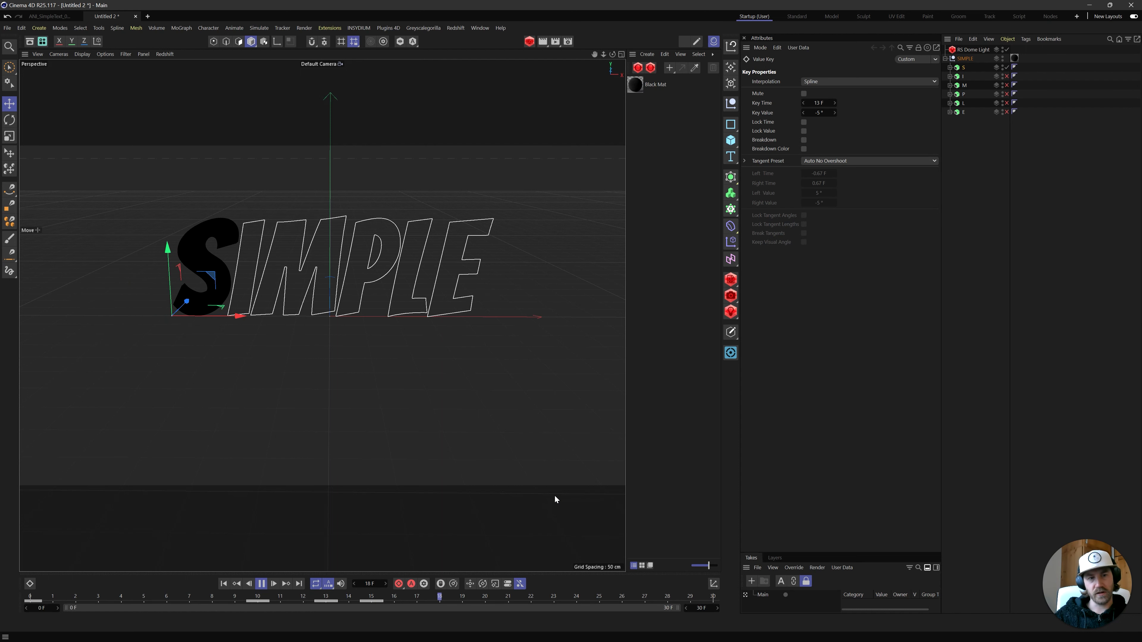
{"action": "key", "text": "F8"}
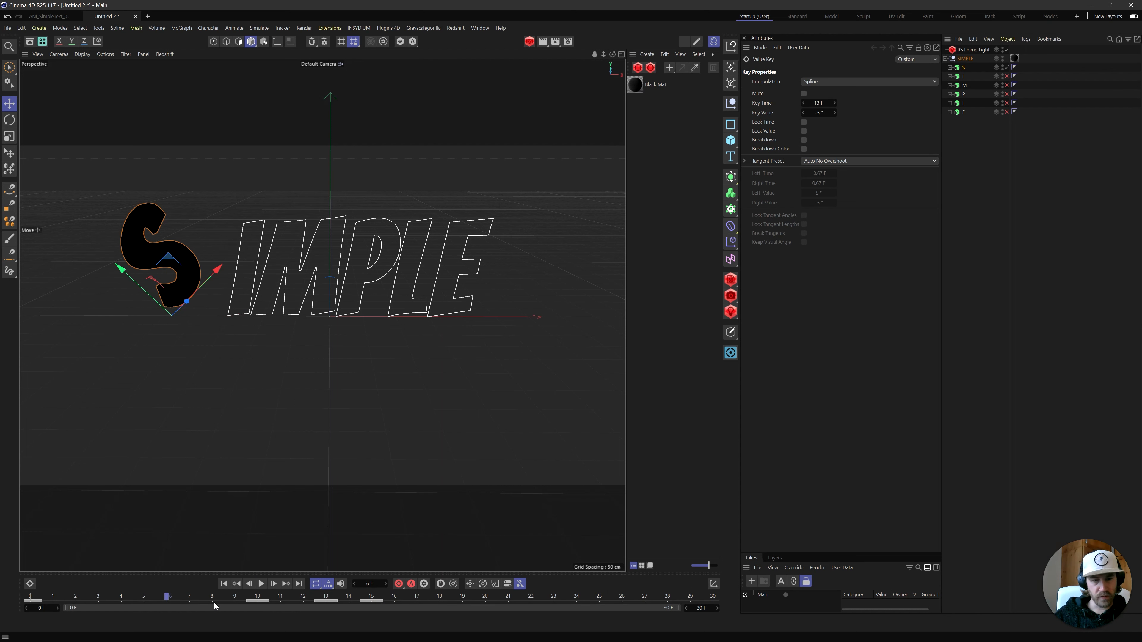
At frame 0, set the letter S's X, Y and Z scale to 0 and keyframe all three
{"action": "left_click", "coordinate": [1052, 272]}
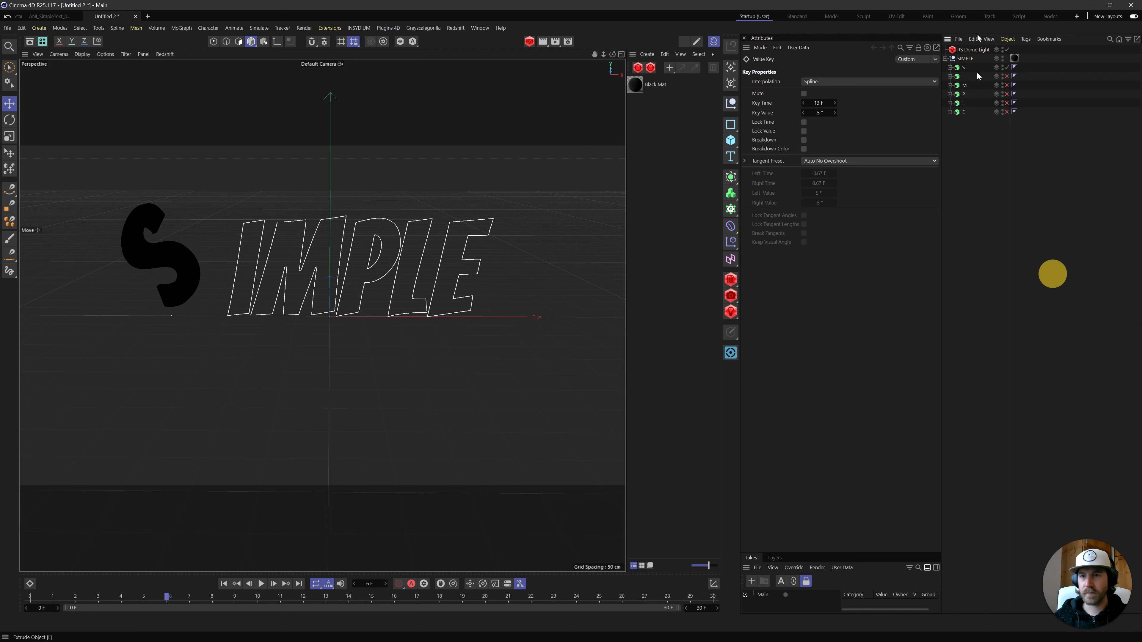
{"action": "left_click", "coordinate": [957, 68]}
{"action": "left_click_drag", "start_coordinate": [150, 597], "coordinate": [18, 603]}
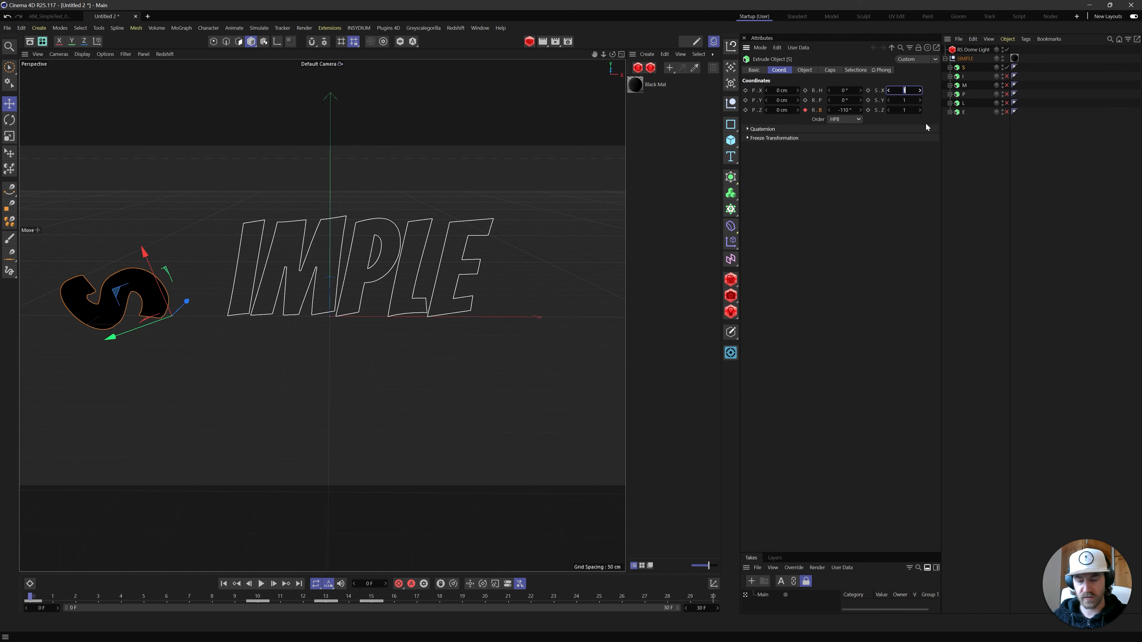
{"action": "type", "text": "0"}
{"action": "left_click", "coordinate": [901, 100]}
{"action": "type", "text": "0"}
{"action": "left_click", "coordinate": [905, 111]}
{"action": "type", "text": "0"}
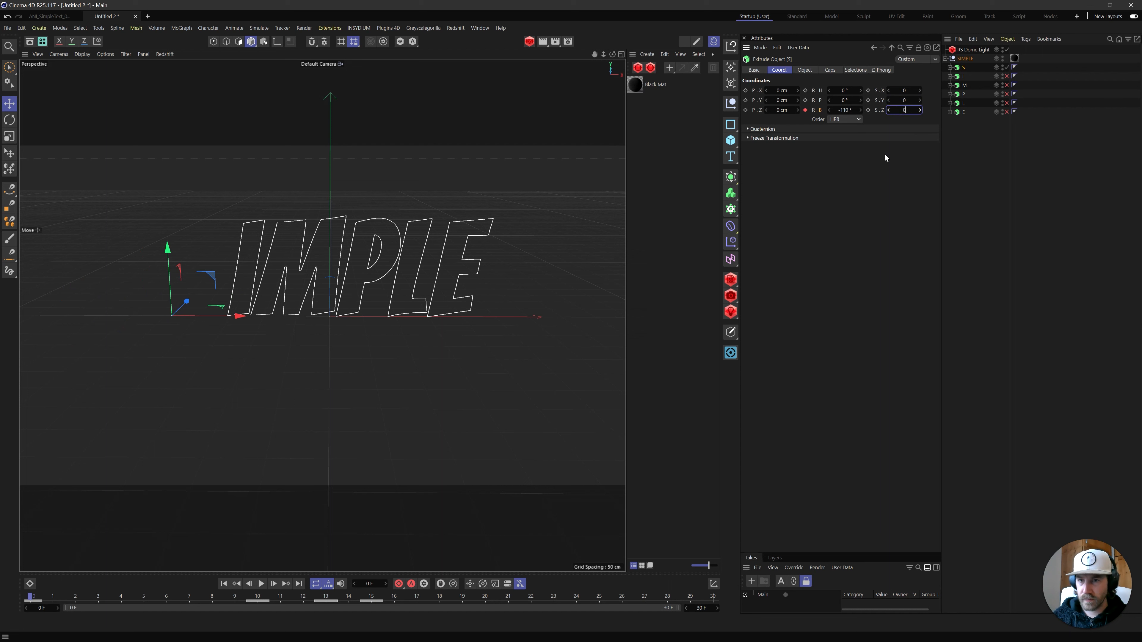
{"action": "left_click_drag", "start_coordinate": [867, 90], "coordinate": [868, 110]}
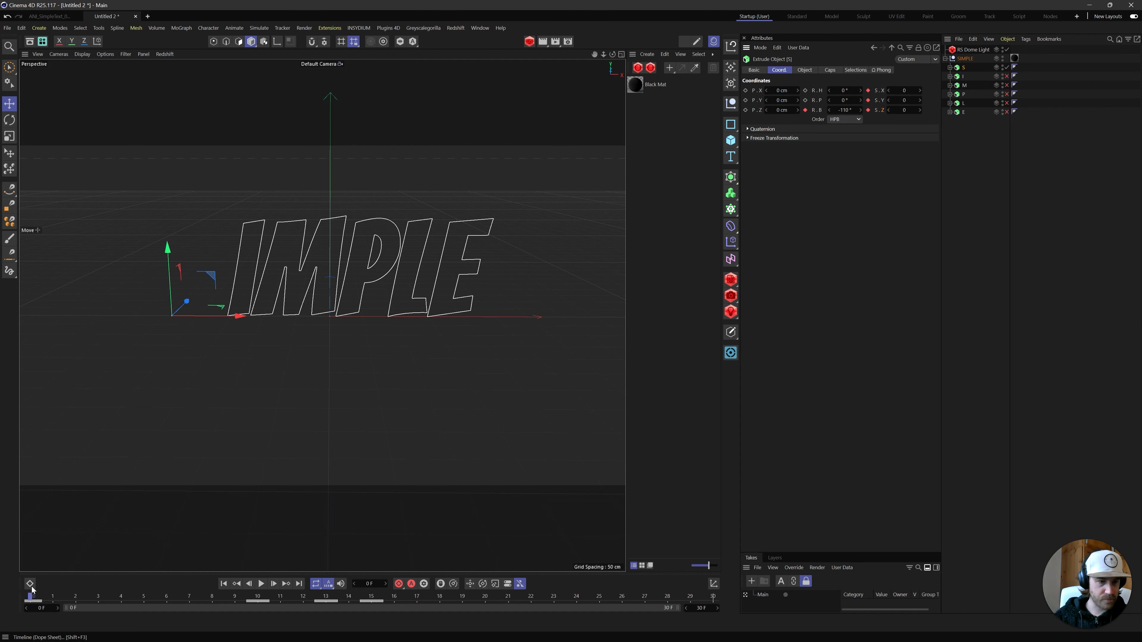
At frame 10, set the letter S's X, Y and Z scale to 1 and keyframe all three
{"action": "left_click", "coordinate": [101, 608]}
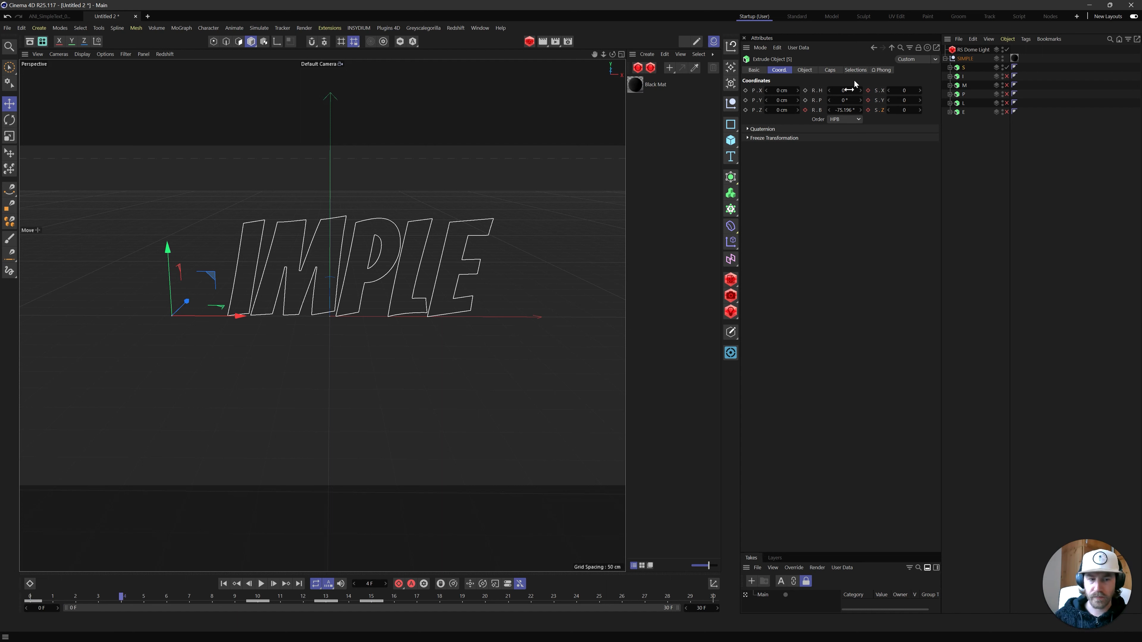
{"action": "left_click", "coordinate": [905, 100]}
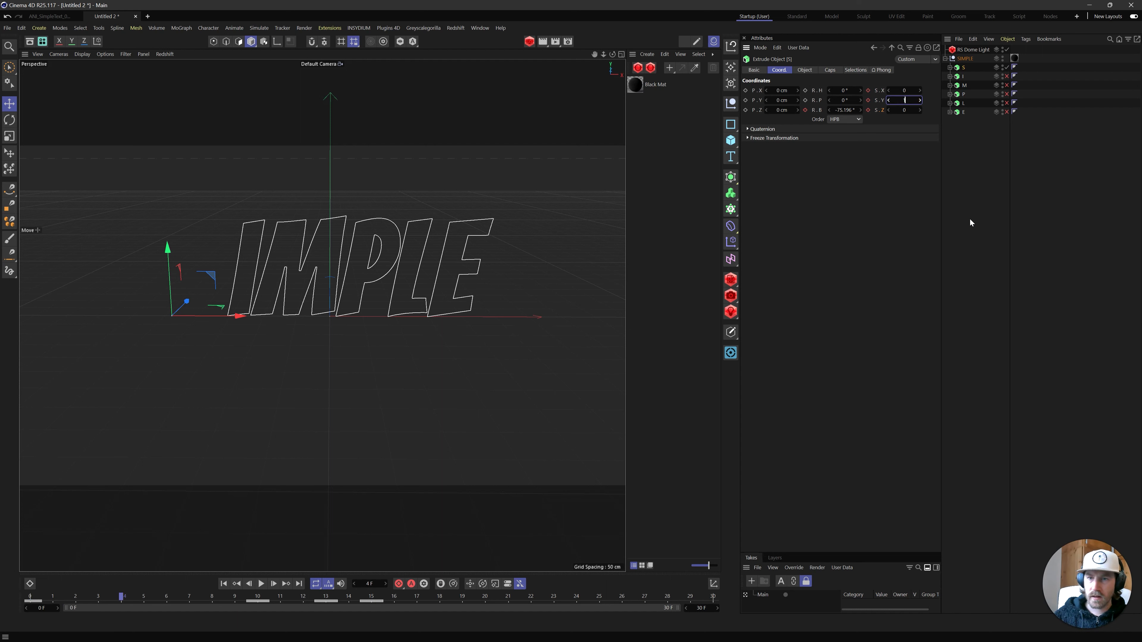
{"action": "left_click", "coordinate": [258, 597]}
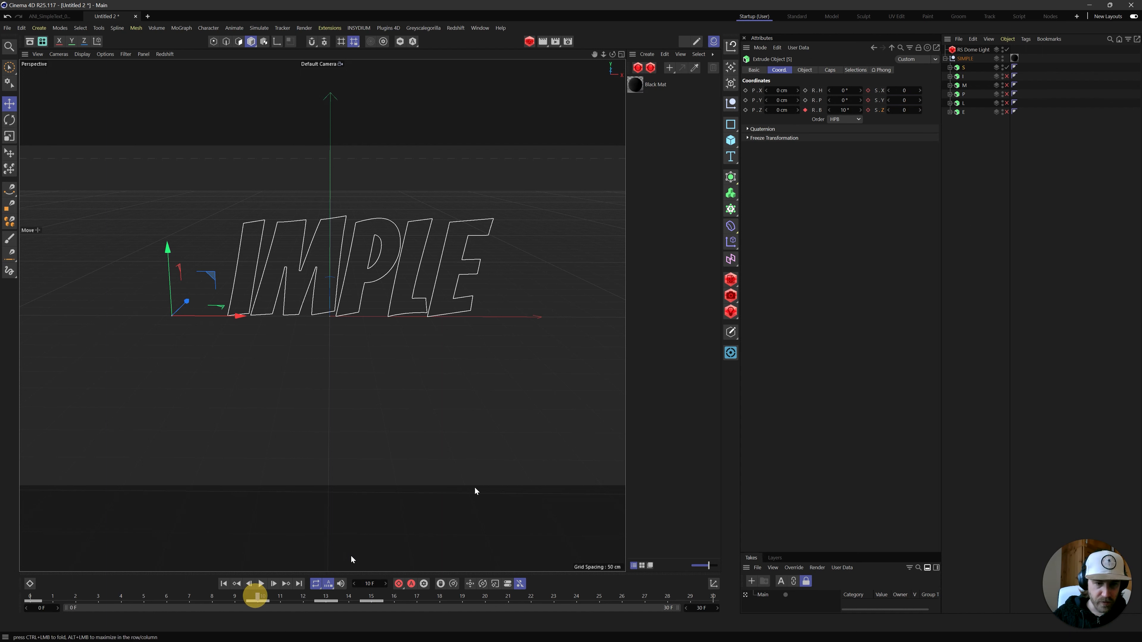
{"action": "double_click", "coordinate": [906, 106]}
{"action": "type", "text": "1"}
{"action": "left_click", "coordinate": [905, 189]}
{"action": "left_click_drag", "start_coordinate": [870, 88], "coordinate": [870, 107]}
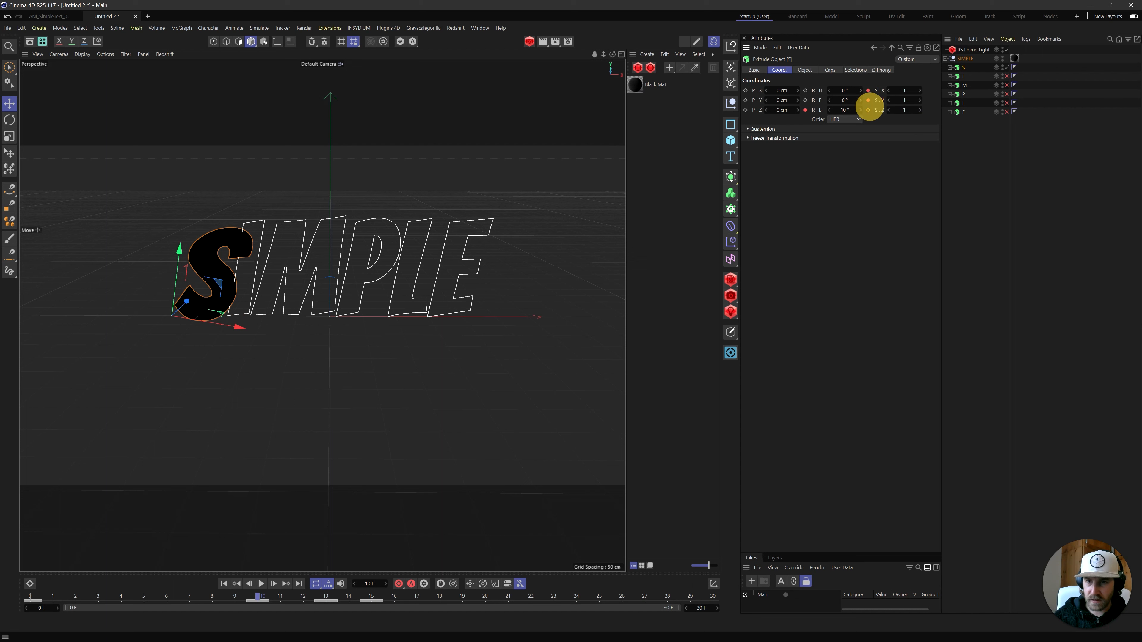
At frame 4, set the letter S's Y scale to 1 and keyframe it, checking the stretch with playback
{"action": "left_click", "coordinate": [119, 598]}
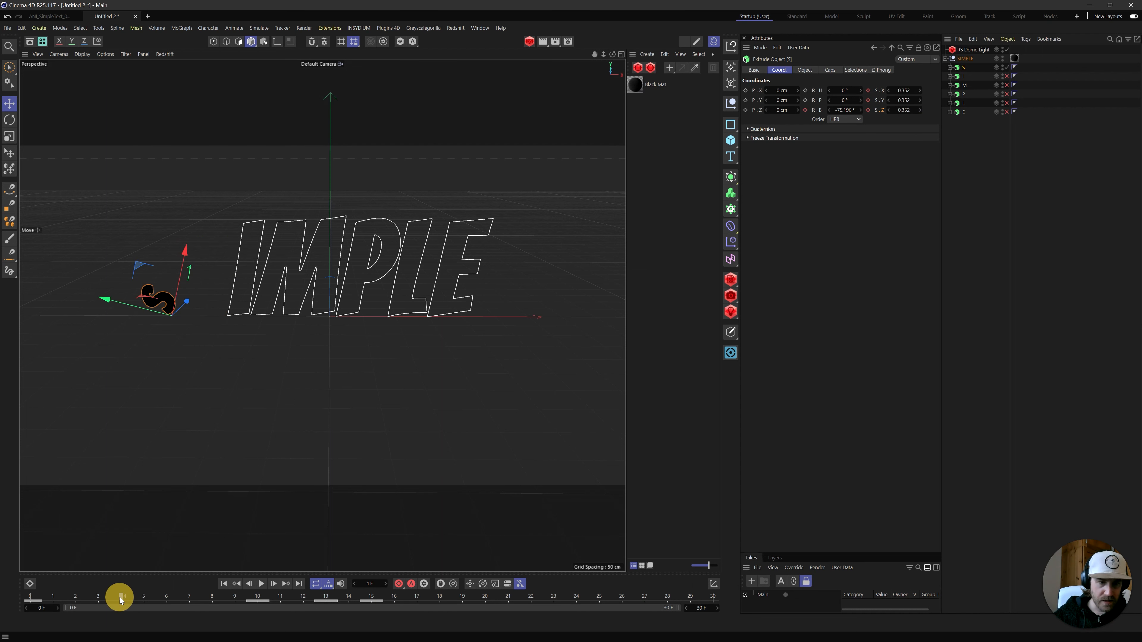
{"action": "double_click", "coordinate": [904, 100]}
{"action": "type", "text": "1"}
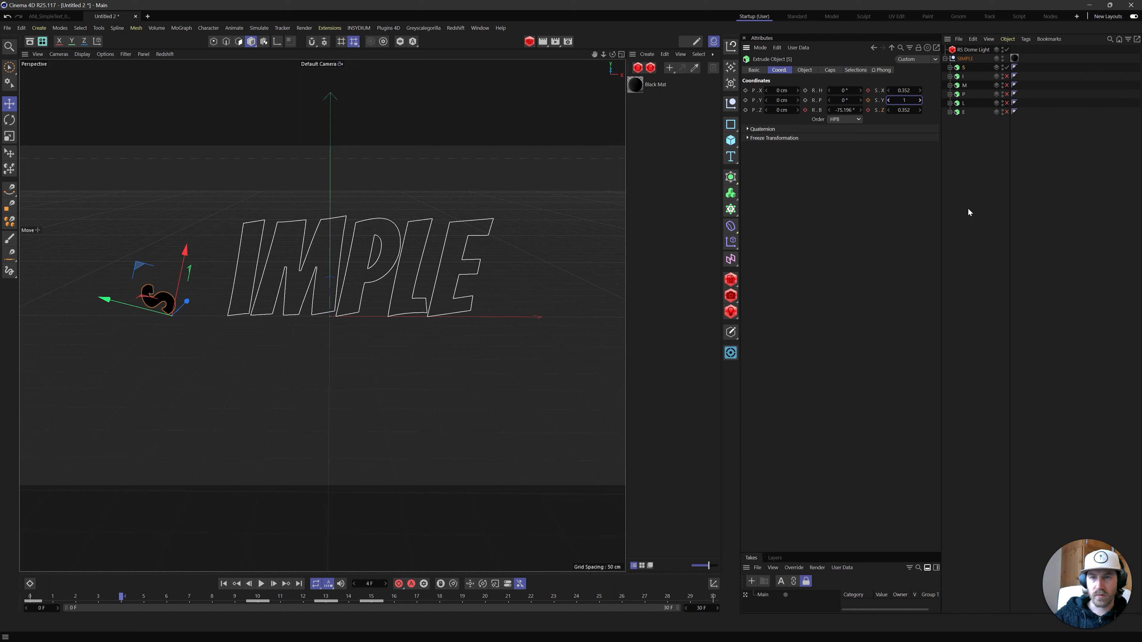
{"action": "key", "text": "Return"}
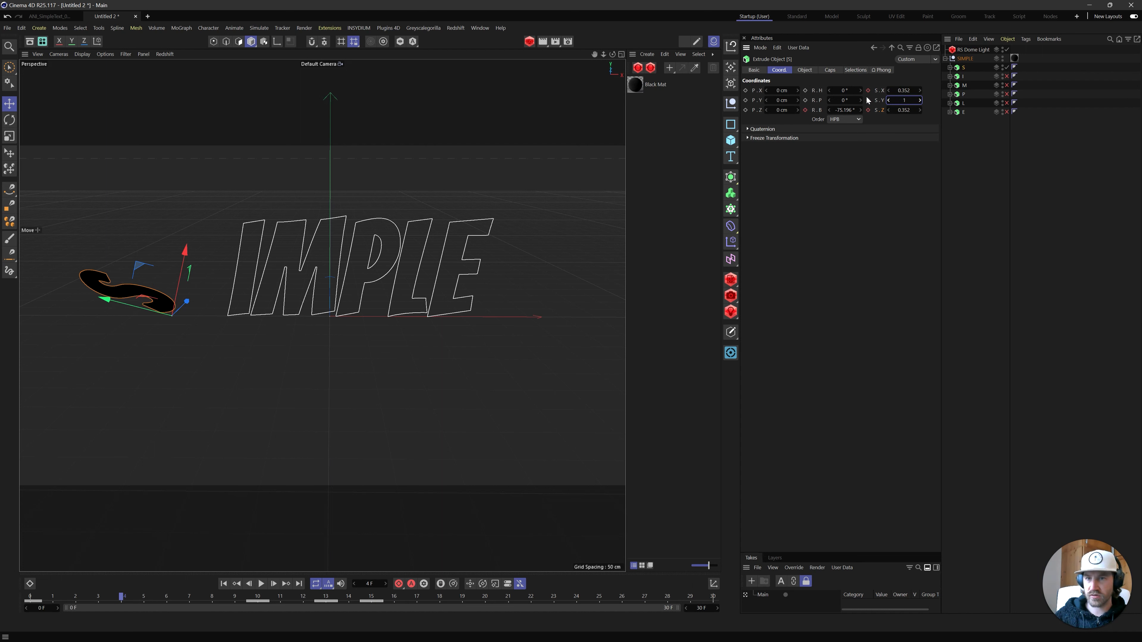
{"action": "left_click", "coordinate": [67, 599]}
{"action": "key", "text": "F8"}
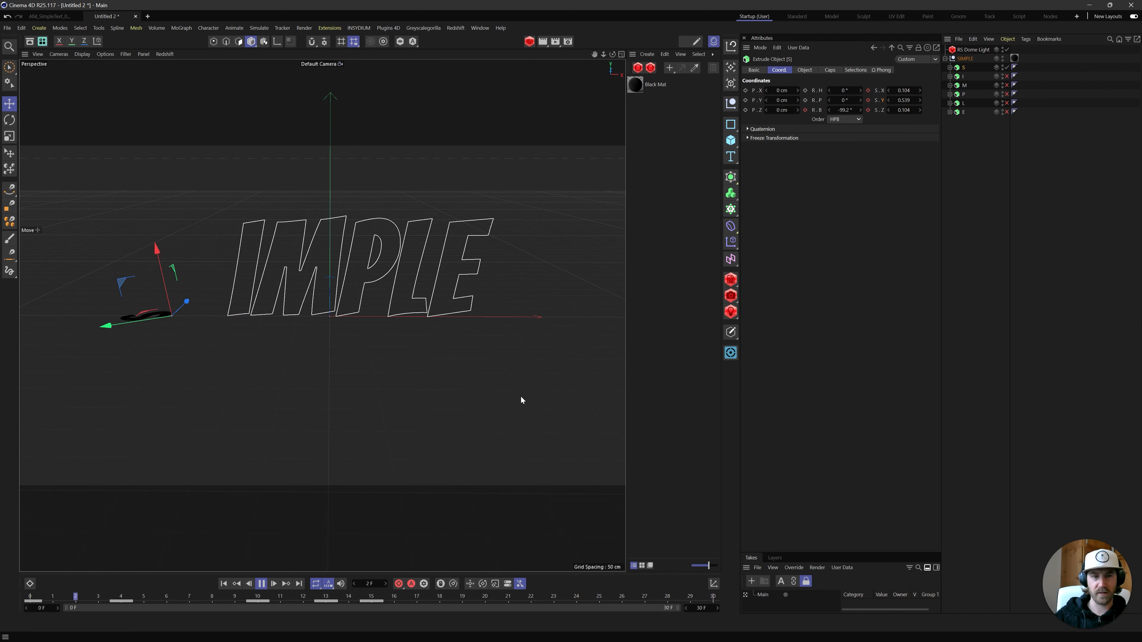
{"action": "key", "text": "F8"}
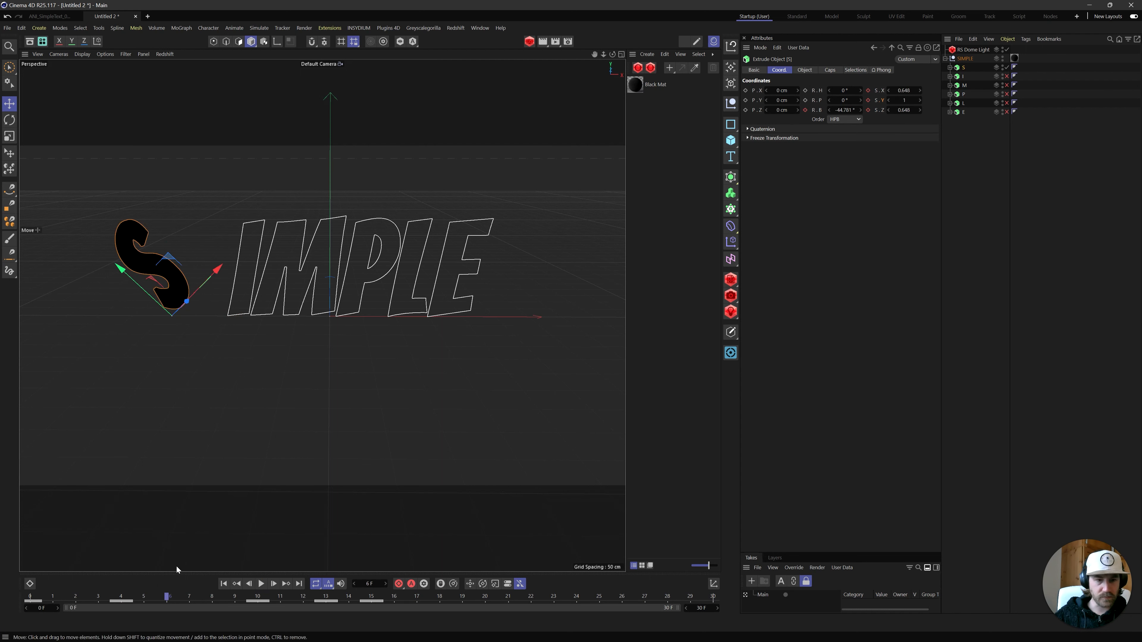
Return to frame 0 and enable the letter I's Extrude object
{"action": "left_click_drag", "start_coordinate": [88, 600], "coordinate": [29, 607]}
{"action": "left_click", "coordinate": [1002, 204]}
{"action": "left_click", "coordinate": [967, 76]}
{"action": "left_click", "coordinate": [964, 85]}
{"action": "left_click", "coordinate": [963, 94]}
{"action": "left_click", "coordinate": [963, 103]}
{"action": "left_click", "coordinate": [960, 112]}
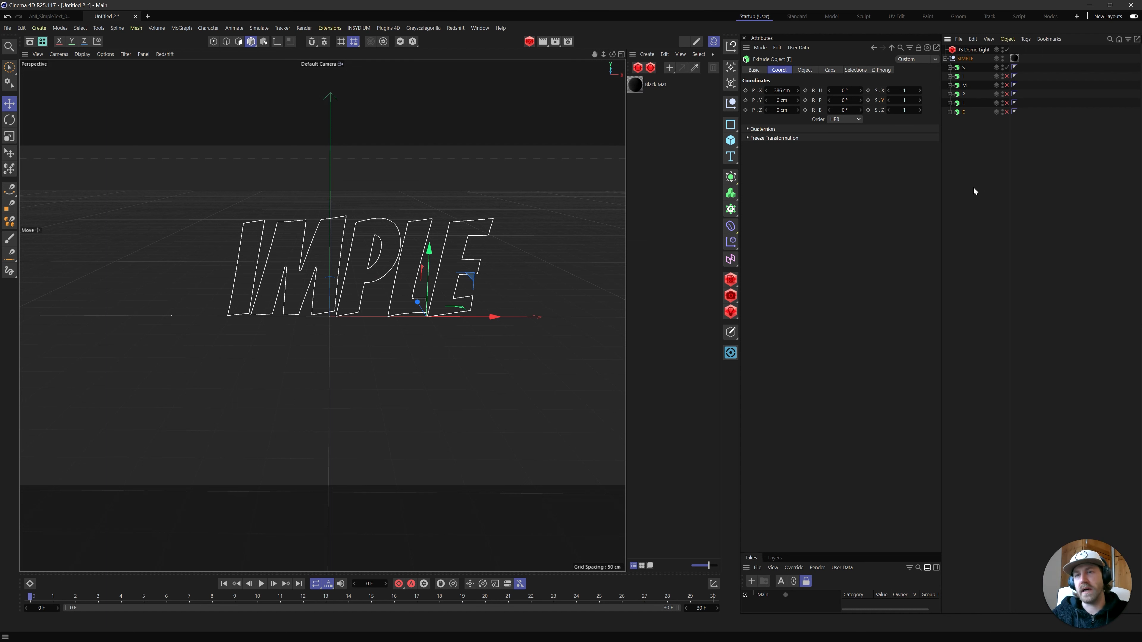
{"action": "left_click", "coordinate": [1007, 76]}
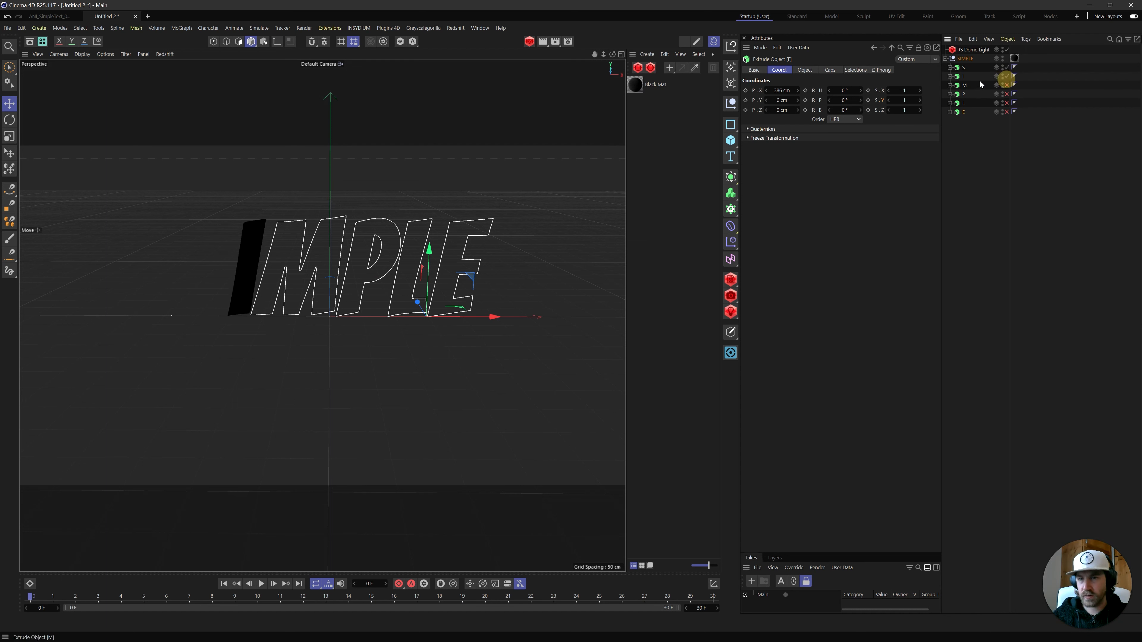
Show the Dope Sheet timeline, enlarge it, and clear the object selection
{"action": "left_click", "coordinate": [30, 583]}
{"action": "left_click_drag", "start_coordinate": [140, 511], "coordinate": [169, 362]}
{"action": "left_click", "coordinate": [481, 28]}
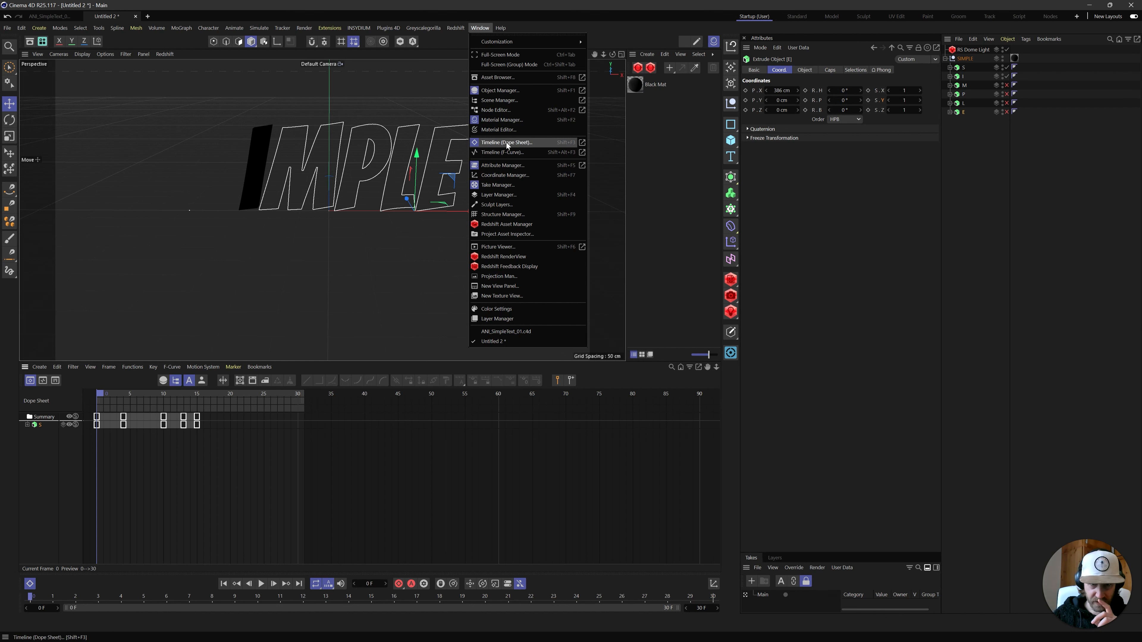
{"action": "left_click", "coordinate": [143, 478]}
{"action": "left_click", "coordinate": [1047, 140]}
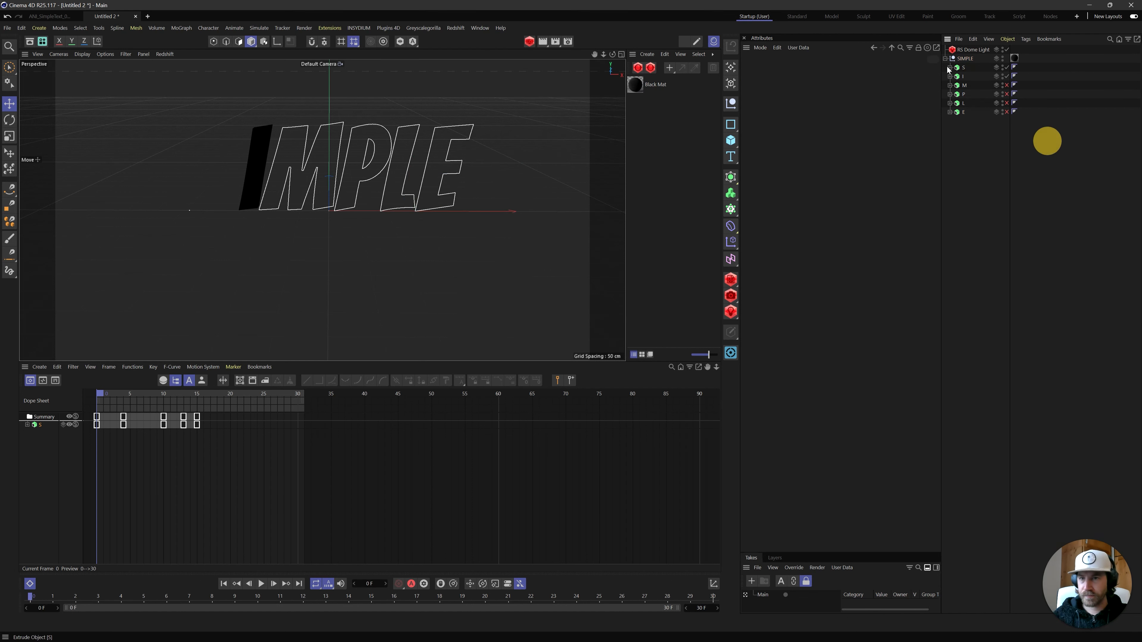
{"action": "left_click", "coordinate": [960, 76]}
{"action": "left_click", "coordinate": [27, 483]}
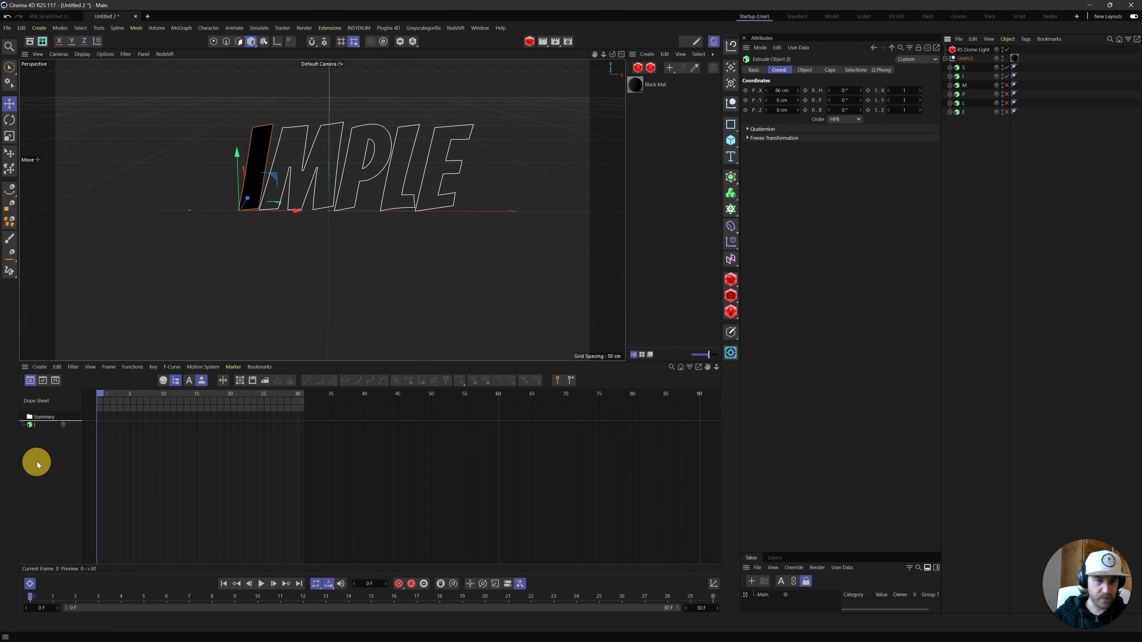
{"action": "left_click_drag", "start_coordinate": [964, 70], "coordinate": [28, 453]}
{"action": "left_click_drag", "start_coordinate": [963, 200], "coordinate": [961, 64]}
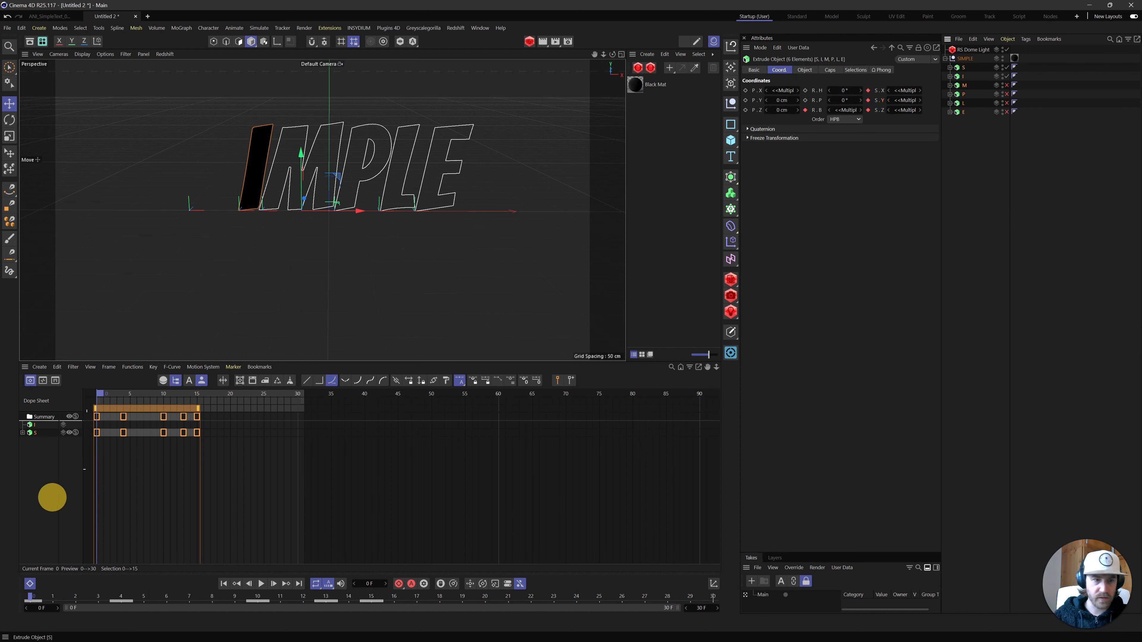
{"action": "mouse_move", "coordinate": [39, 521]}
{"action": "left_mouse_down"}
{"action": "mouse_move", "coordinate": [30, 392]}
{"action": "mouse_move", "coordinate": [37, 509]}
{"action": "left_mouse_up"}
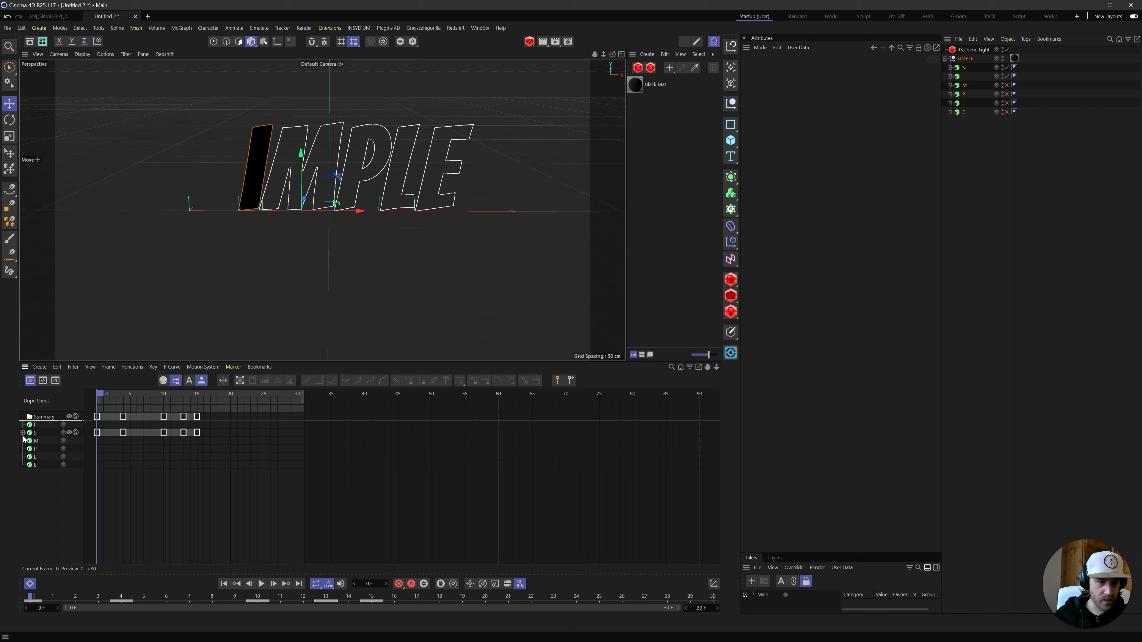
{"action": "right_click", "coordinate": [38, 498]}
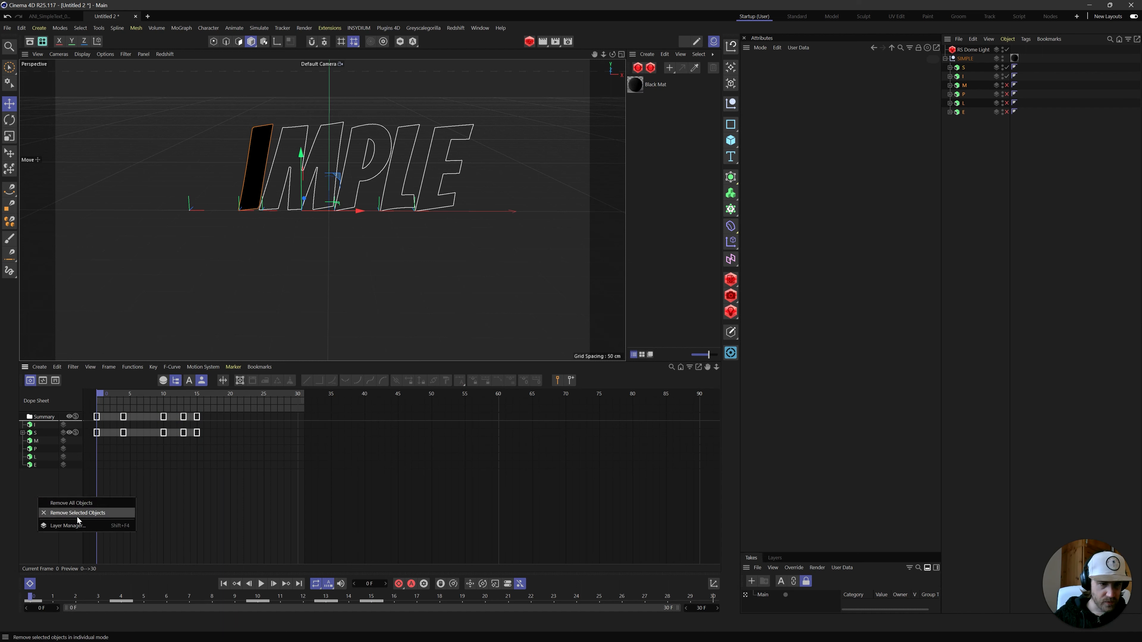
{"action": "left_click", "coordinate": [84, 503]}
Add the six letters to the Dope Sheet in word order and enable the M, P, L and E Extrude objects
{"action": "mouse_move", "coordinate": [972, 61]}
{"action": "left_mouse_down"}
{"action": "mouse_move", "coordinate": [964, 50]}
{"action": "mouse_move", "coordinate": [962, 64]}
{"action": "left_mouse_up"}
{"action": "left_click_drag", "start_coordinate": [52, 477], "coordinate": [38, 448]}
{"action": "left_click_drag", "start_coordinate": [1006, 88], "coordinate": [1006, 111]}
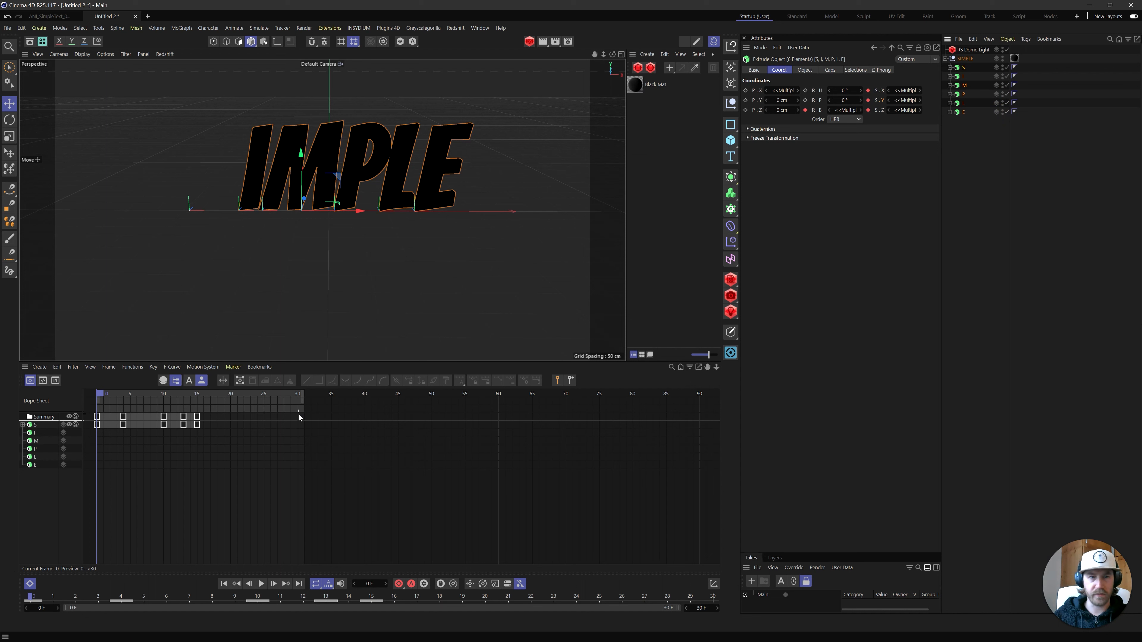
Copy all of the S's keyframes to the I and M, shifting the I's keys to start at frame 2 and the M's at frame 4
{"action": "left_click_drag", "start_coordinate": [207, 426], "coordinate": [96, 424]}
{"action": "left_click", "coordinate": [34, 432]}
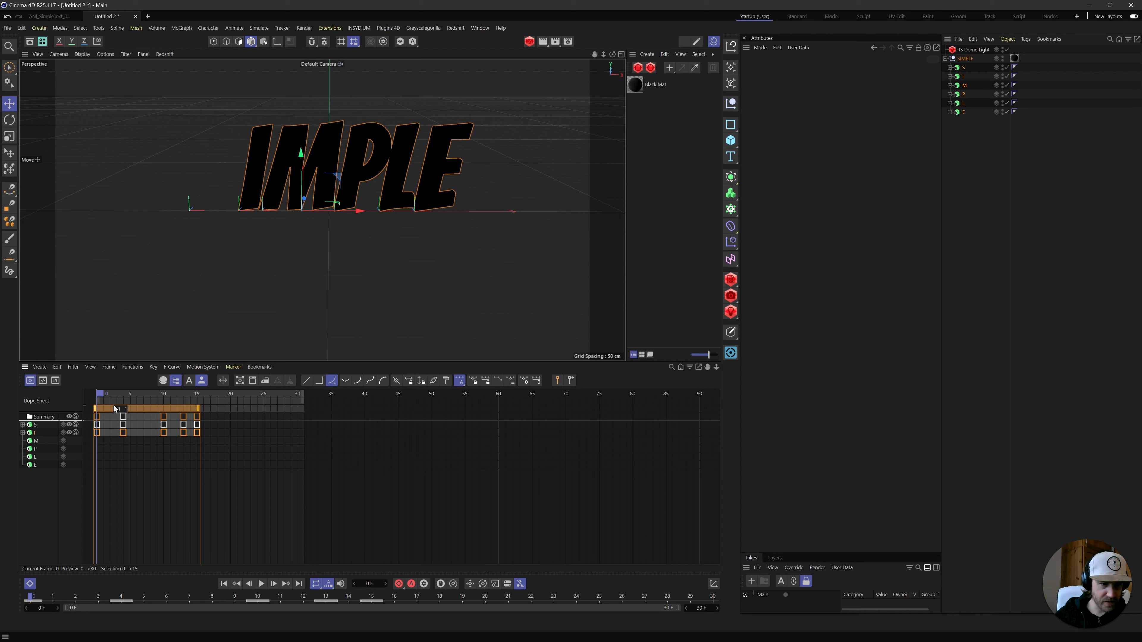
{"action": "left_click_drag", "start_coordinate": [107, 408], "coordinate": [77, 410]}
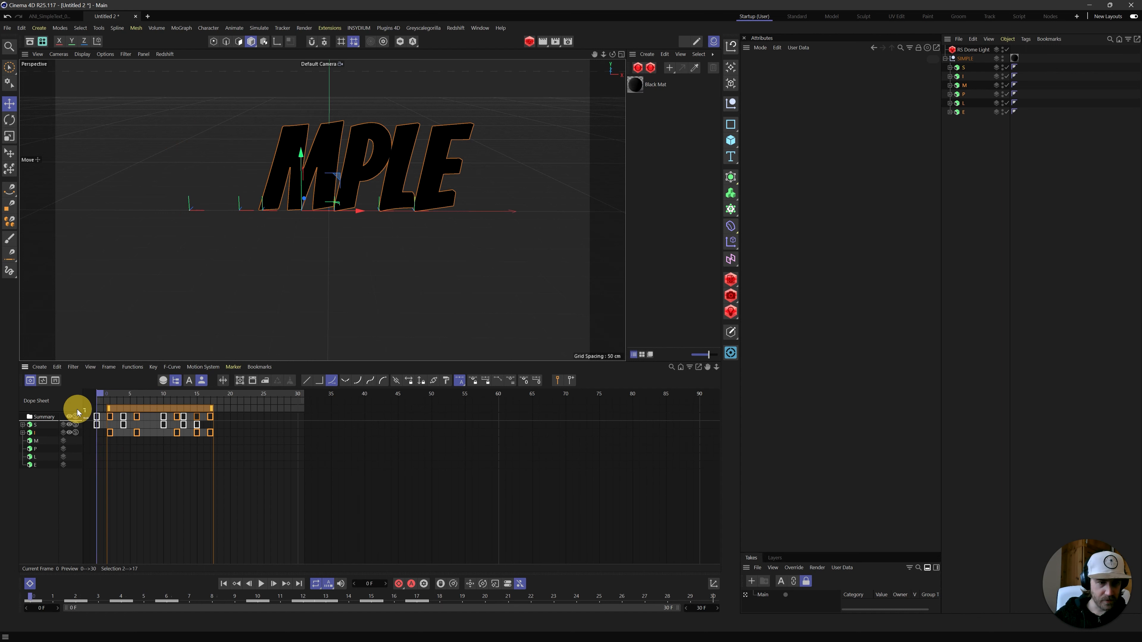
{"action": "left_click", "coordinate": [36, 442]}
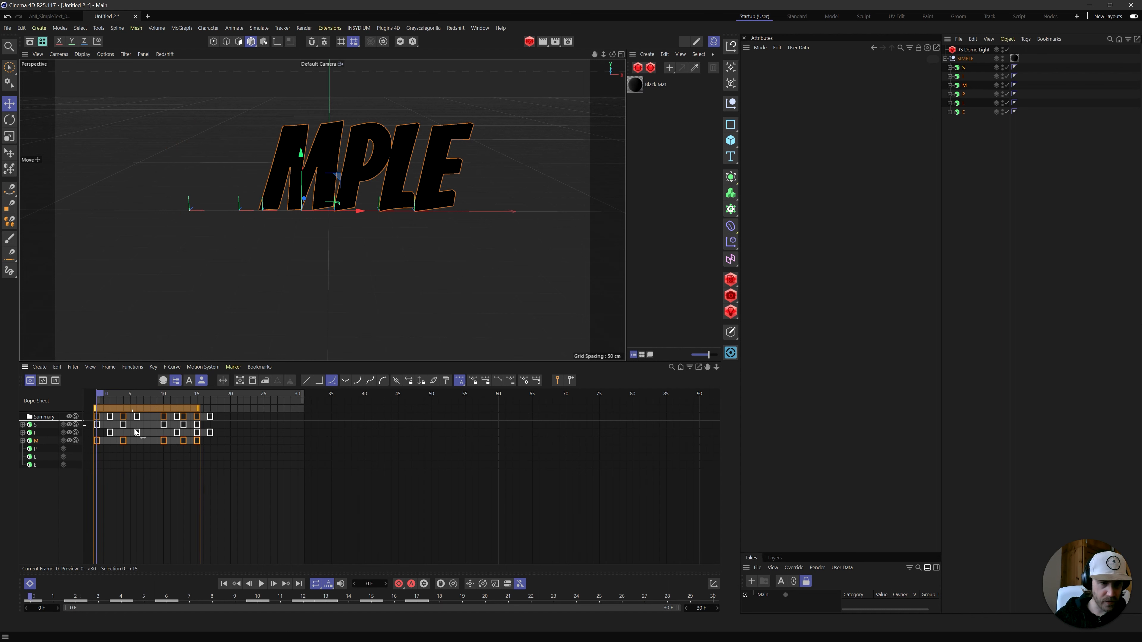
{"action": "left_click_drag", "start_coordinate": [117, 406], "coordinate": [142, 409]}
Paste the S's keyframes onto the P, L and E, shifting them to start at frames 6, 8 and 10
{"action": "left_click", "coordinate": [35, 450]}
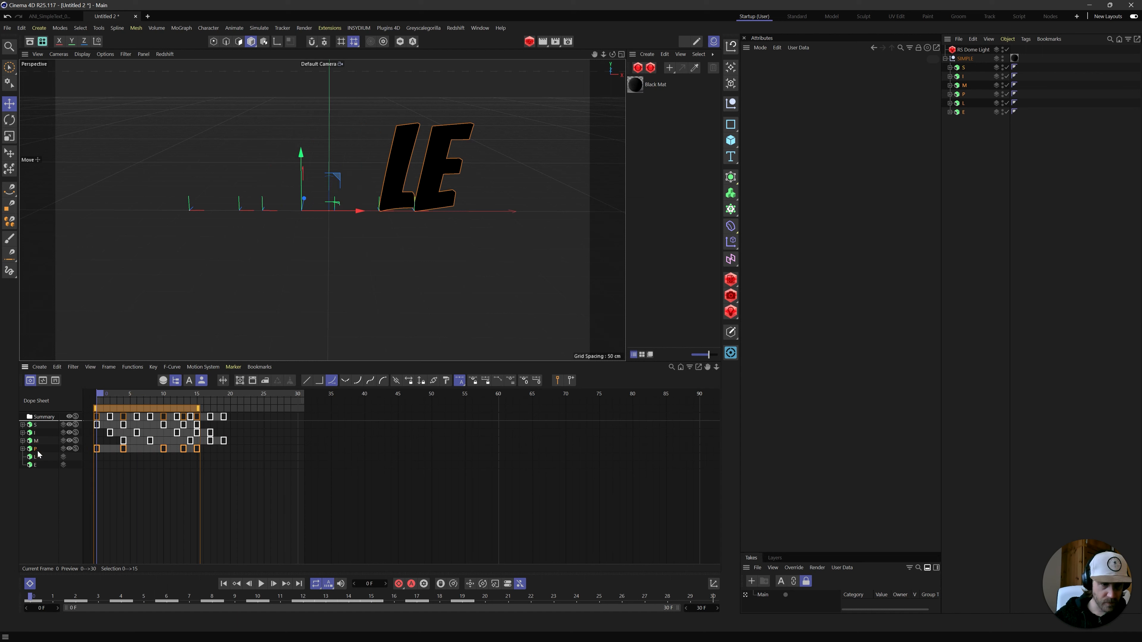
{"action": "left_click", "coordinate": [35, 457]}
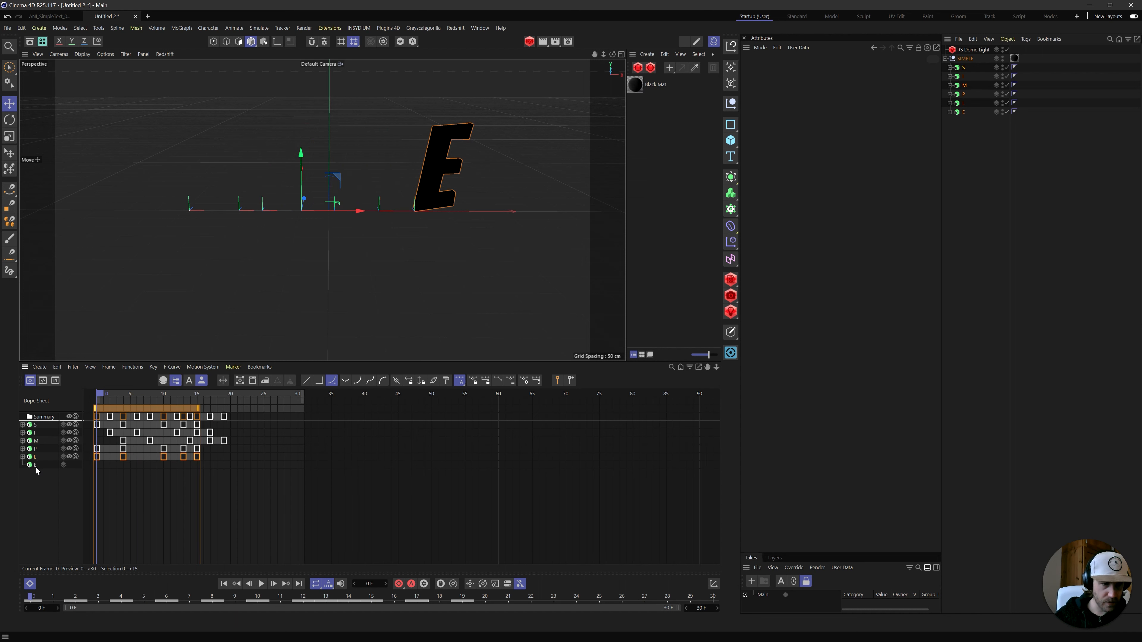
{"action": "left_click", "coordinate": [35, 465]}
{"action": "left_click_drag", "start_coordinate": [221, 445], "coordinate": [89, 470]}
{"action": "left_click_drag", "start_coordinate": [139, 410], "coordinate": [180, 409]}
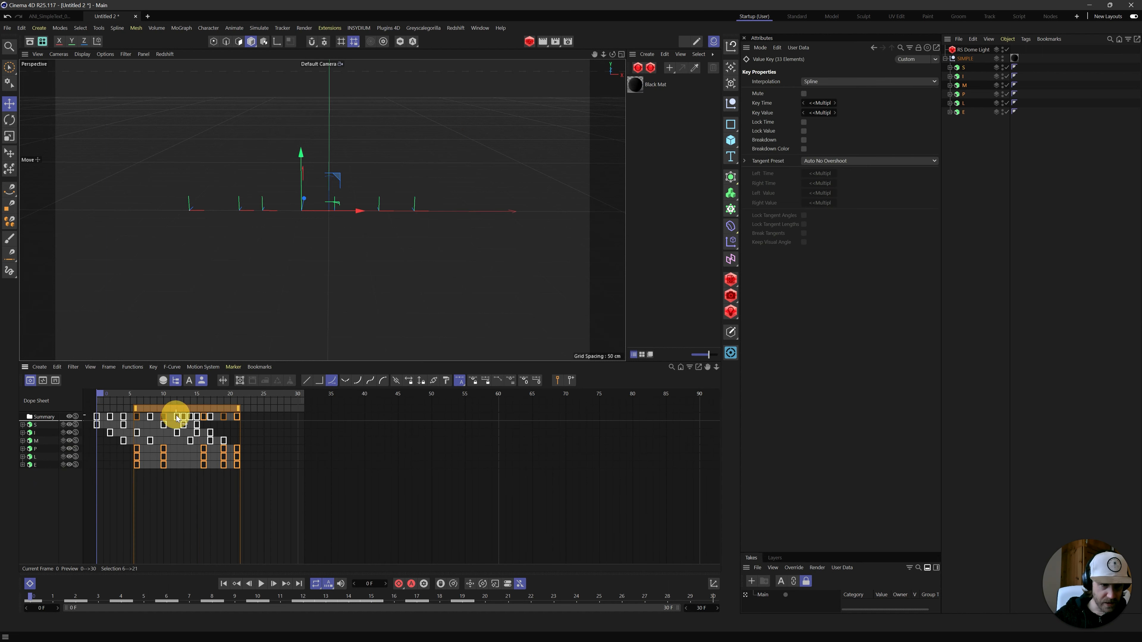
{"action": "left_click_drag", "start_coordinate": [251, 492], "coordinate": [102, 456]}
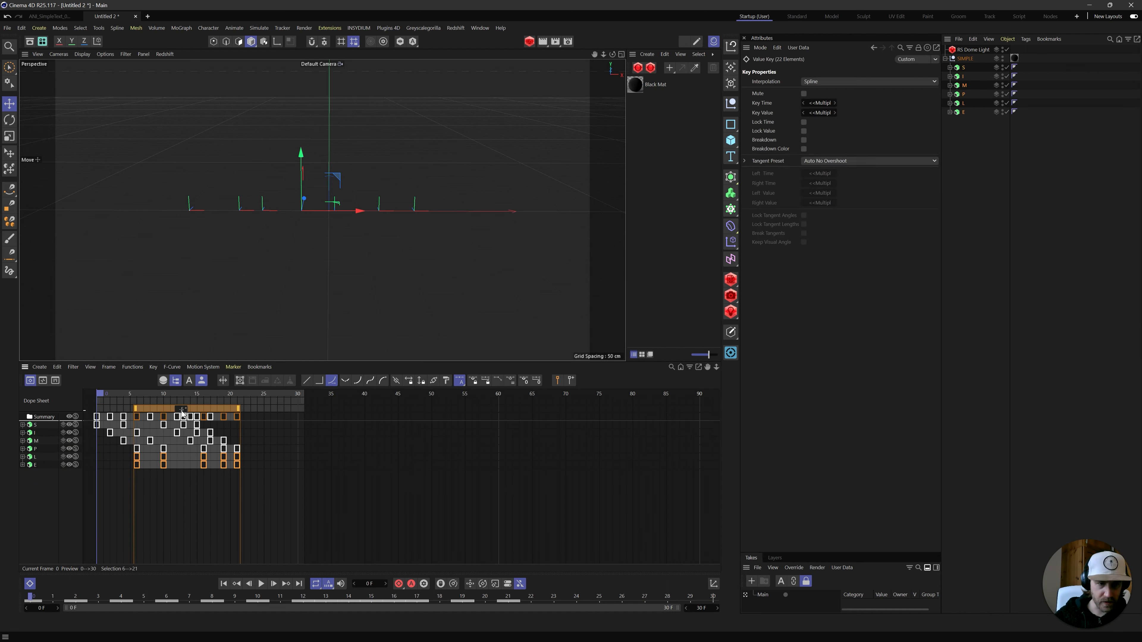
{"action": "left_click_drag", "start_coordinate": [157, 410], "coordinate": [168, 409]}
{"action": "left_click_drag", "start_coordinate": [268, 485], "coordinate": [120, 461]}
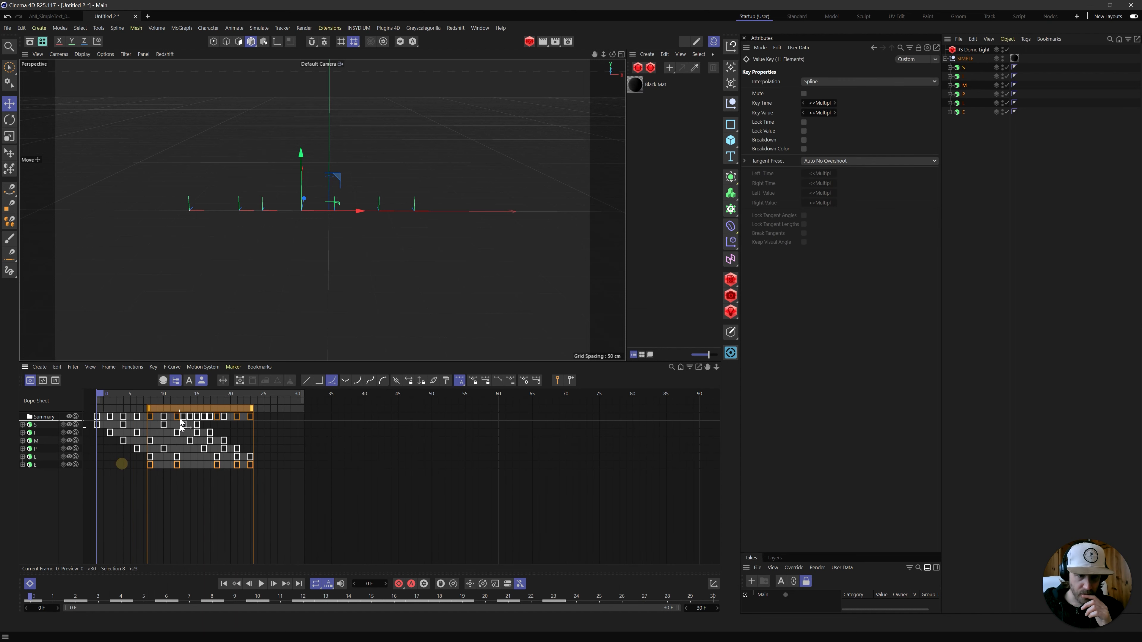
{"action": "mouse_move", "coordinate": [194, 410]}
{"action": "left_mouse_down"}
{"action": "mouse_move", "coordinate": [224, 409]}
{"action": "mouse_move", "coordinate": [191, 413]}
{"action": "mouse_move", "coordinate": [199, 422]}
{"action": "left_mouse_up"}
Play and scrub through the whole SIMPLE animation to check the staggered timing of the letters
{"action": "left_click", "coordinate": [273, 515]}
{"action": "left_click", "coordinate": [1002, 248]}
{"action": "key", "text": "space"}
{"action": "key", "text": "F8"}
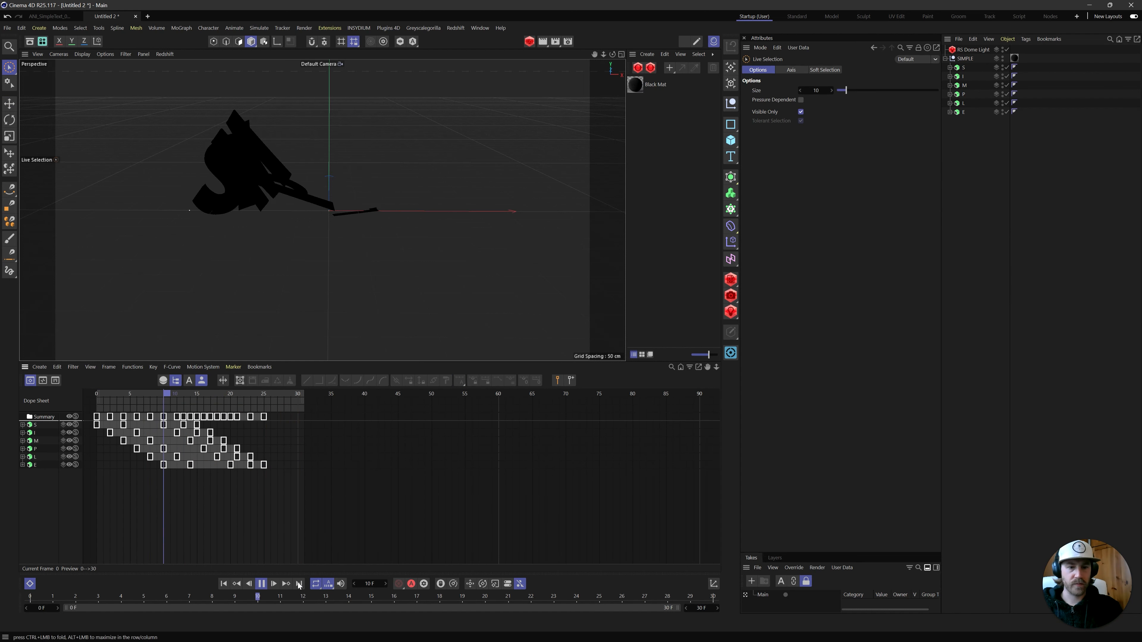
{"action": "middle_click_drag", "start_coordinate": [373, 190], "coordinate": [367, 244], "text": "alt"}
{"action": "left_click_drag", "start_coordinate": [349, 281], "coordinate": [350, 265], "text": "alt"}
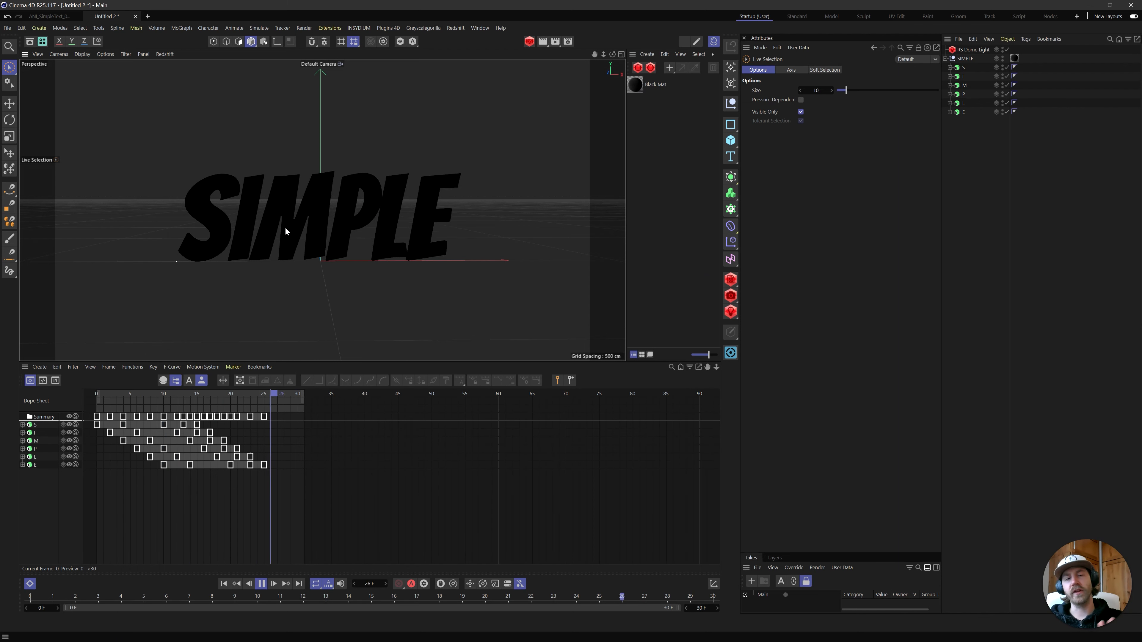
{"action": "key", "text": "e"}
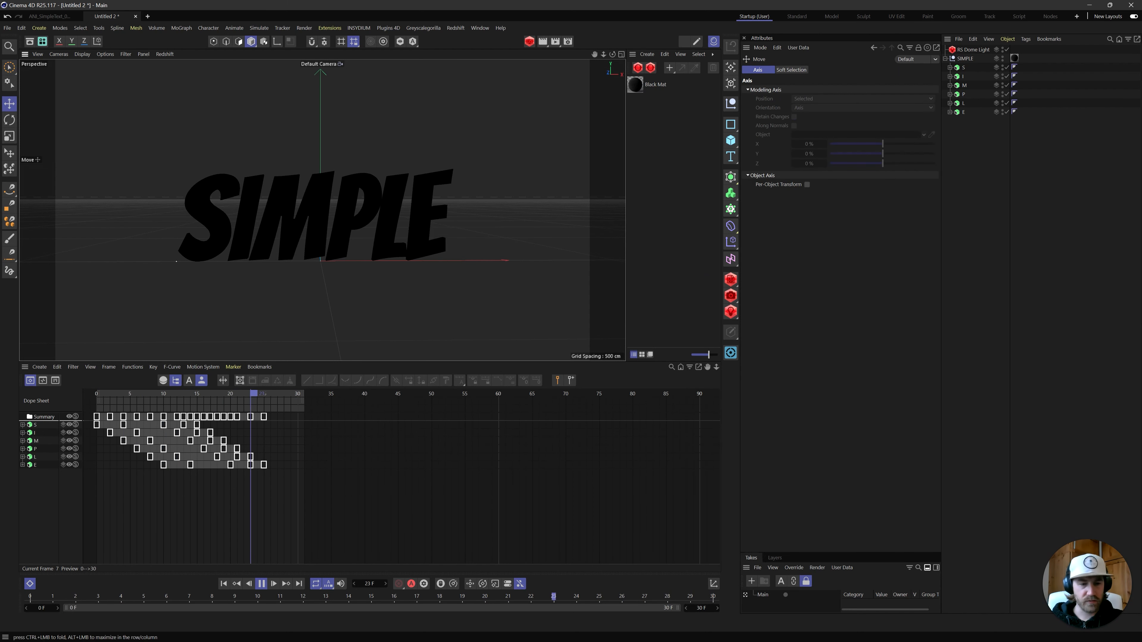
{"action": "left_click", "coordinate": [267, 583]}
{"action": "left_click_drag", "start_coordinate": [84, 596], "coordinate": [460, 596]}
{"action": "left_click", "coordinate": [995, 241]}
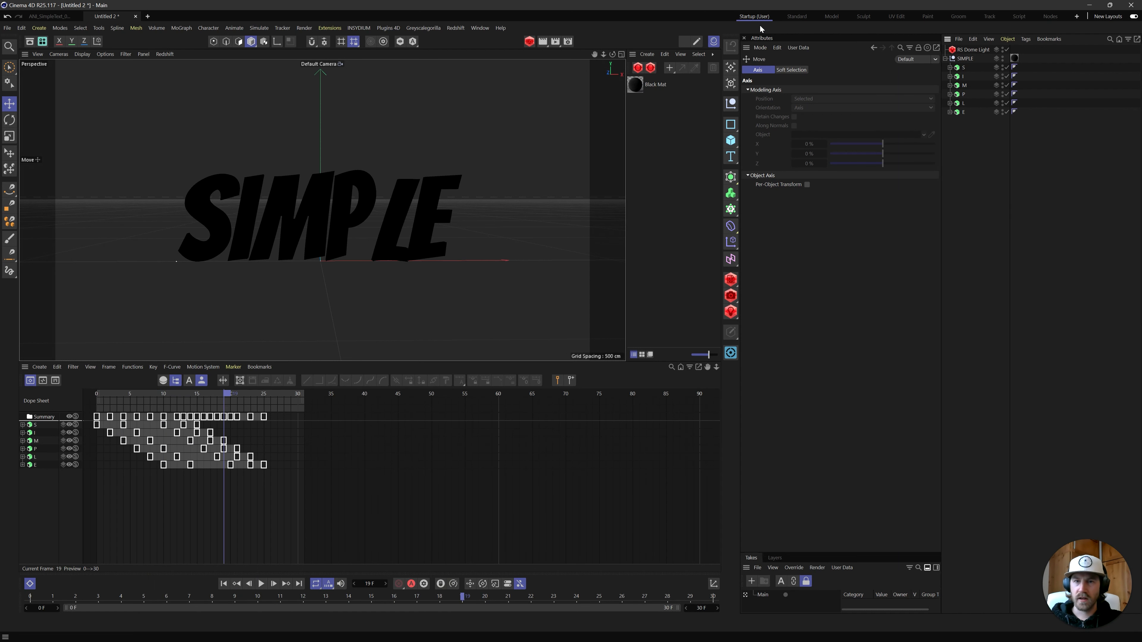
Hide the Dope Sheet and add a Redshift camera as the active viewport camera
{"action": "left_click", "coordinate": [30, 584]}
{"action": "left_click", "coordinate": [849, 330]}
{"action": "left_click", "coordinate": [730, 295]}
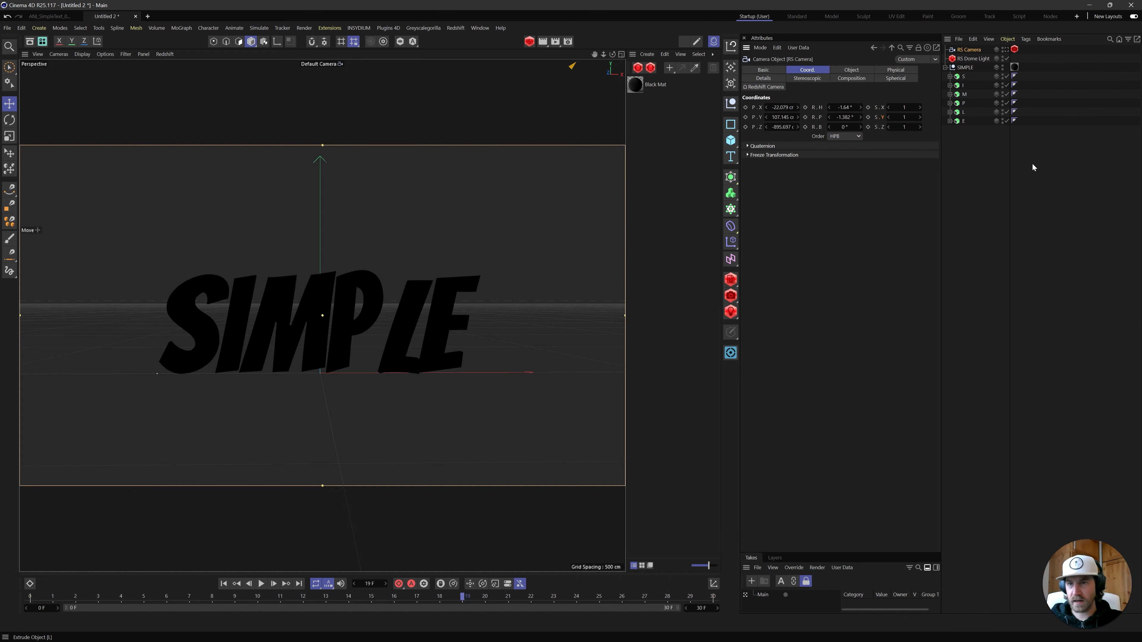
{"action": "left_click", "coordinate": [1006, 50]}
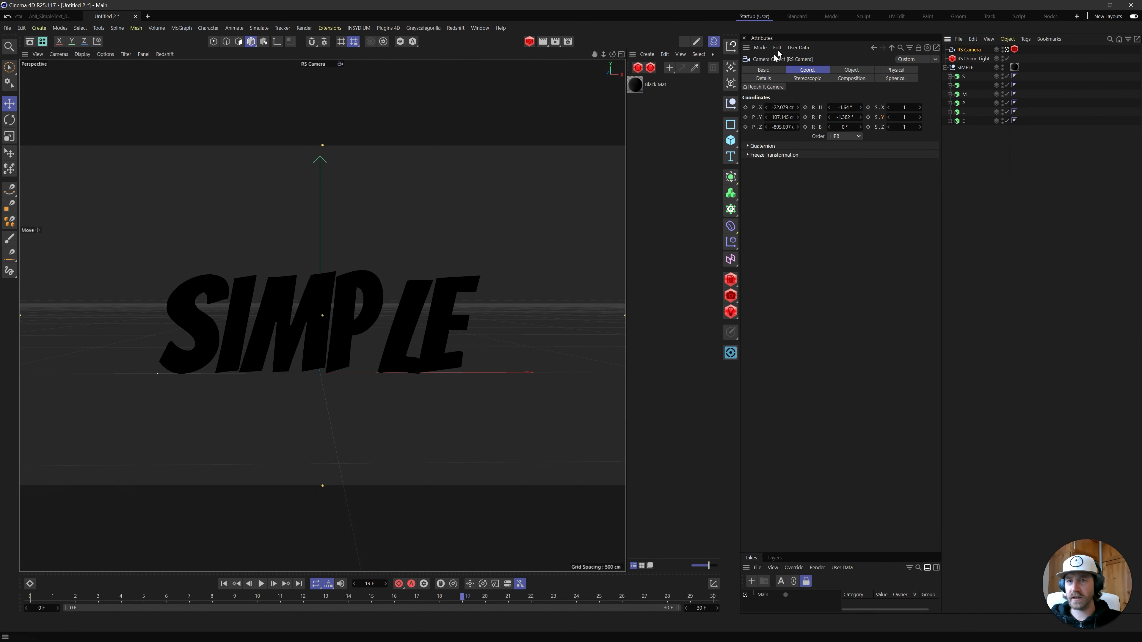
Set the RS Camera's projection to Front
{"action": "left_click", "coordinate": [851, 70]}
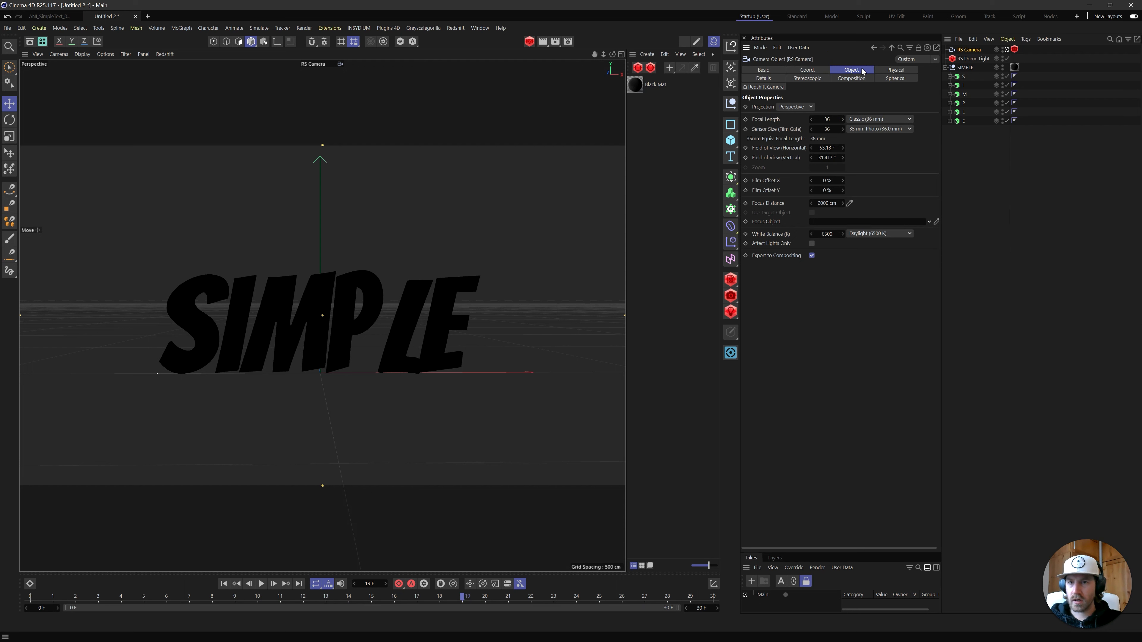
{"action": "left_click", "coordinate": [879, 120]}
{"action": "left_click", "coordinate": [867, 97]}
{"action": "left_click", "coordinate": [795, 108]}
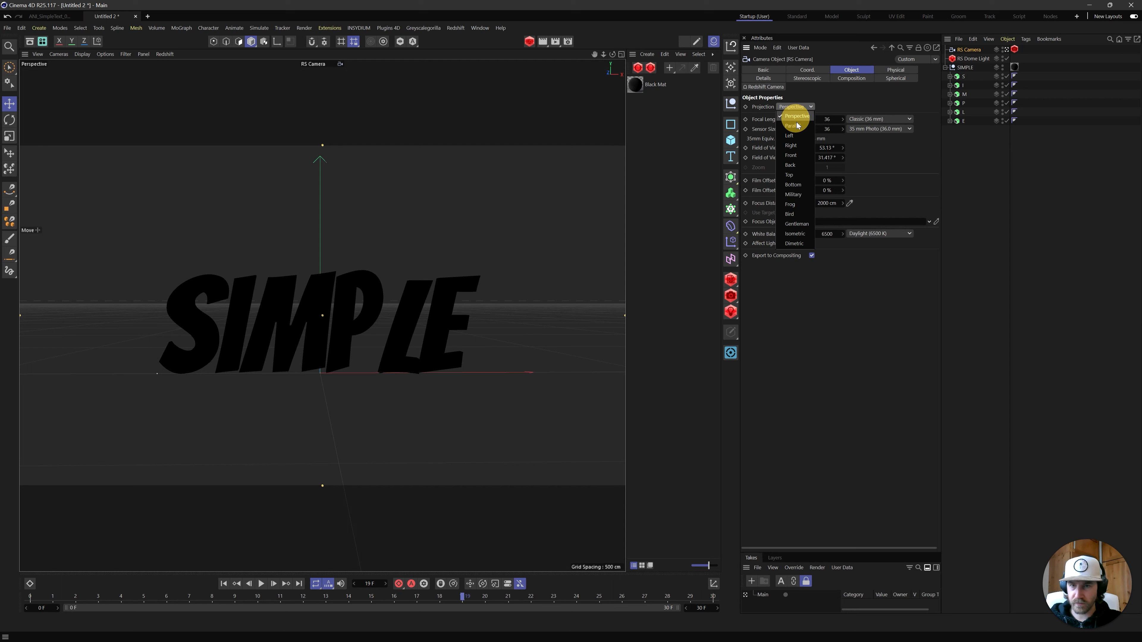
{"action": "left_click", "coordinate": [799, 153]}
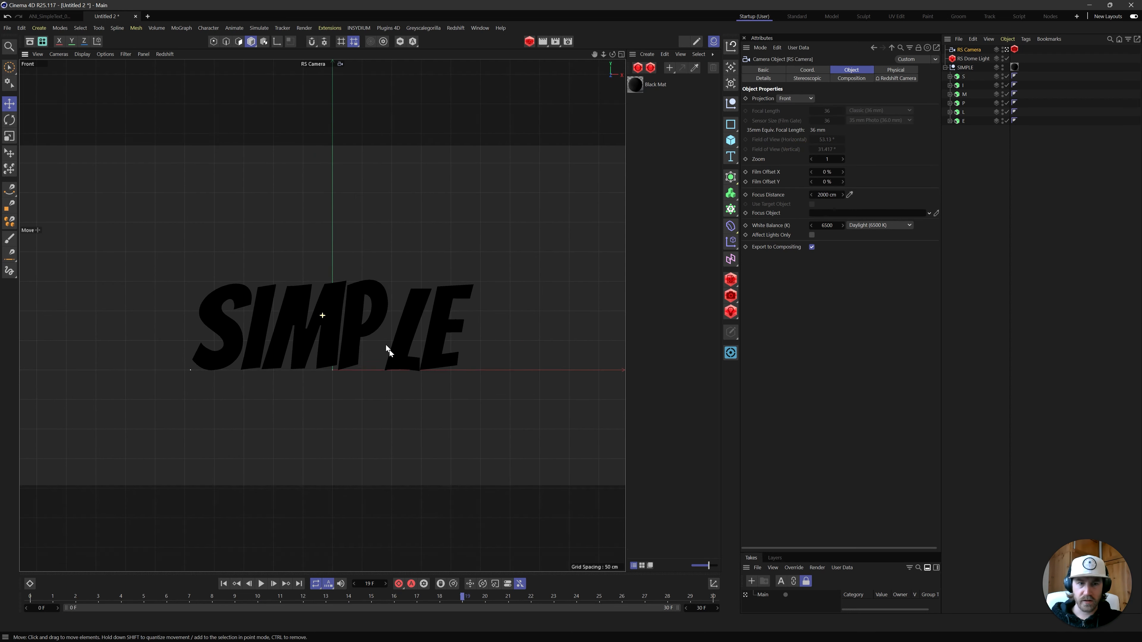
At frame 30, frame the whole word SIMPLE centrally in the RS Camera with a zoom of about 1.43
{"action": "scroll", "coordinate": [371, 322], "scroll_direction": "up", "scroll_amount": 5}
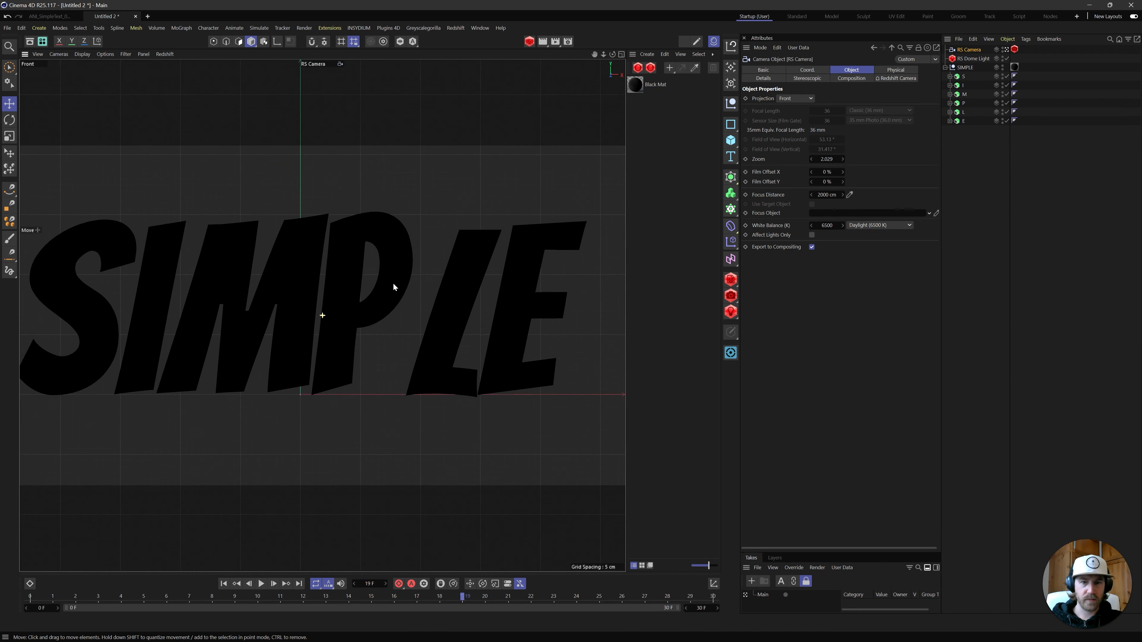
{"action": "scroll", "coordinate": [394, 287], "scroll_direction": "down", "scroll_amount": 2}
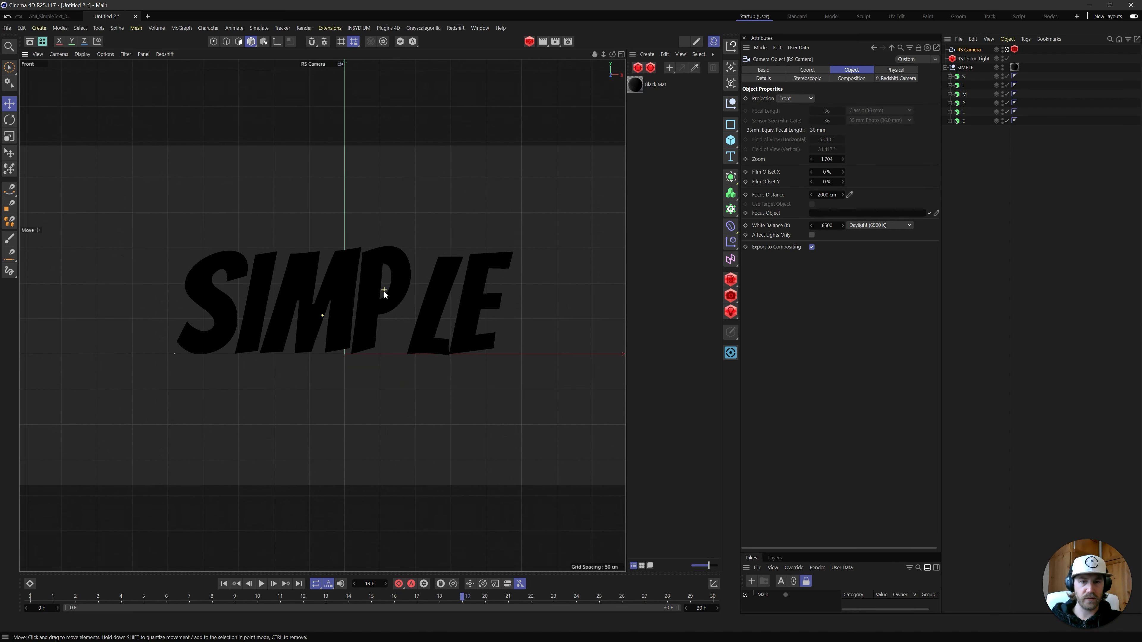
{"action": "left_click_drag", "start_coordinate": [33, 595], "coordinate": [900, 613]}
{"action": "middle_click_drag", "start_coordinate": [406, 356], "coordinate": [377, 312], "text": "alt"}
{"action": "key", "text": "ctrl+shift+z"}
{"action": "key", "text": "ctrl+shift+z"}
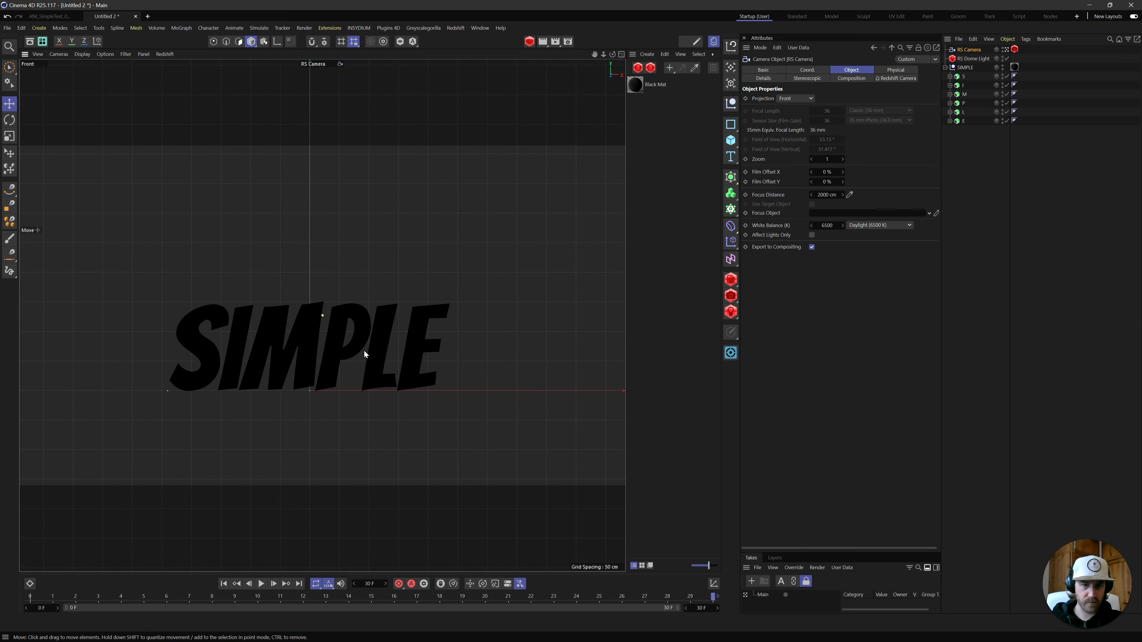
{"action": "scroll", "coordinate": [365, 350], "scroll_direction": "up", "scroll_amount": 2}
{"action": "scroll", "coordinate": [354, 334], "scroll_direction": "up", "scroll_amount": 2}
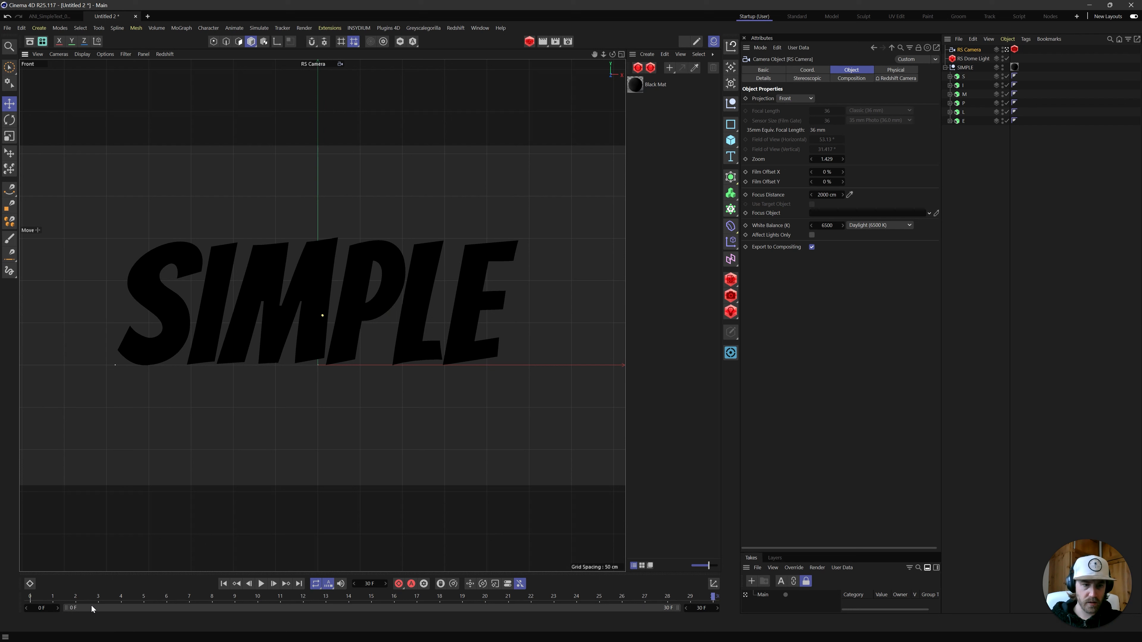
At frame 4, zoom the RS Camera out to about 1.2 so the tilted S fits inside the frame
{"action": "left_click", "coordinate": [95, 600]}
{"action": "left_click_drag", "start_coordinate": [95, 600], "coordinate": [120, 597]}
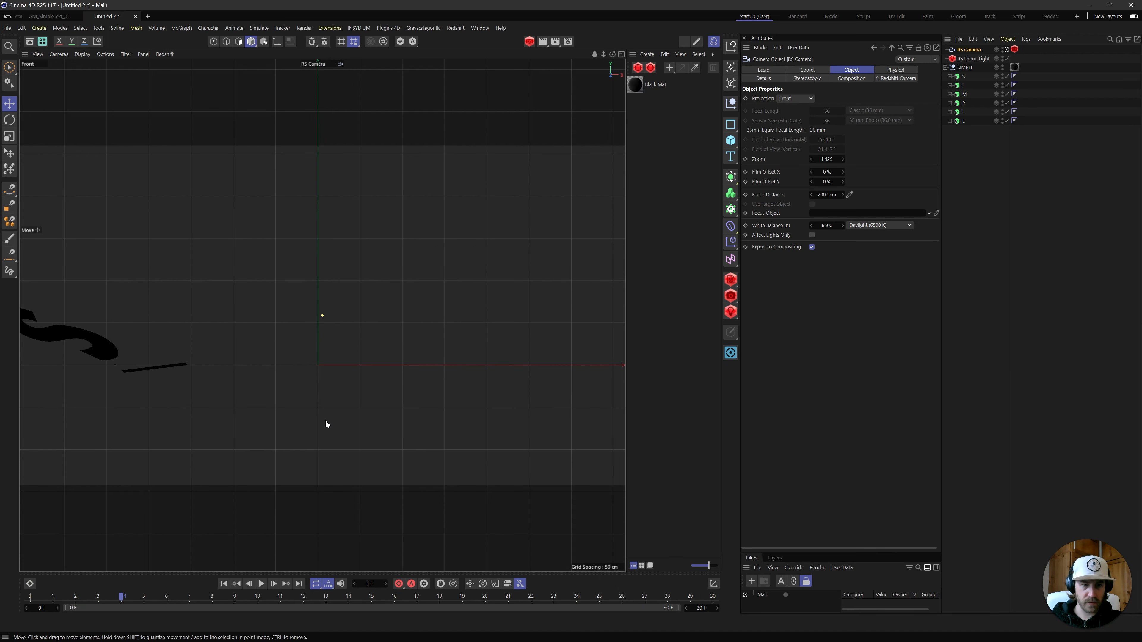
{"action": "scroll", "coordinate": [325, 424], "scroll_direction": "down", "scroll_amount": 2}
{"action": "middle_click_drag", "start_coordinate": [325, 424], "coordinate": [342, 379], "text": "alt"}
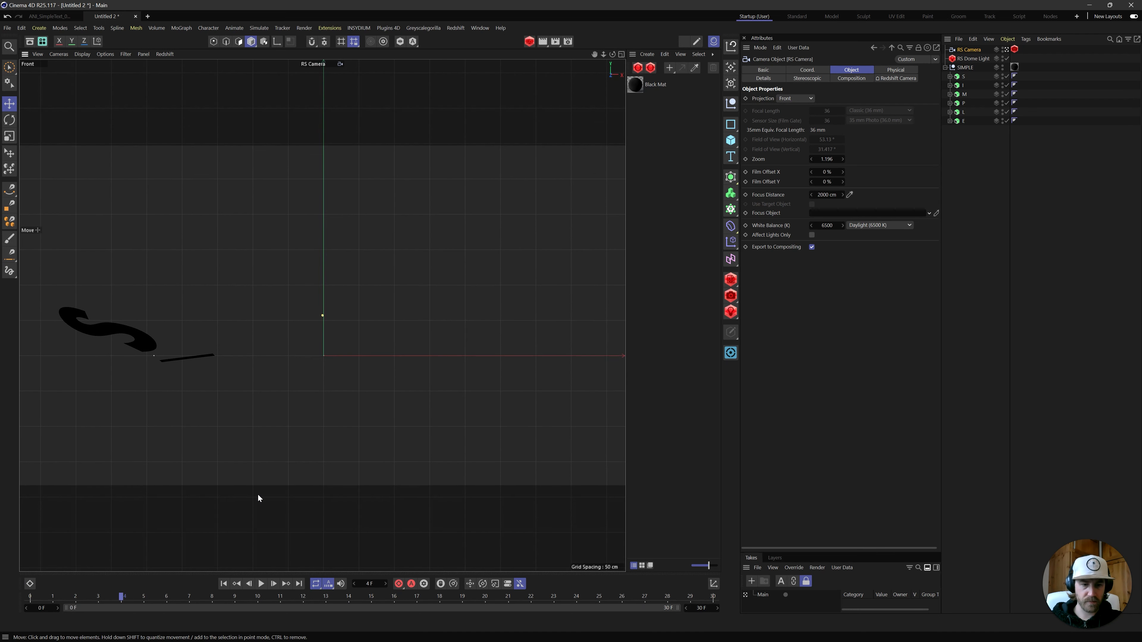
Play the SIMPLE animation through the wider camera framing and return to the first frame
{"action": "left_click_drag", "start_coordinate": [146, 598], "coordinate": [5, 637]}
{"action": "key", "text": "F8"}
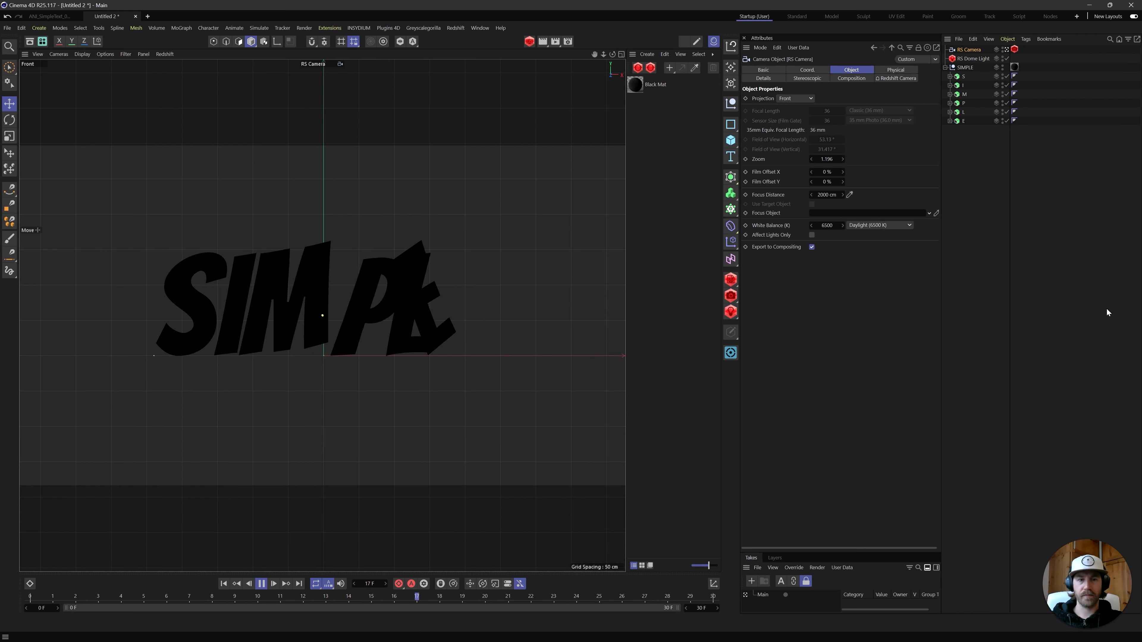
{"action": "key", "text": "F8"}
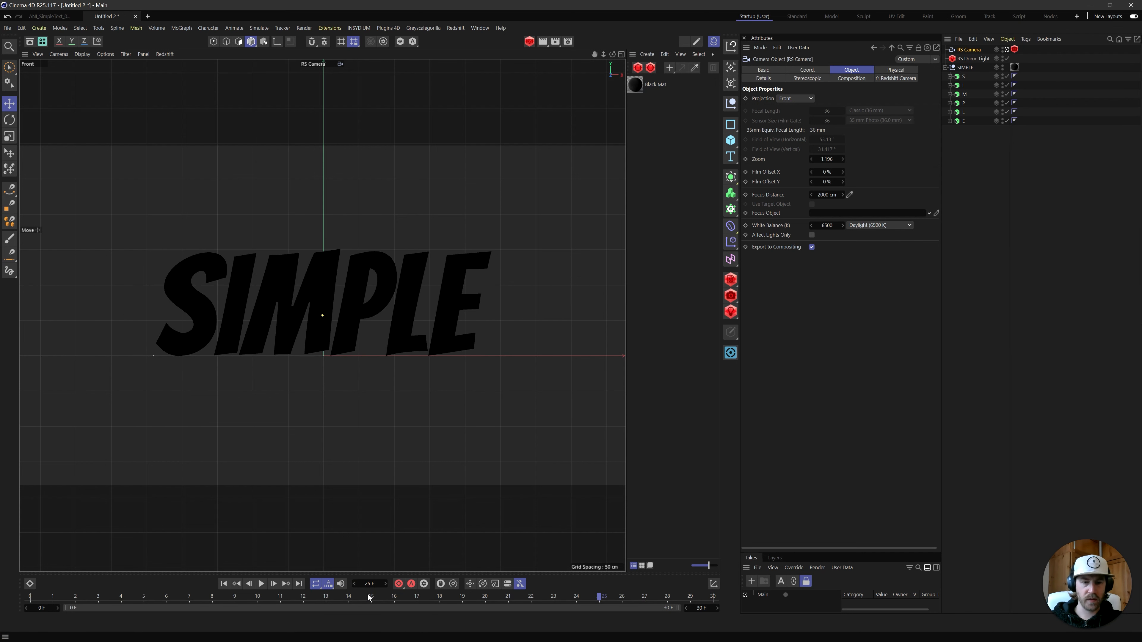
{"action": "left_click", "coordinate": [224, 584]}
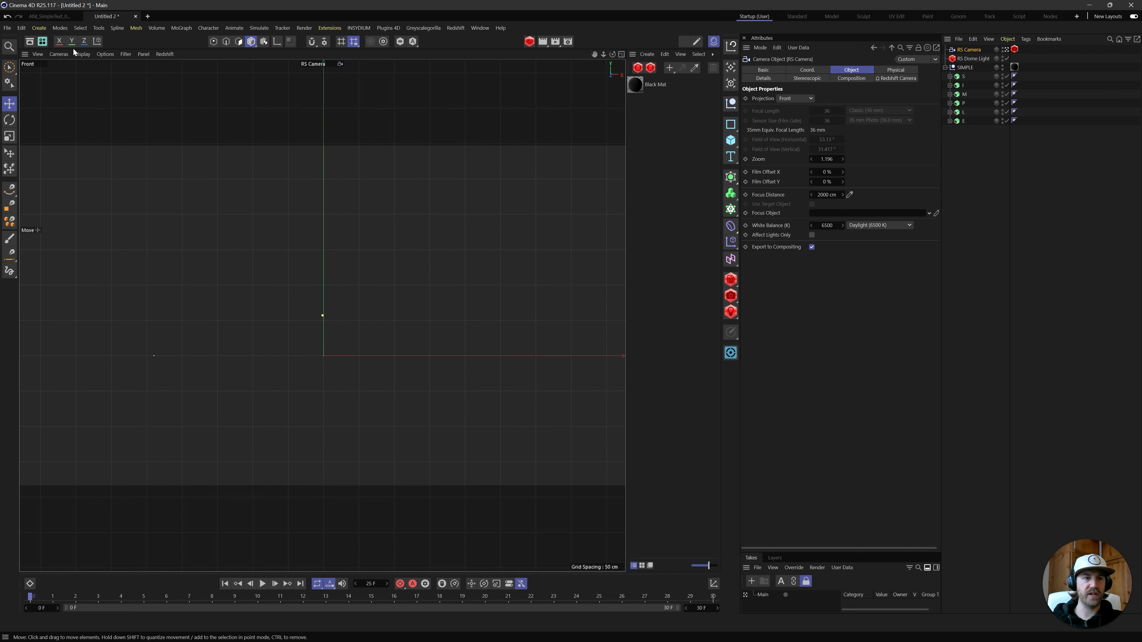
Open the render settings and set the output frame range to All Frames
{"action": "left_click", "coordinate": [569, 42]}
{"action": "left_click_drag", "start_coordinate": [503, 75], "coordinate": [499, 129]}
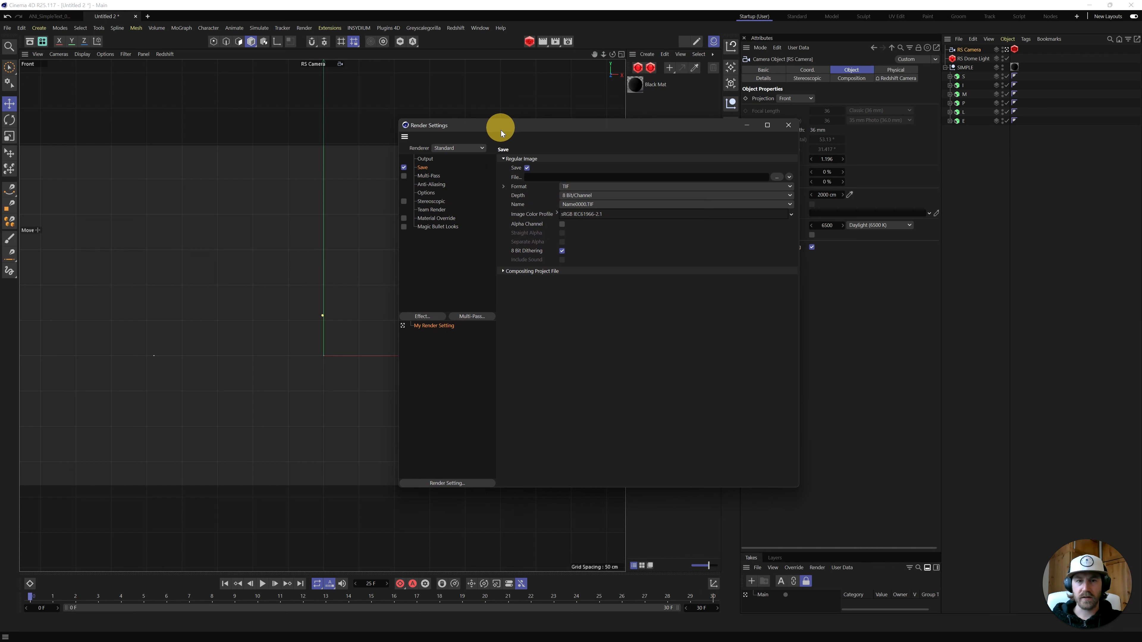
{"action": "left_click", "coordinate": [423, 159]}
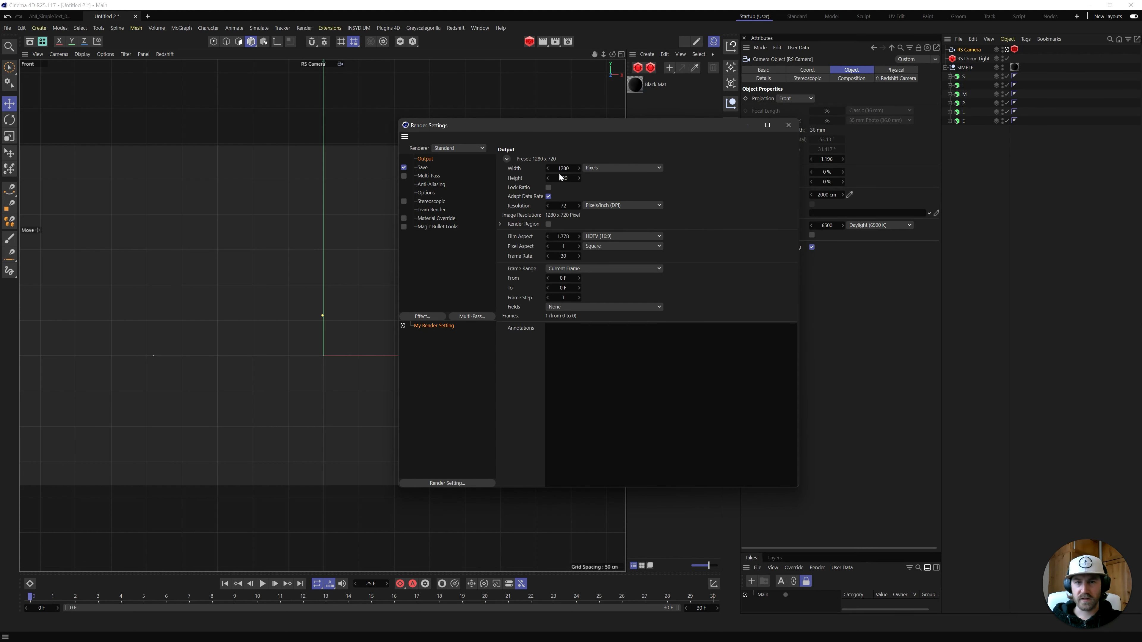
{"action": "left_click", "coordinate": [577, 268]}
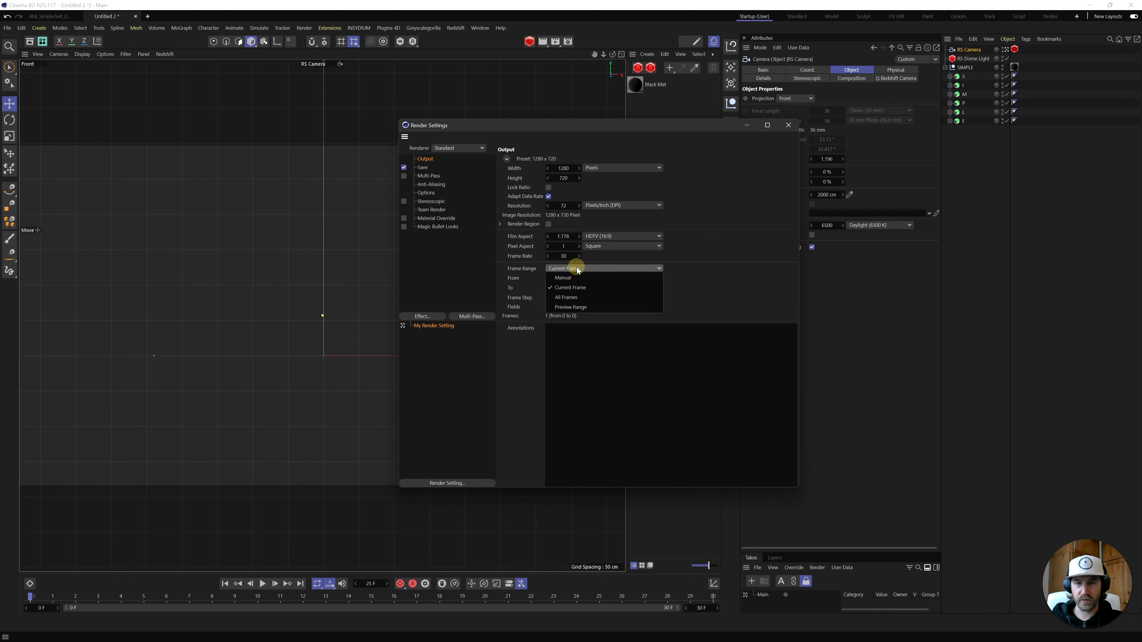
{"action": "left_click", "coordinate": [572, 301]}
Switch the renderer from Standard to Redshift and check its output settings
{"action": "left_click", "coordinate": [424, 169]}
{"action": "left_click", "coordinate": [445, 148]}
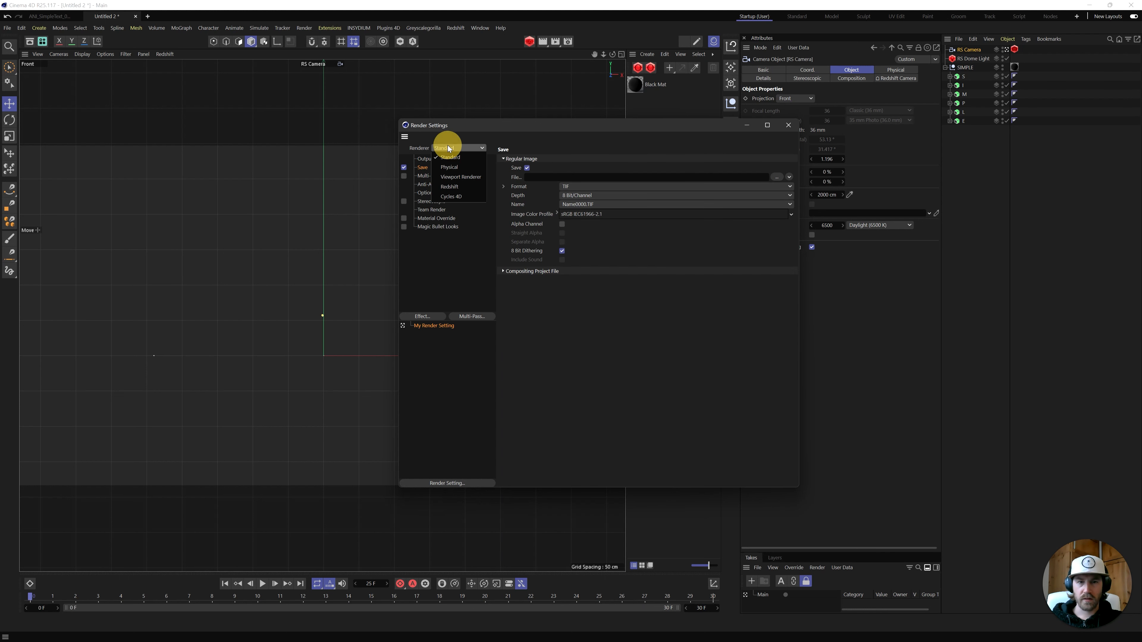
{"action": "left_click", "coordinate": [458, 187]}
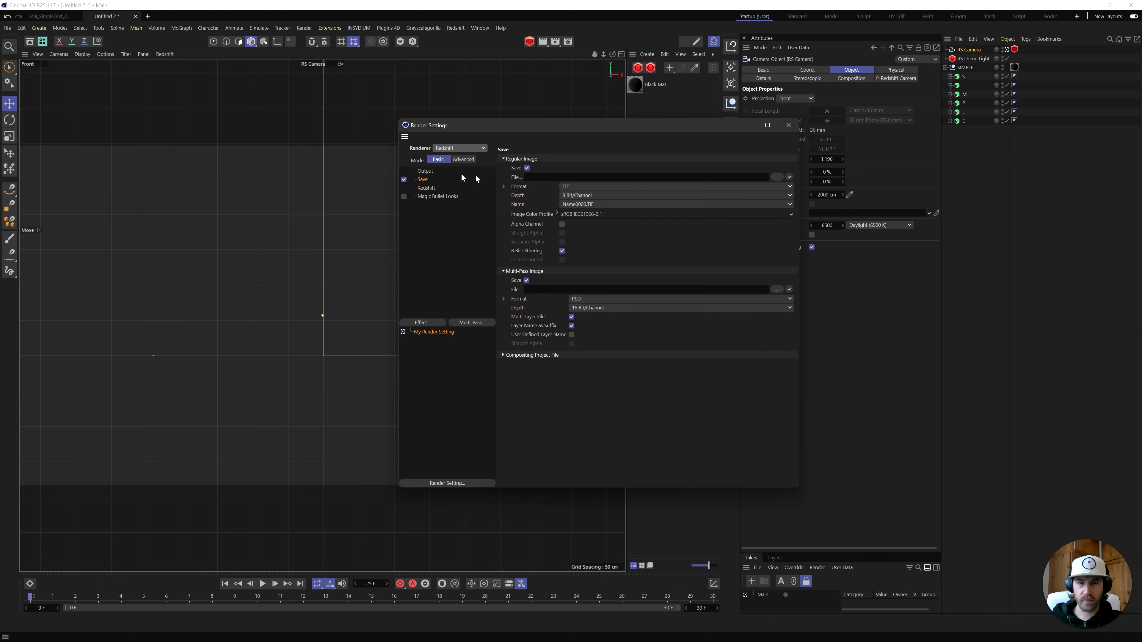
{"action": "left_click", "coordinate": [426, 173]}
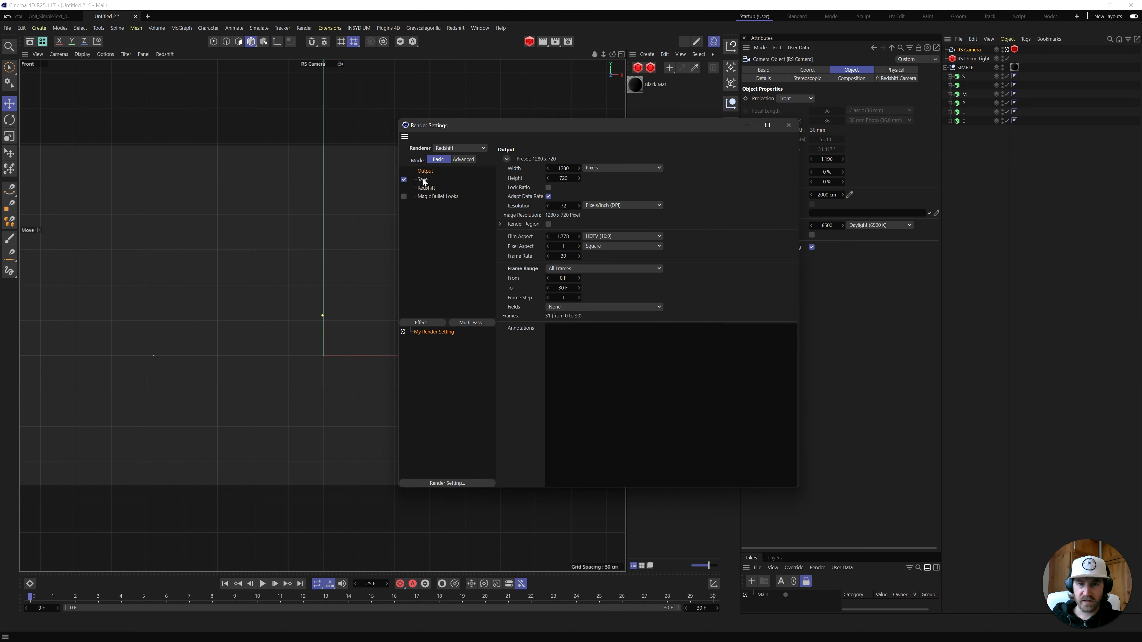
Set the regular image's save format to PNG
{"action": "left_click", "coordinate": [424, 181]}
{"action": "left_click_drag", "start_coordinate": [596, 188], "coordinate": [592, 279]}
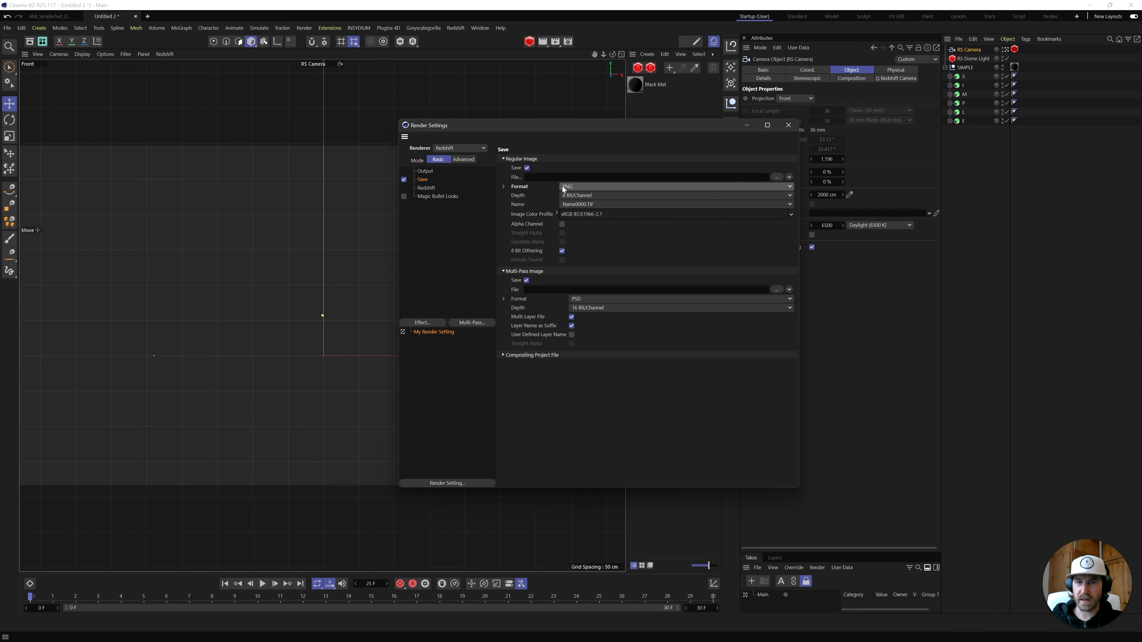
{"action": "left_click", "coordinate": [573, 177]}
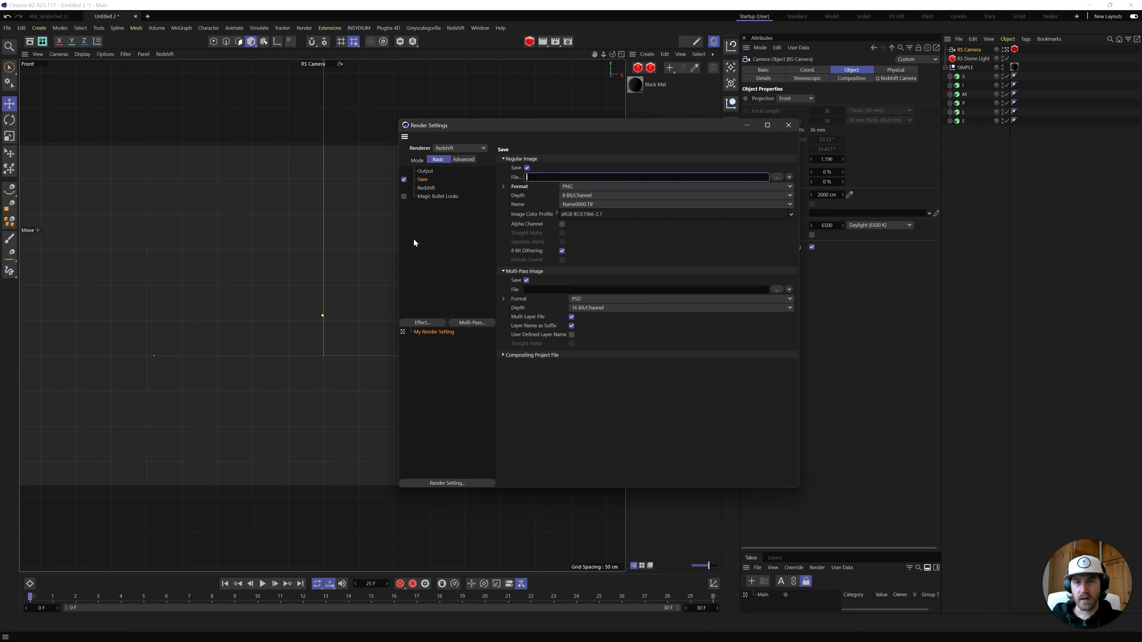
Turn off saving for the regular image, the multi-pass image and the render as a whole
{"action": "left_click", "coordinate": [527, 168]}
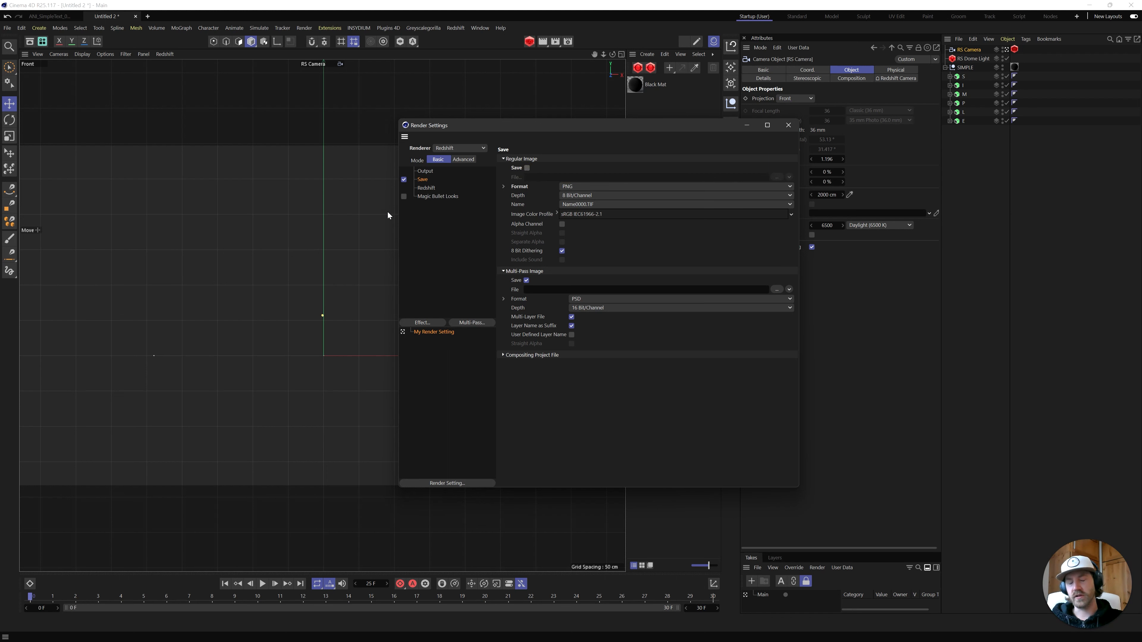
{"action": "left_click", "coordinate": [526, 281]}
{"action": "left_click", "coordinate": [404, 179]}
Set Redshift's bucket quality to Low, enable Motion Blur, disable Global Illumination, and close the render settings
{"action": "left_click", "coordinate": [423, 189]}
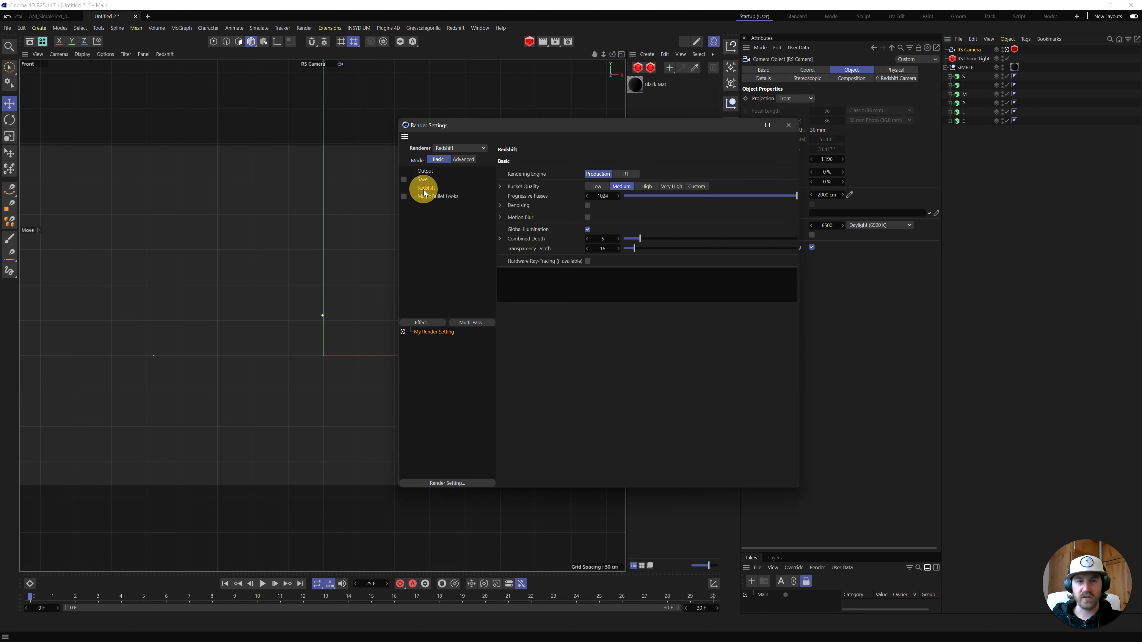
{"action": "left_click", "coordinate": [598, 187]}
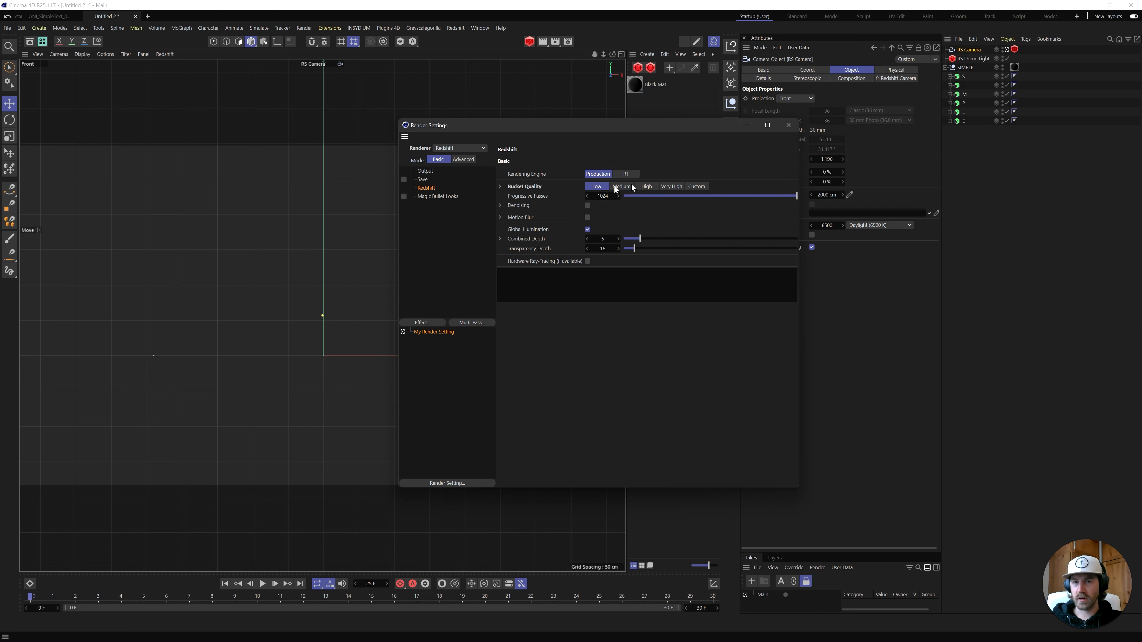
{"action": "left_click", "coordinate": [588, 217]}
{"action": "left_click", "coordinate": [587, 229]}
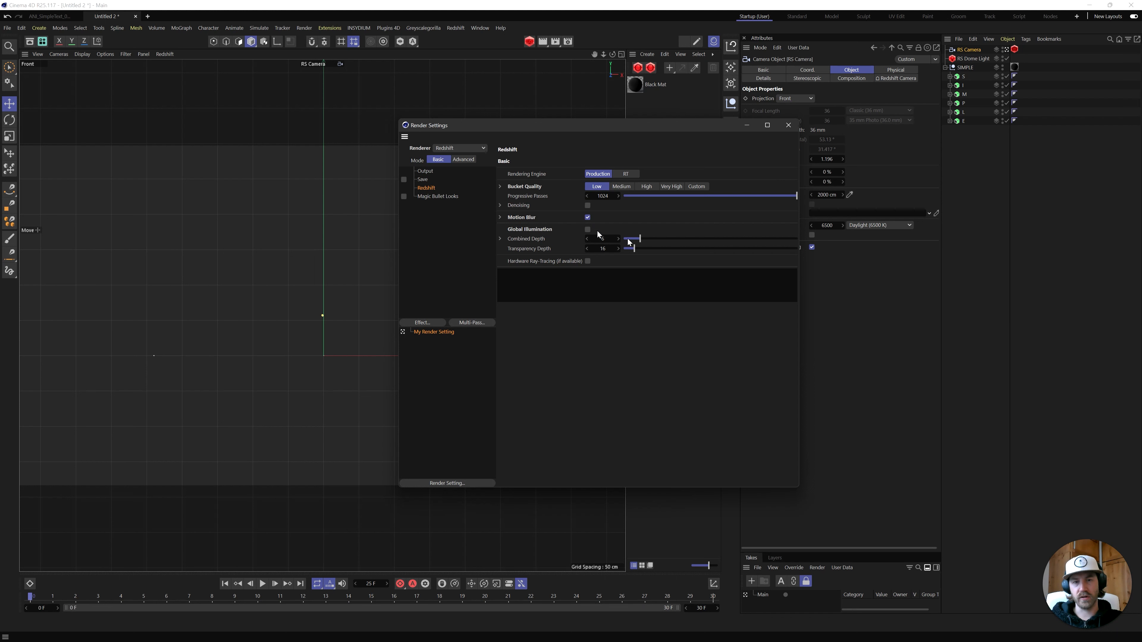
{"action": "left_click", "coordinate": [788, 125]}
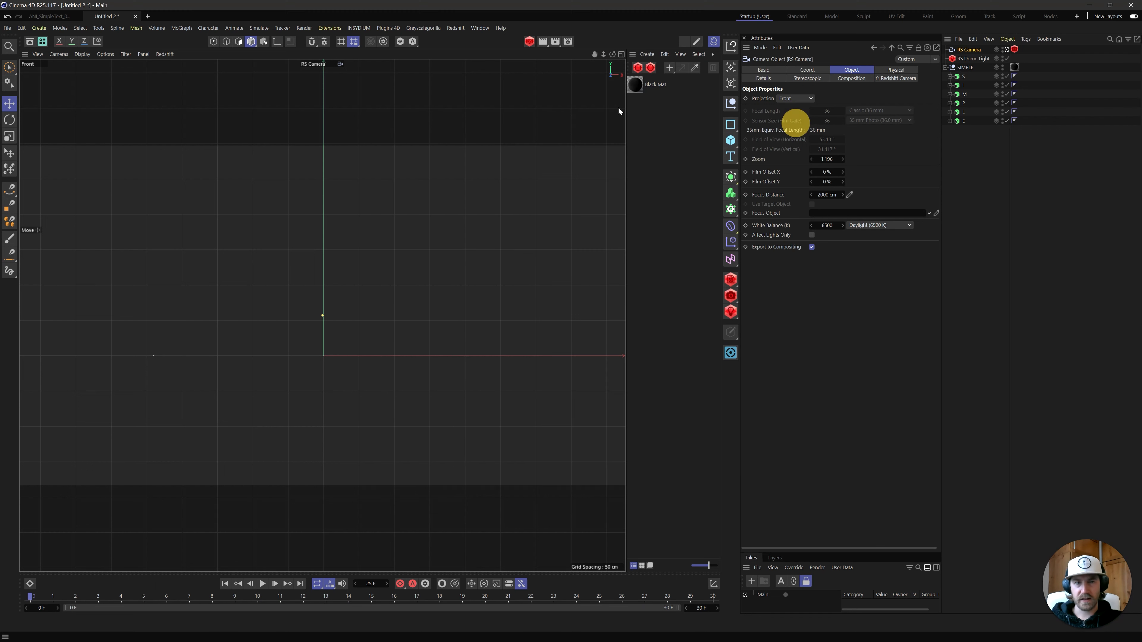
Render the animation to the Picture Viewer, continuing without saving the images
{"action": "left_click", "coordinate": [556, 41]}
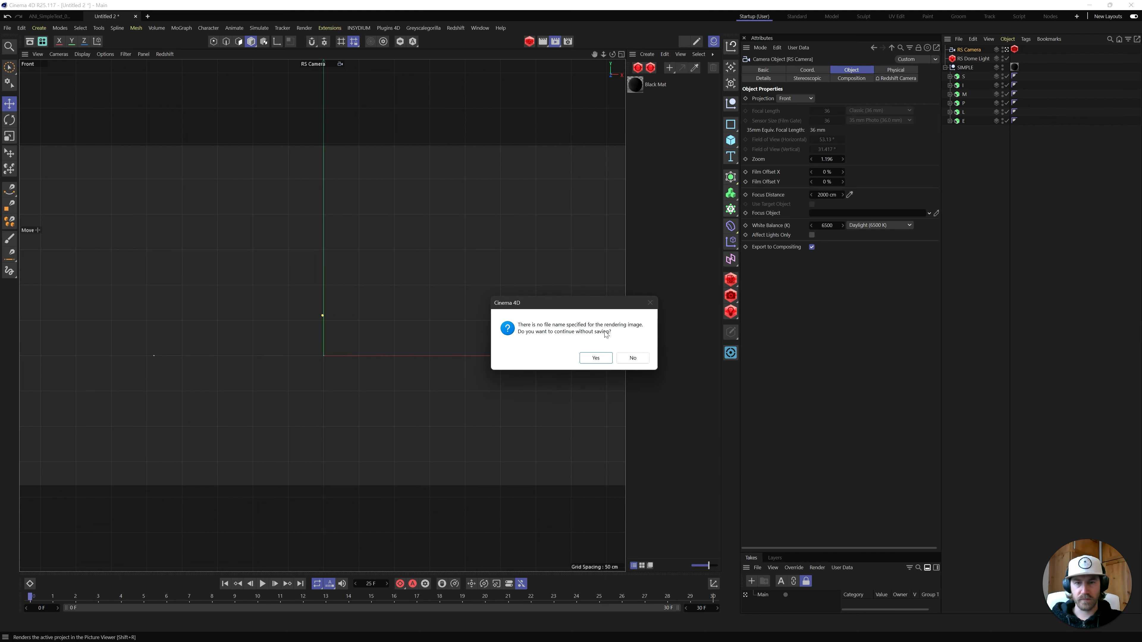
{"action": "left_click", "coordinate": [597, 359]}
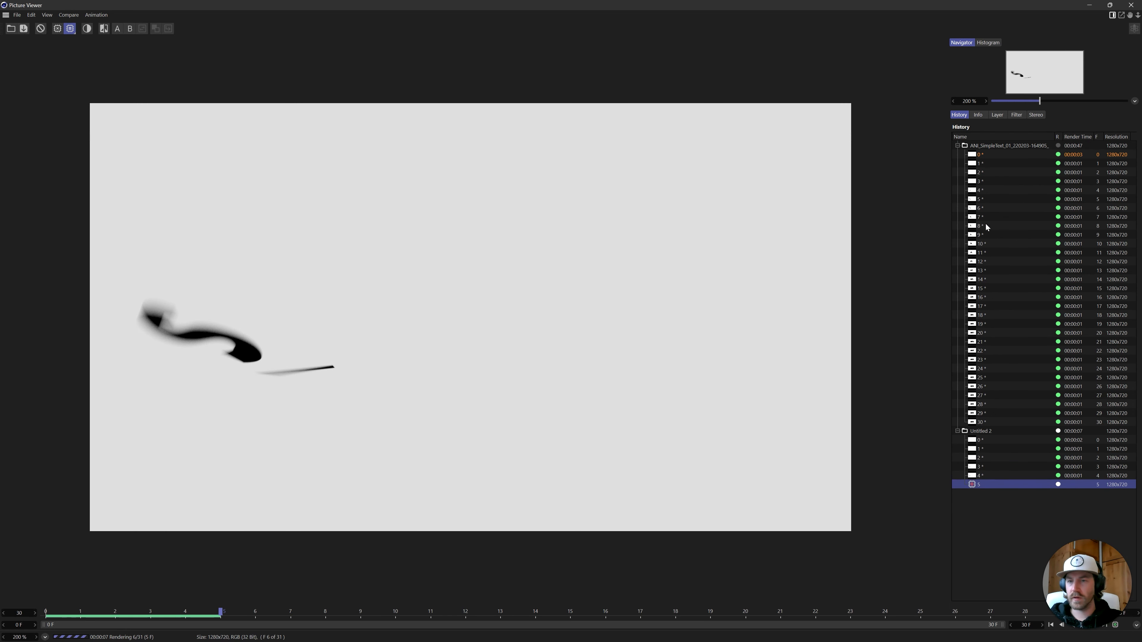
Play and scrub through the earlier ANI_SimpleText_01 render to review the motion-blurred letters
{"action": "left_click", "coordinate": [981, 261]}
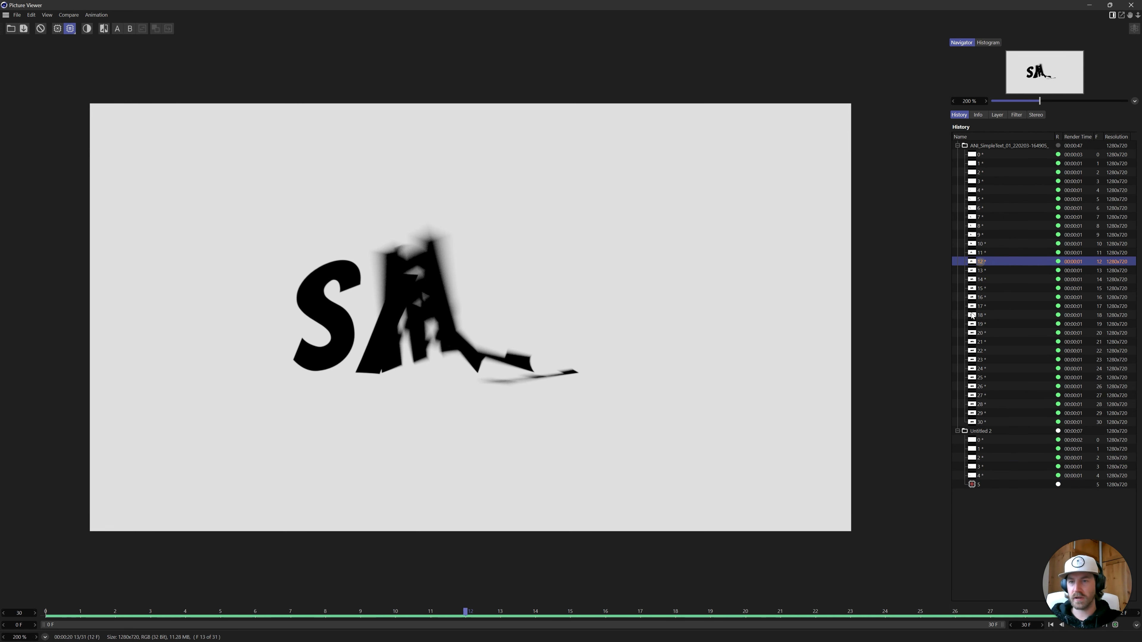
{"action": "key", "text": "F8"}
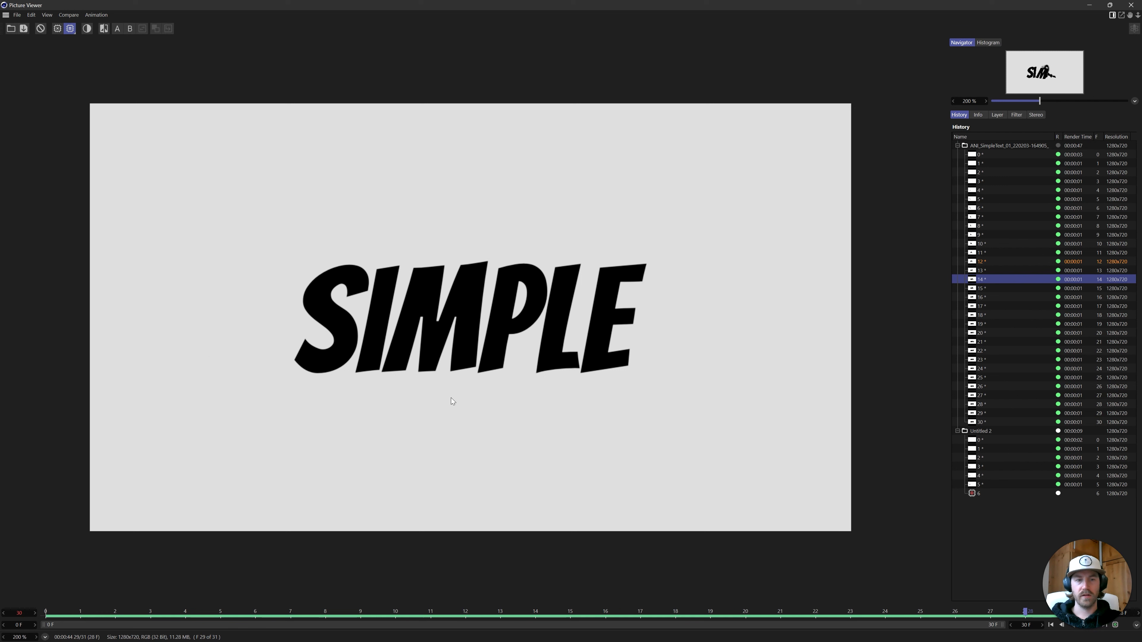
{"action": "left_click_drag", "start_coordinate": [309, 597], "coordinate": [428, 613]}
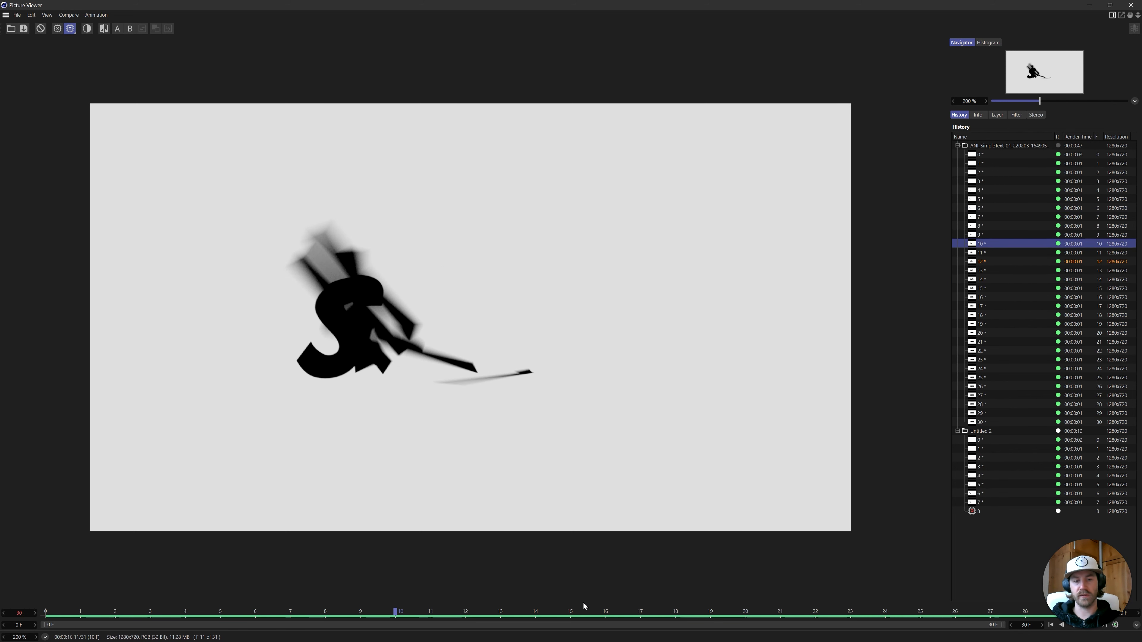